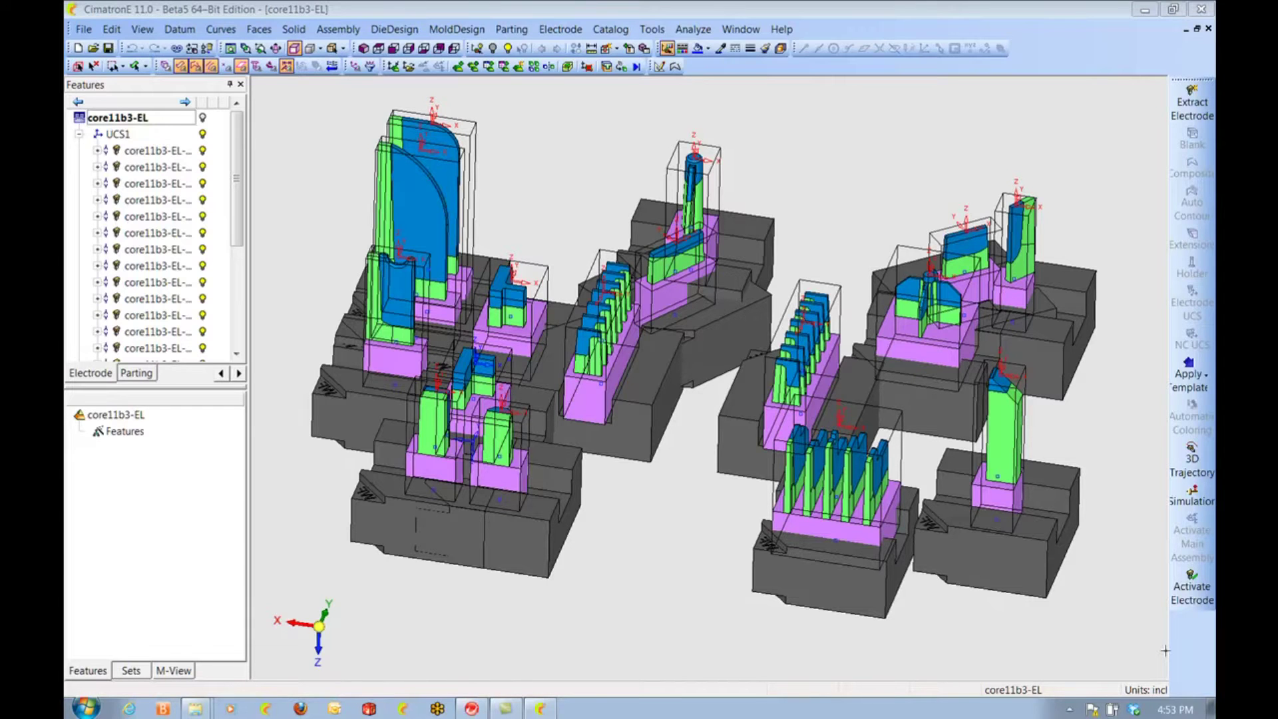
Inspect the top shapes of the electrodes in the core11b3-EL assembly and close the document
middle_click_drag(1092, 655, 906, 497, "ctrl")
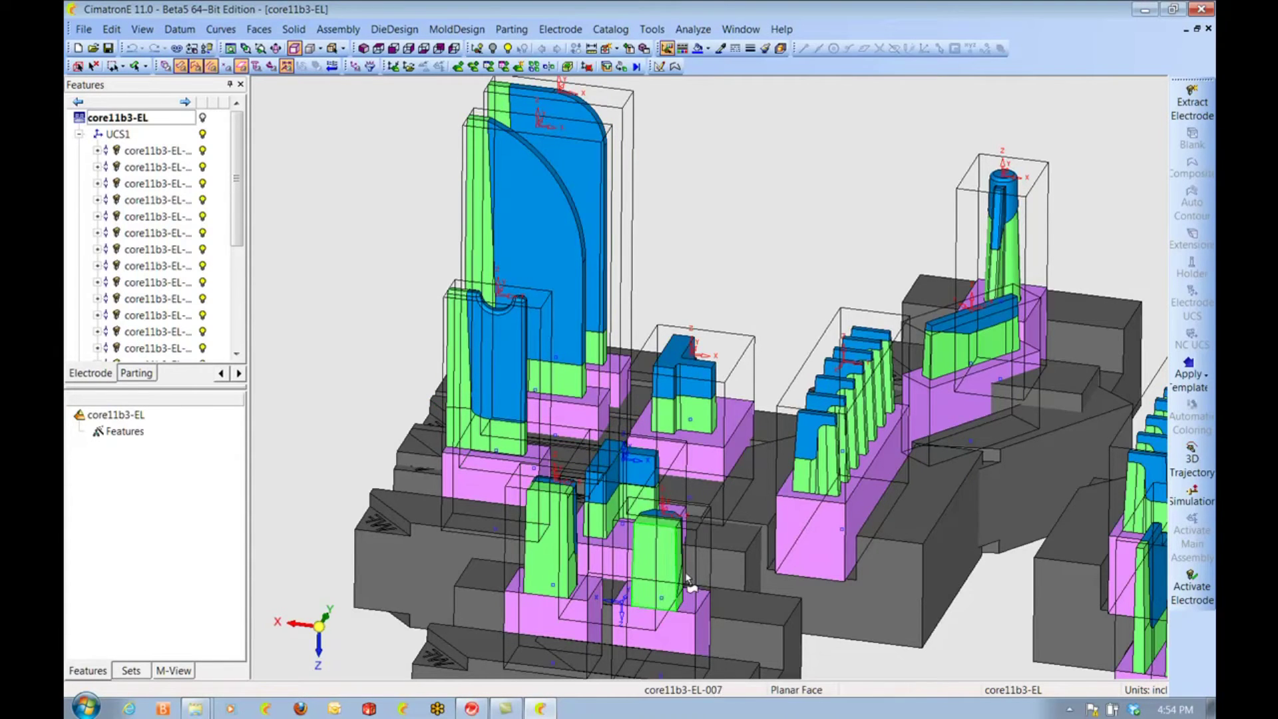
scroll(684, 446, "up", 5)
scroll(519, 522, "up", 2)
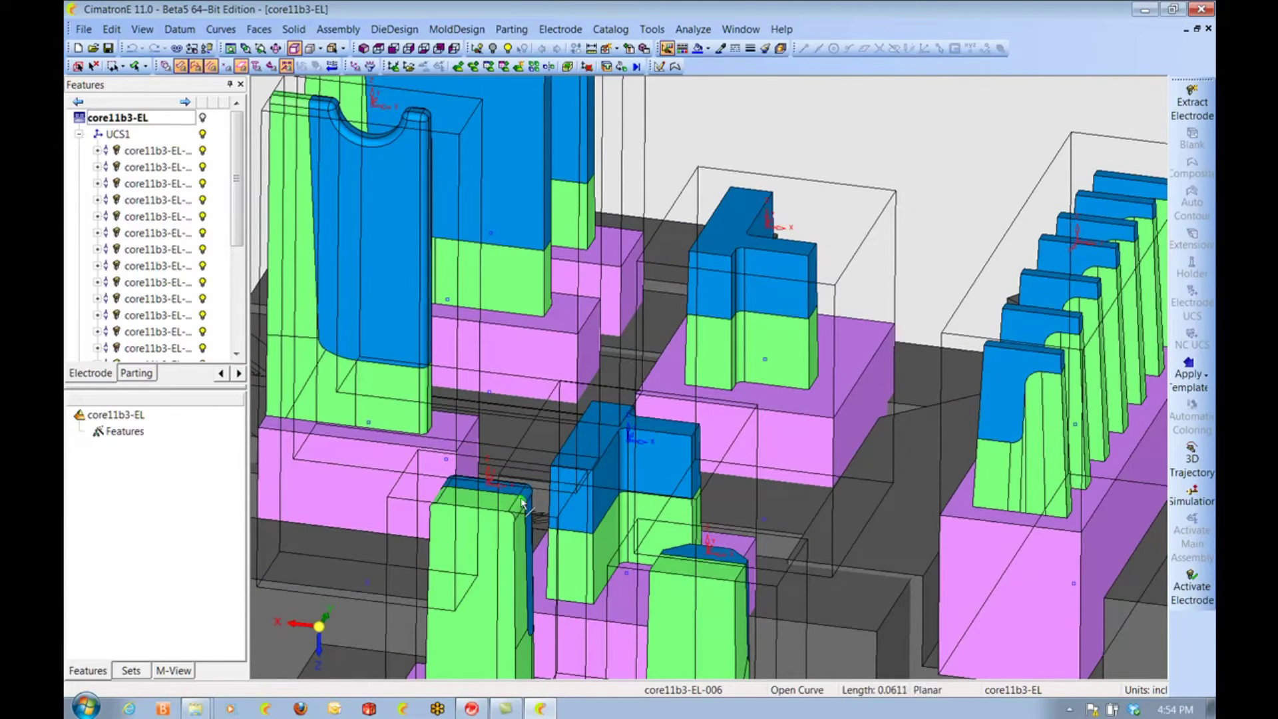
scroll(629, 411, "up", 3)
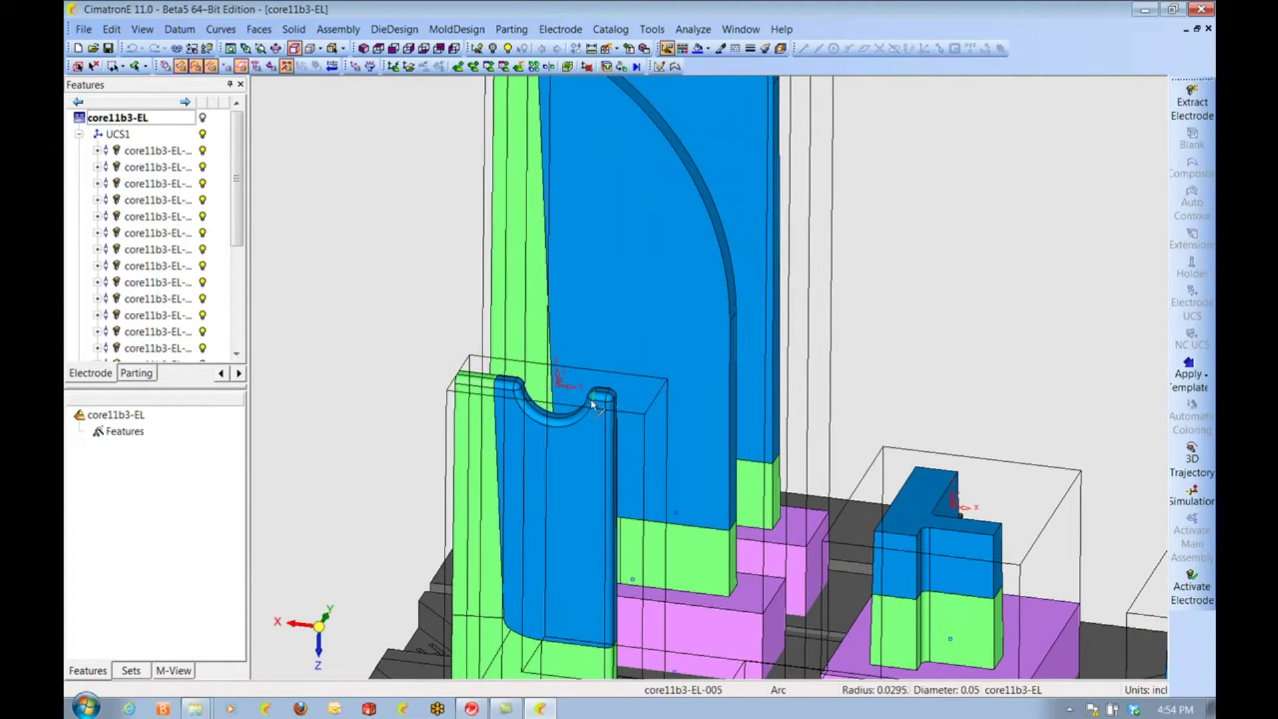
middle_click_drag(602, 379, 625, 239)
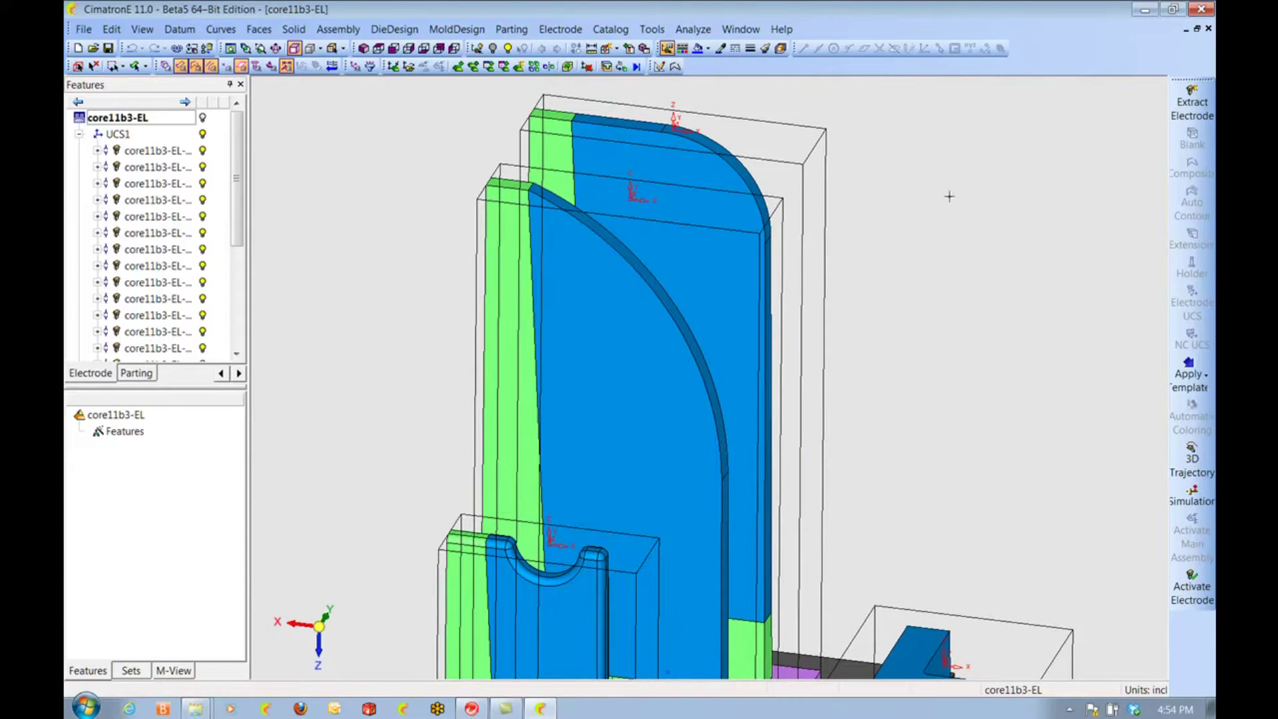
left_click(1207, 29)
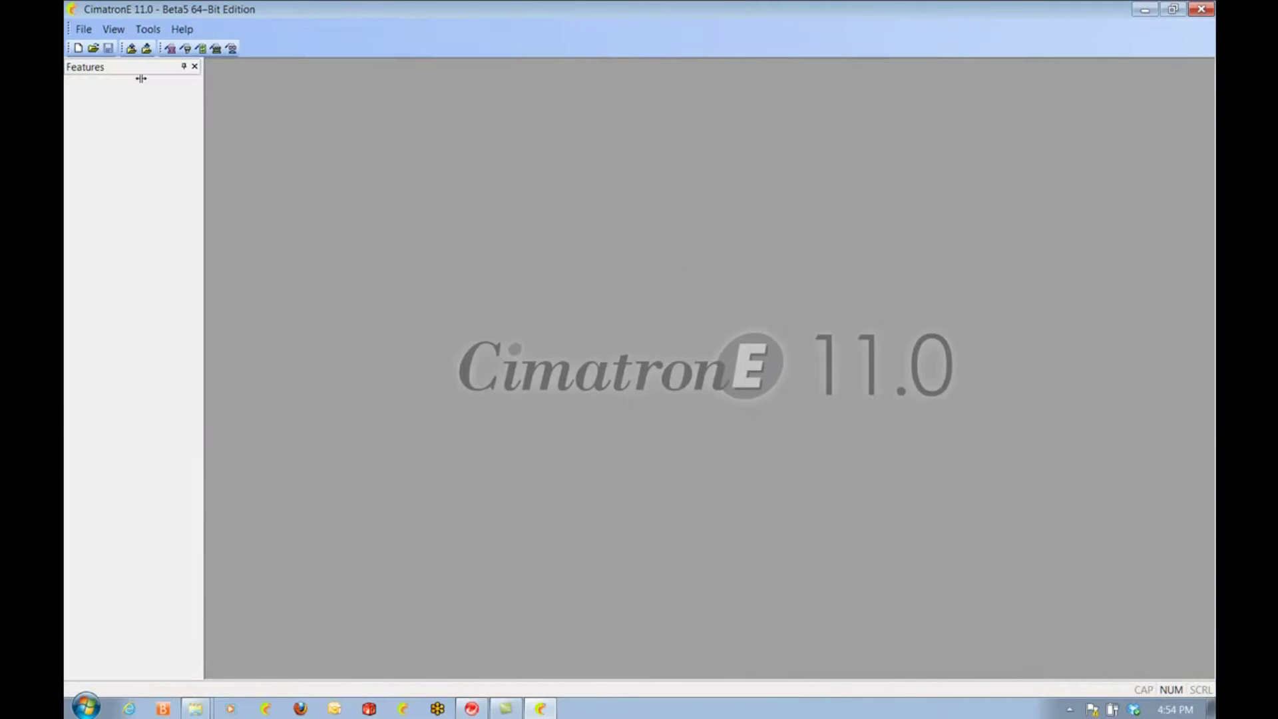
Assign the E11 Flat Top.npf Quick NC process to electrode files core11b3-EL-001, 002, 007, 010, 012, 014, 015 and 016
left_click(92, 49)
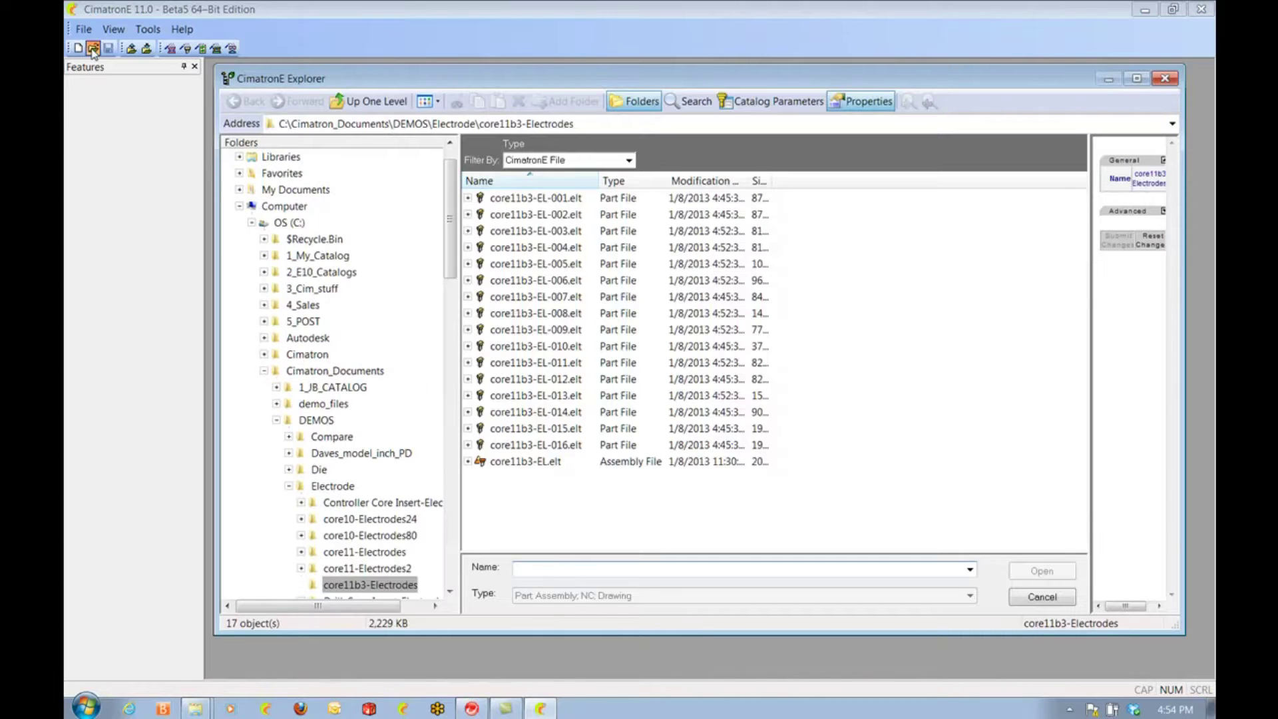
left_click(513, 199)
left_click(517, 205)
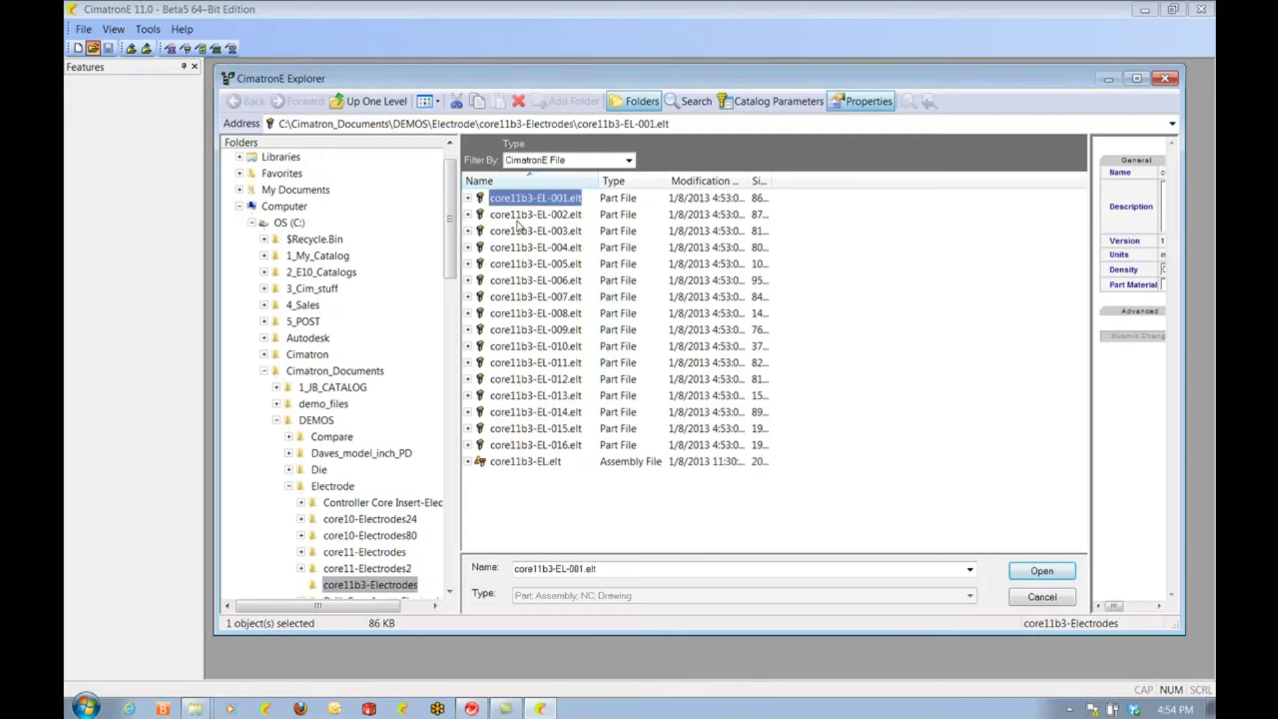
left_click(519, 219, "ctrl")
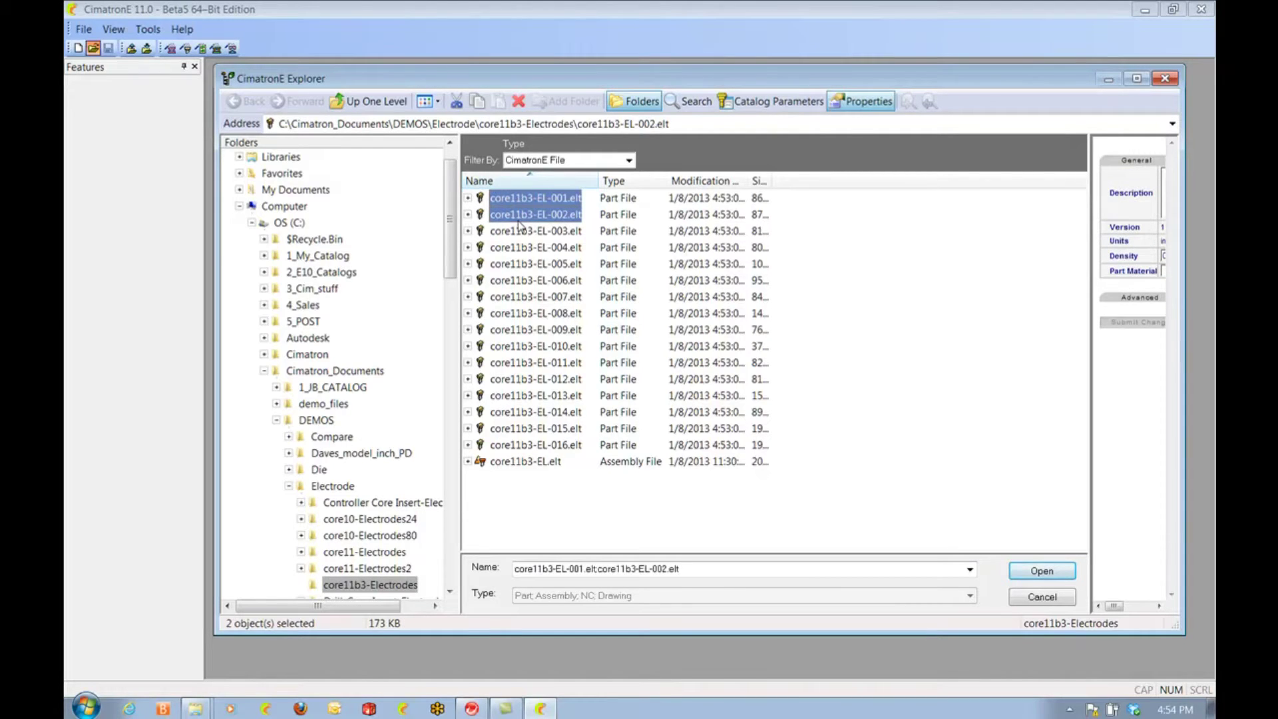
left_click(524, 299, "ctrl")
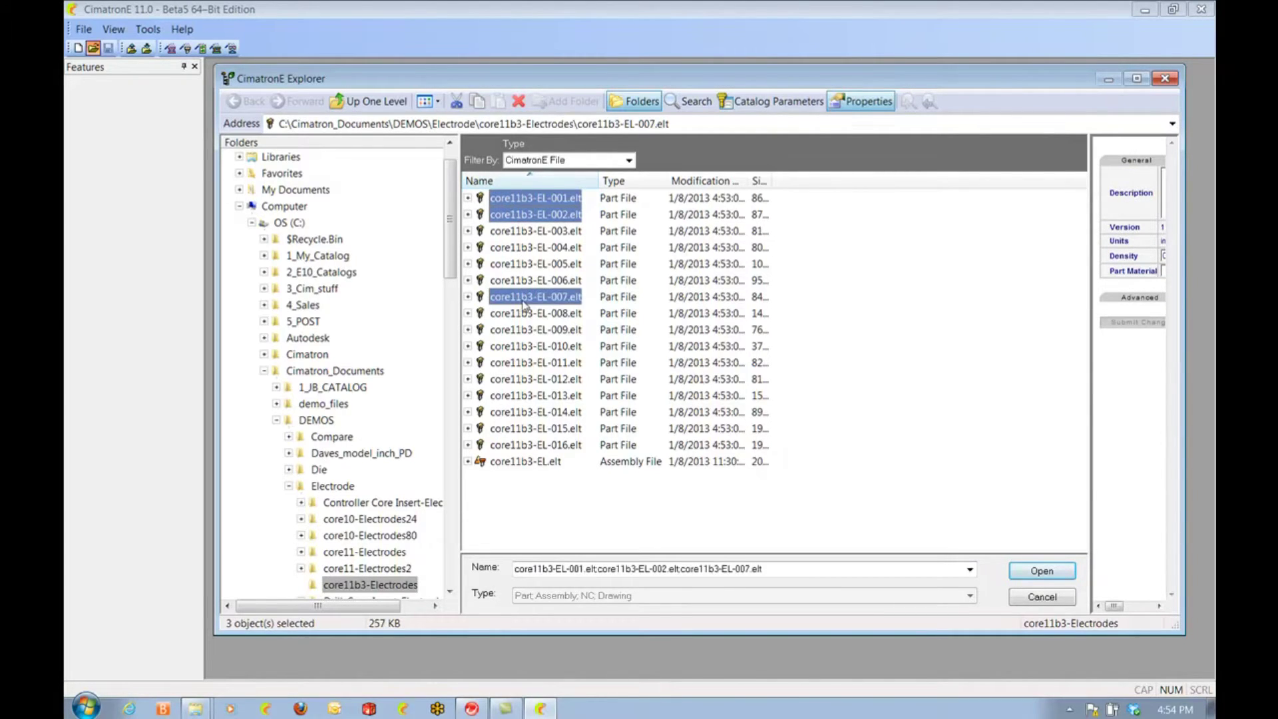
left_click(523, 346, "ctrl")
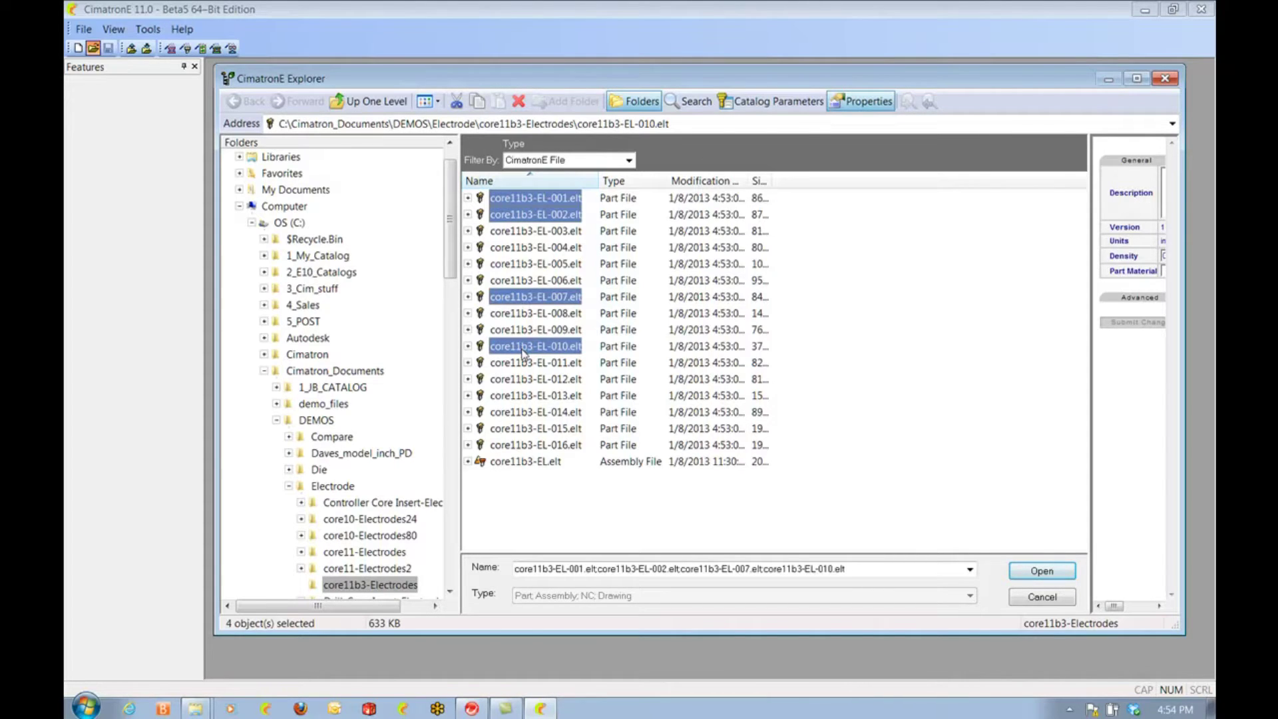
left_click(523, 380, "ctrl")
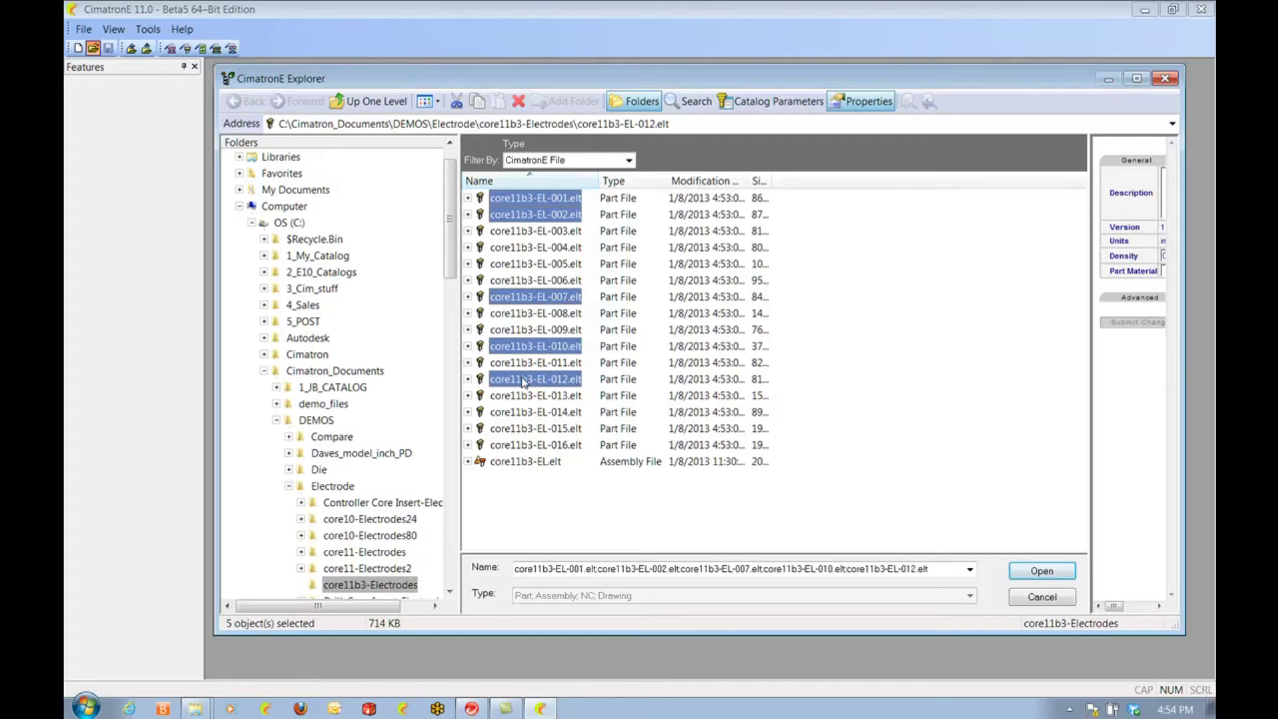
left_click(526, 411, "ctrl")
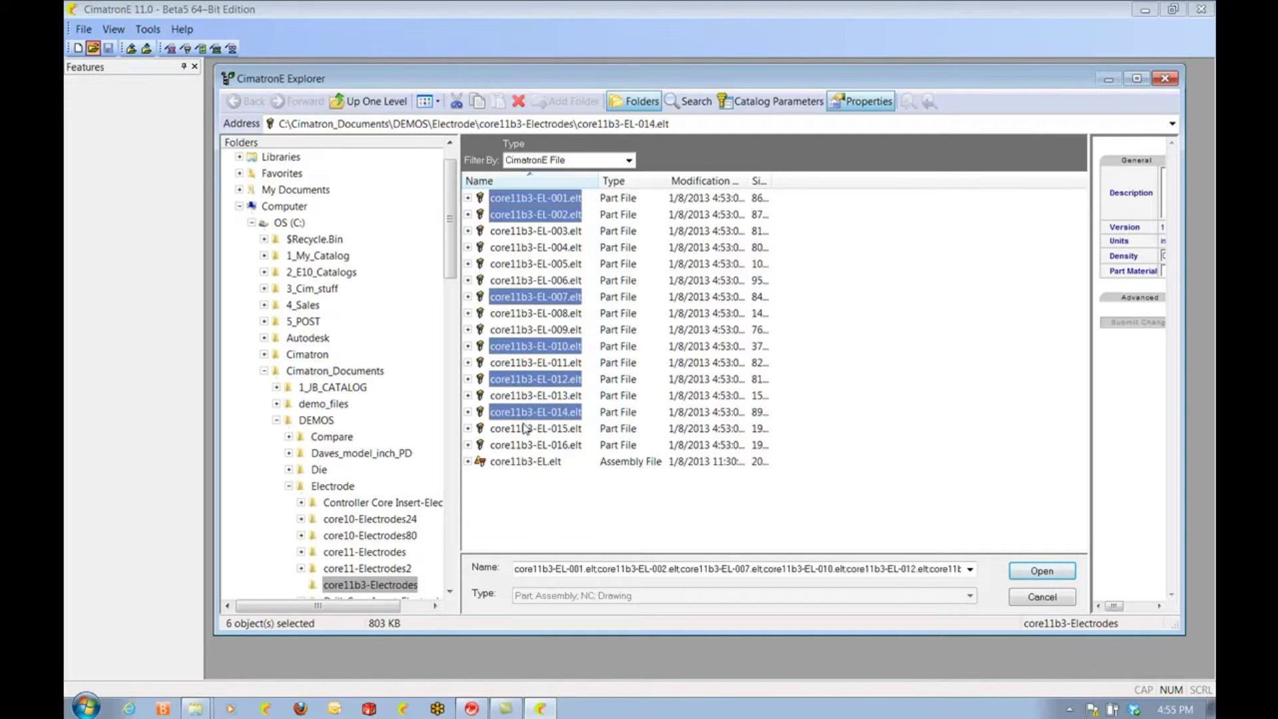
left_click(526, 429, "ctrl")
left_click(527, 446, "ctrl")
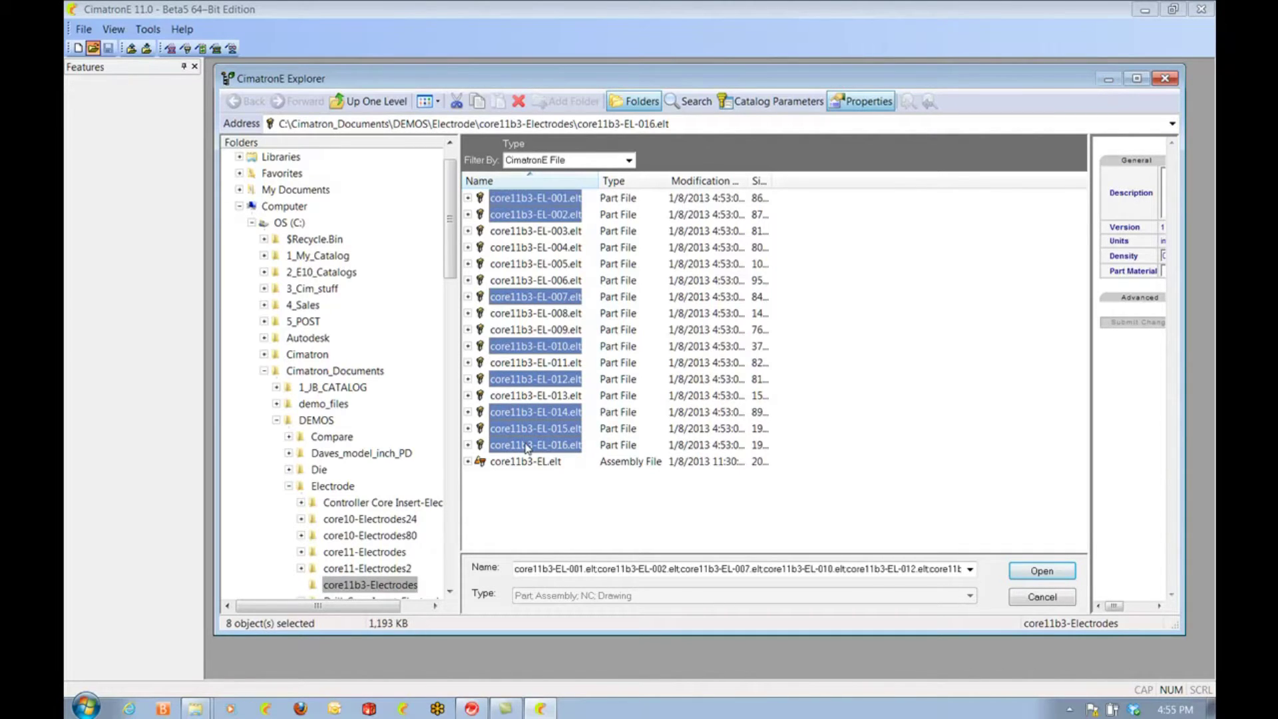
right_click(526, 446)
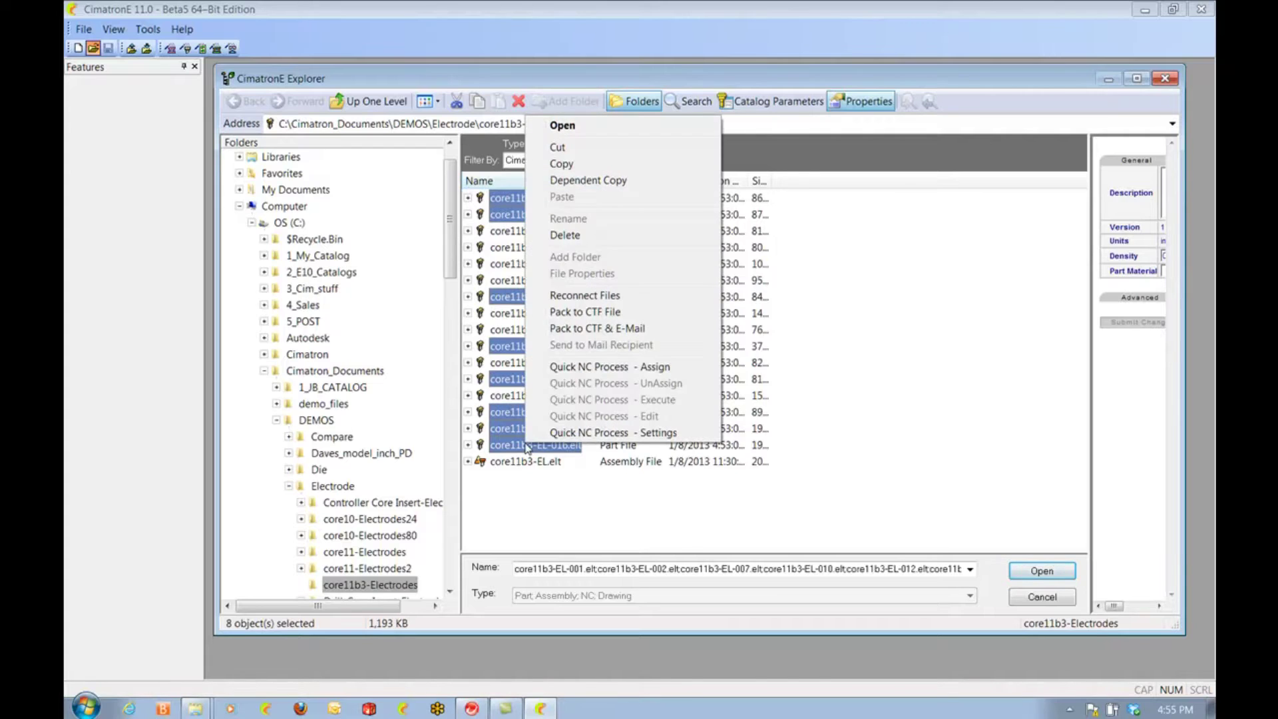
left_click(591, 367)
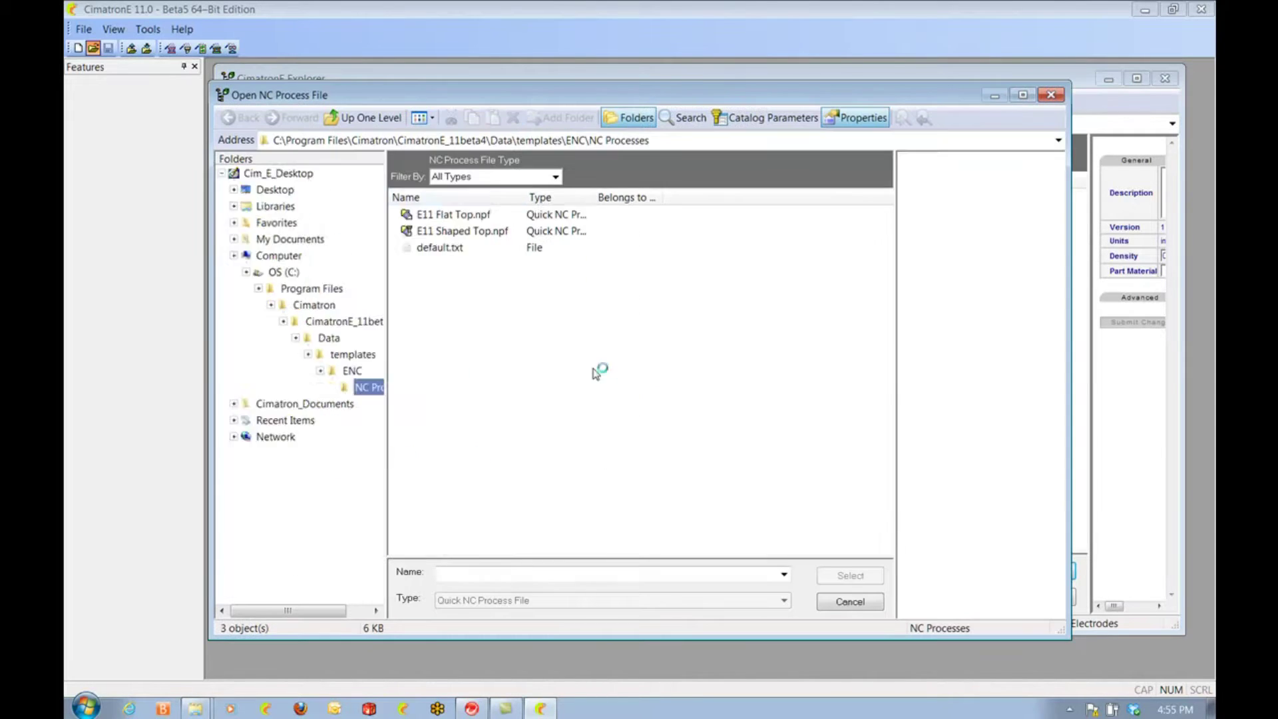
left_click(460, 232)
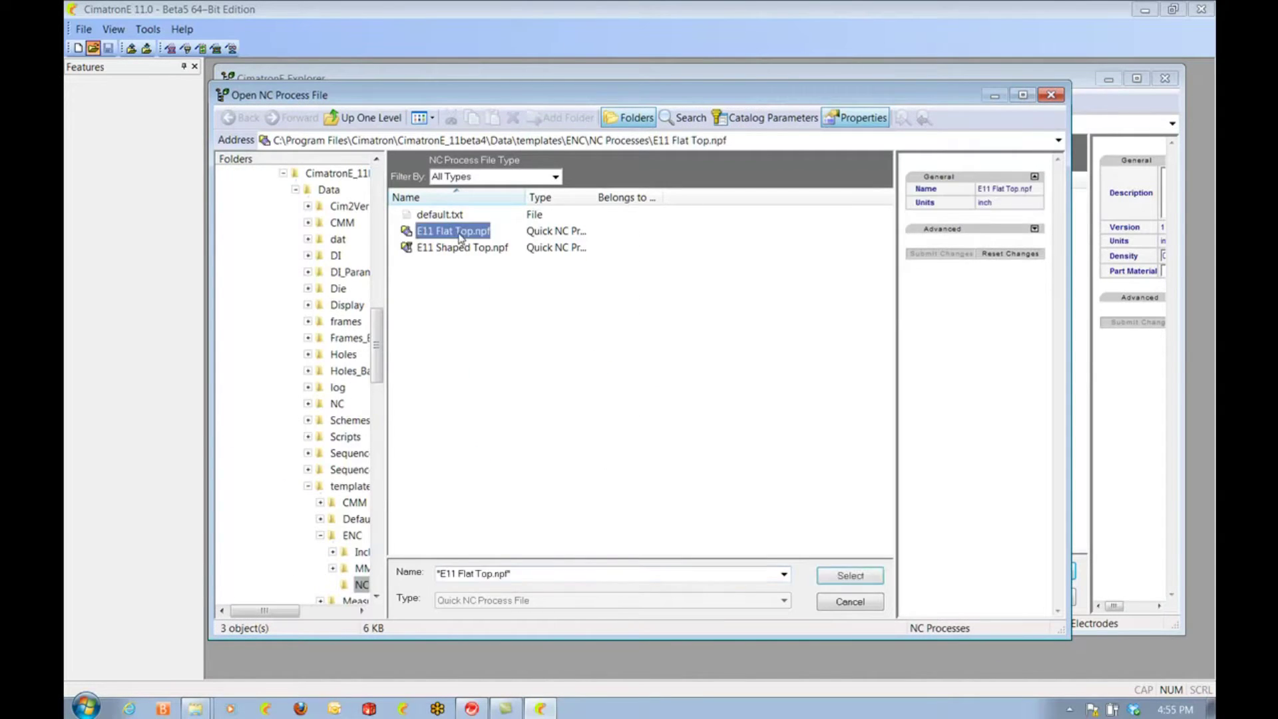
left_click(865, 578)
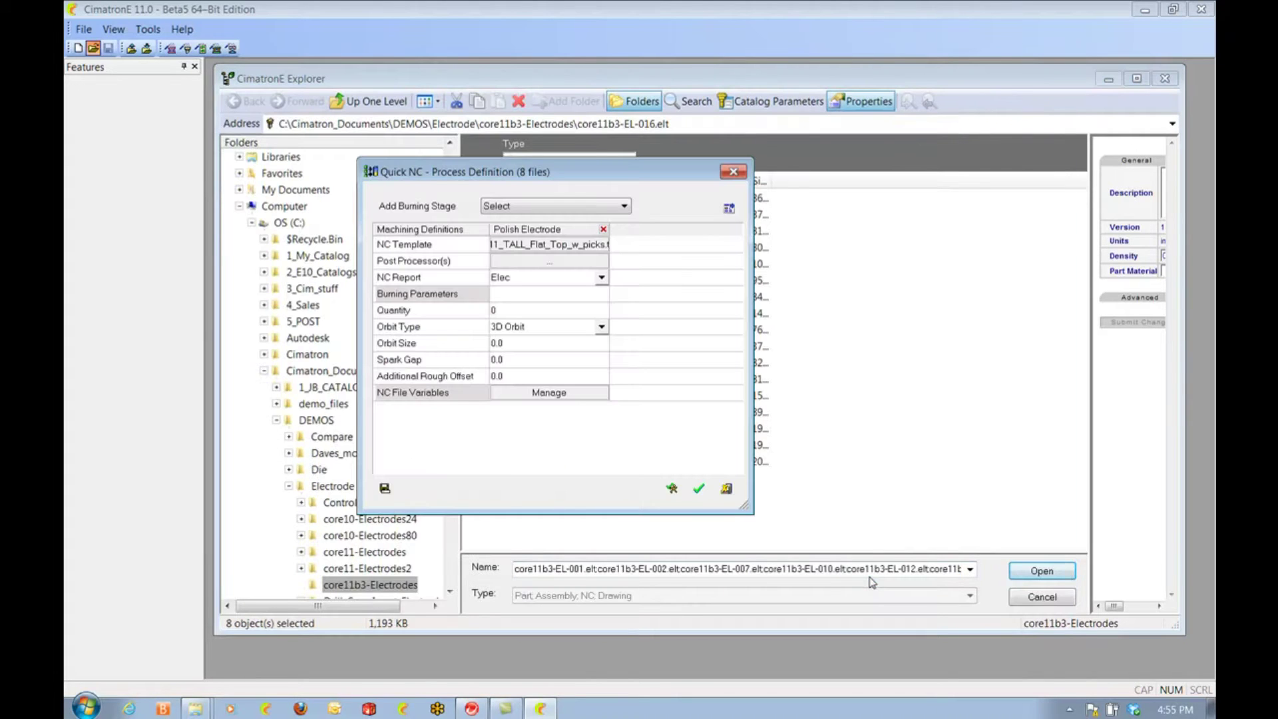
Review the available burning stages and set the Polish Electrode's NC report to Demo
left_click(625, 207)
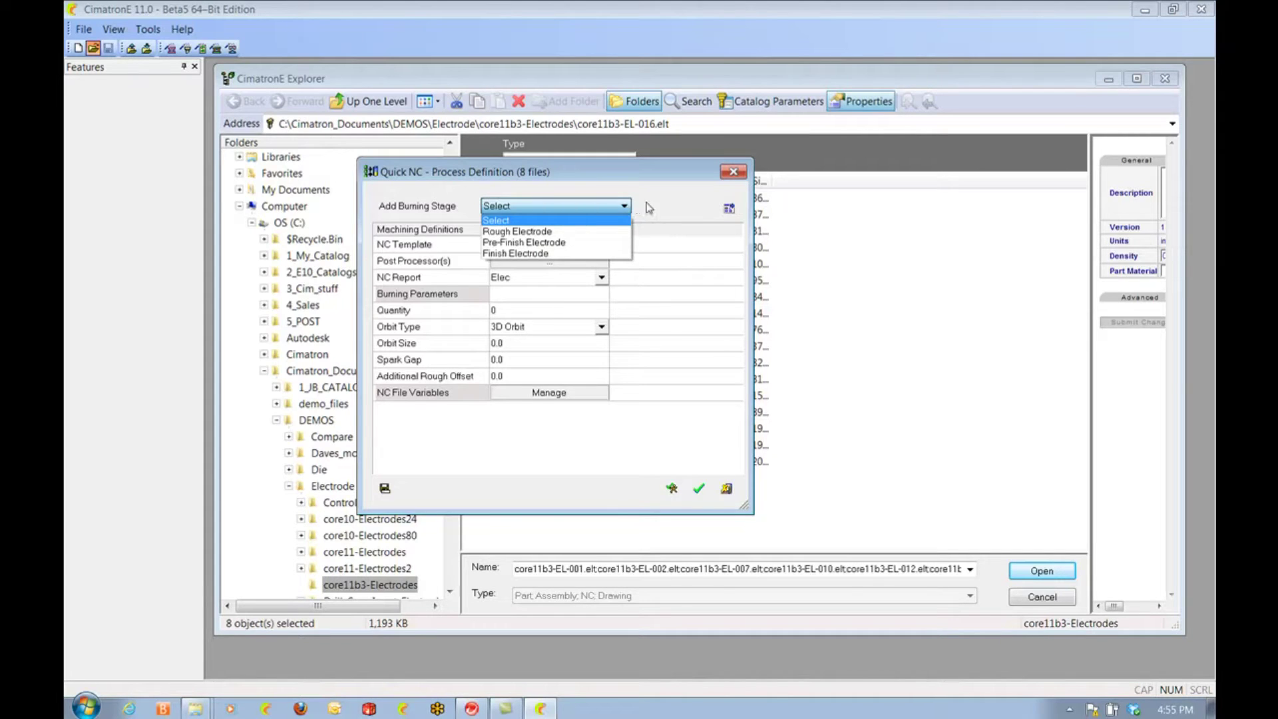
left_click(655, 207)
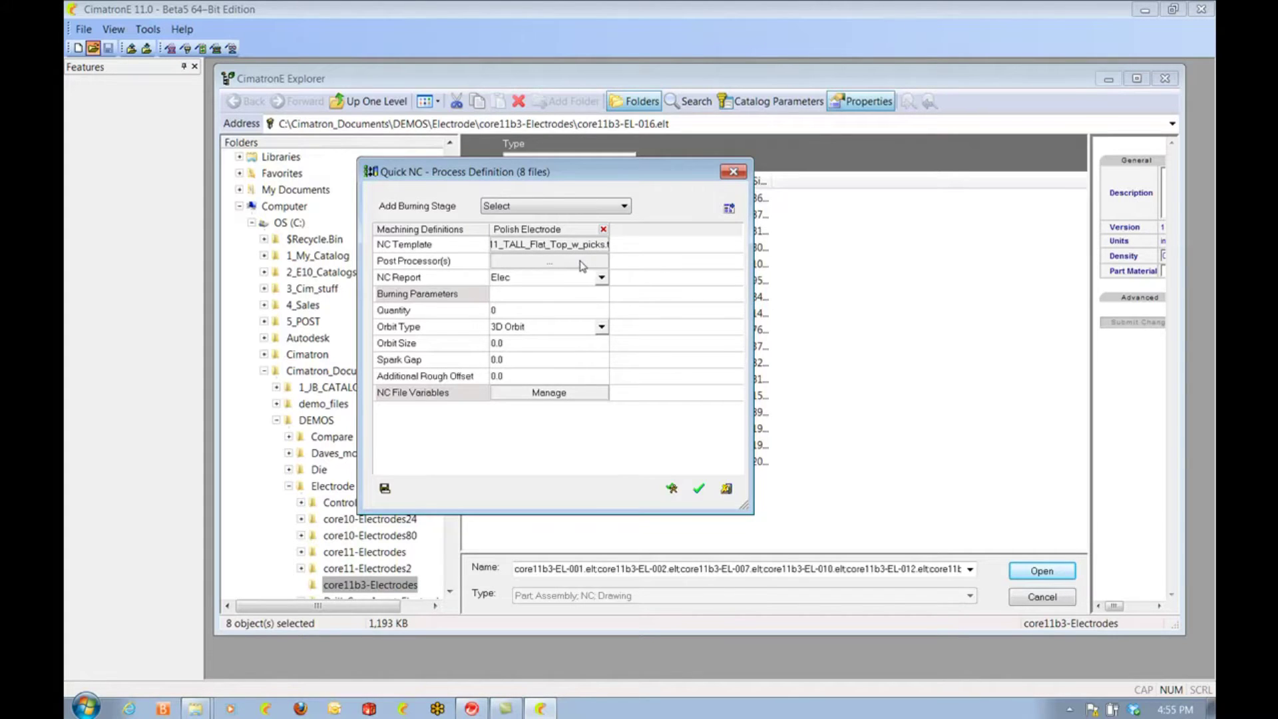
left_click(602, 277)
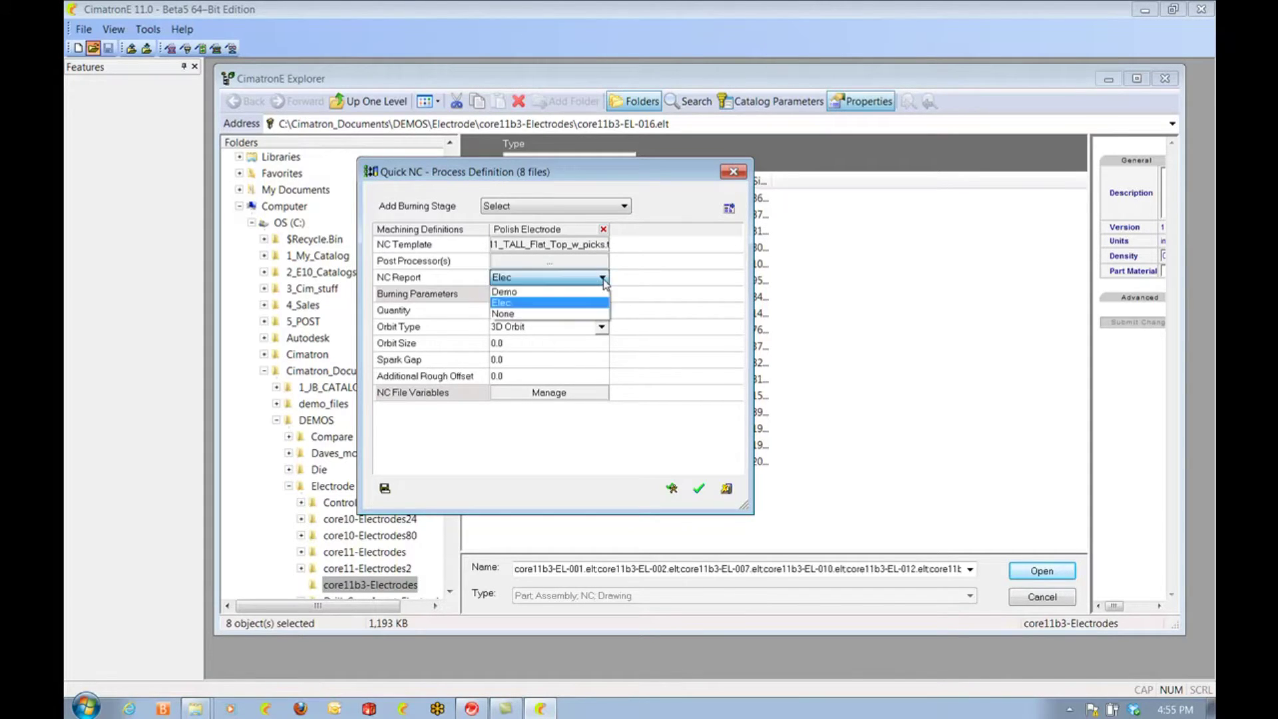
left_click(542, 293)
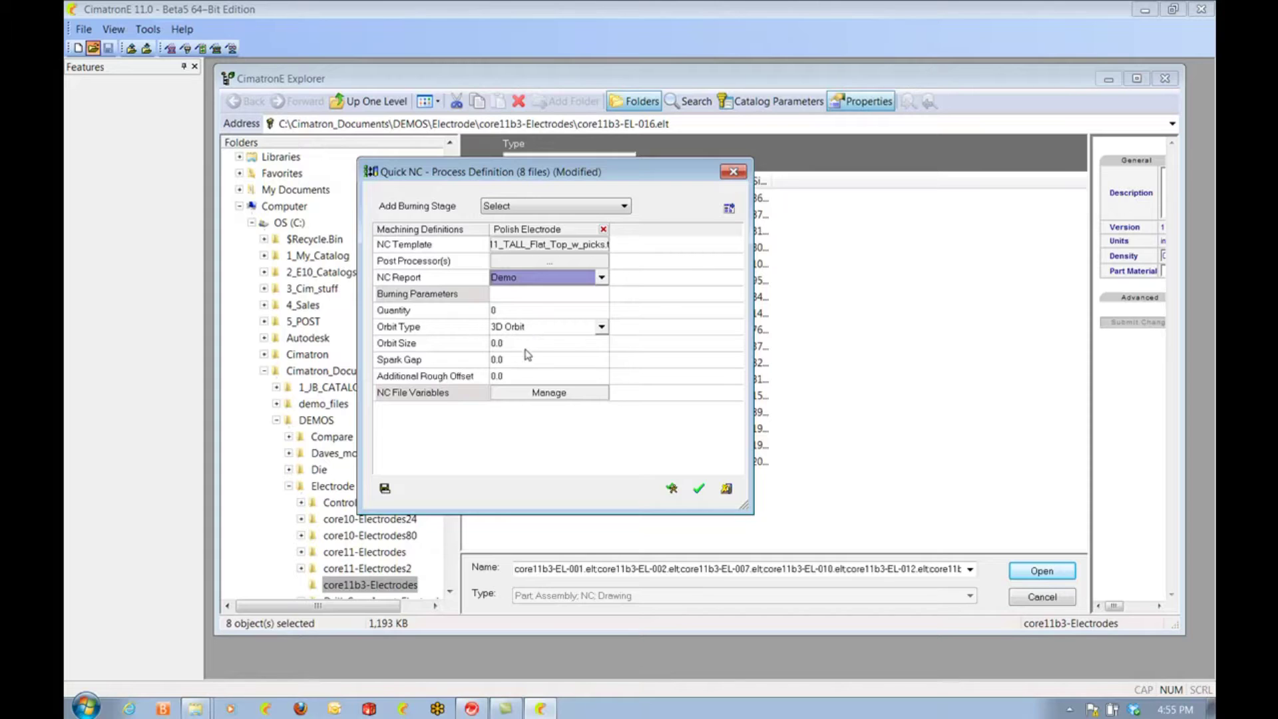
Set the Polish Electrode's spark gap to 0.007 and approve the Quick NC process definition
left_click(521, 363)
left_click(520, 361)
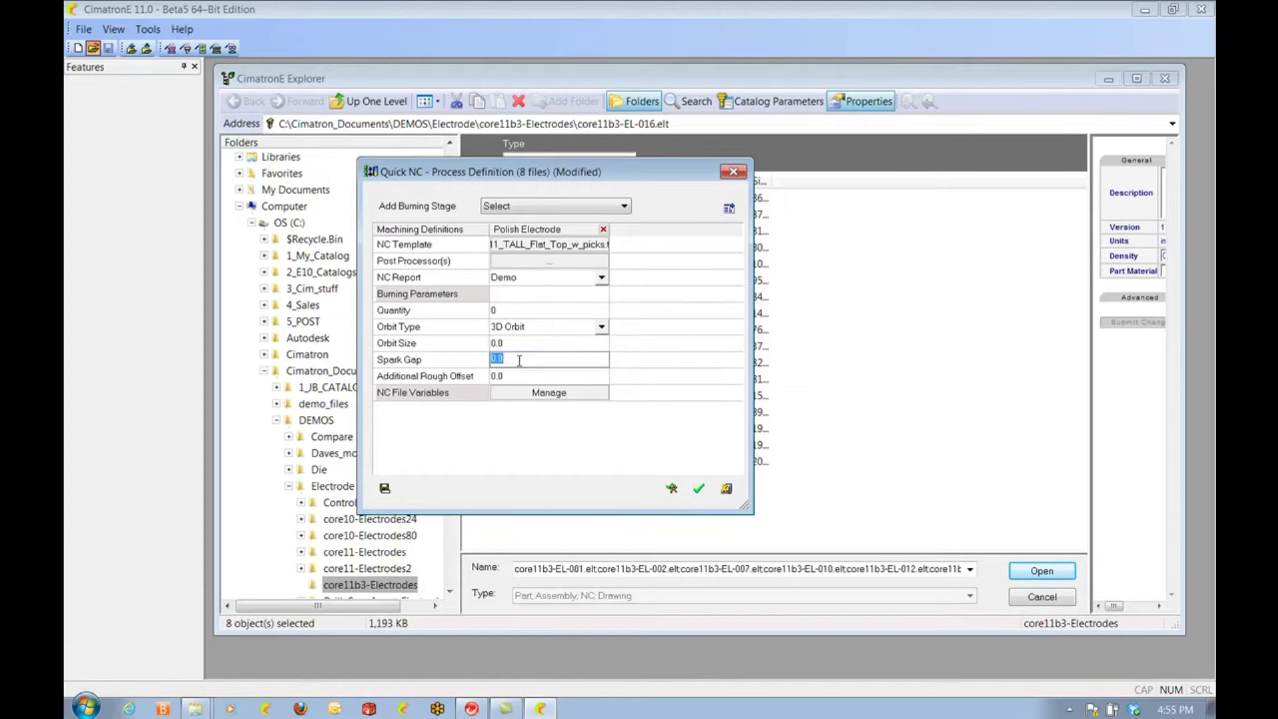
key("BackSpace")
key("Return")
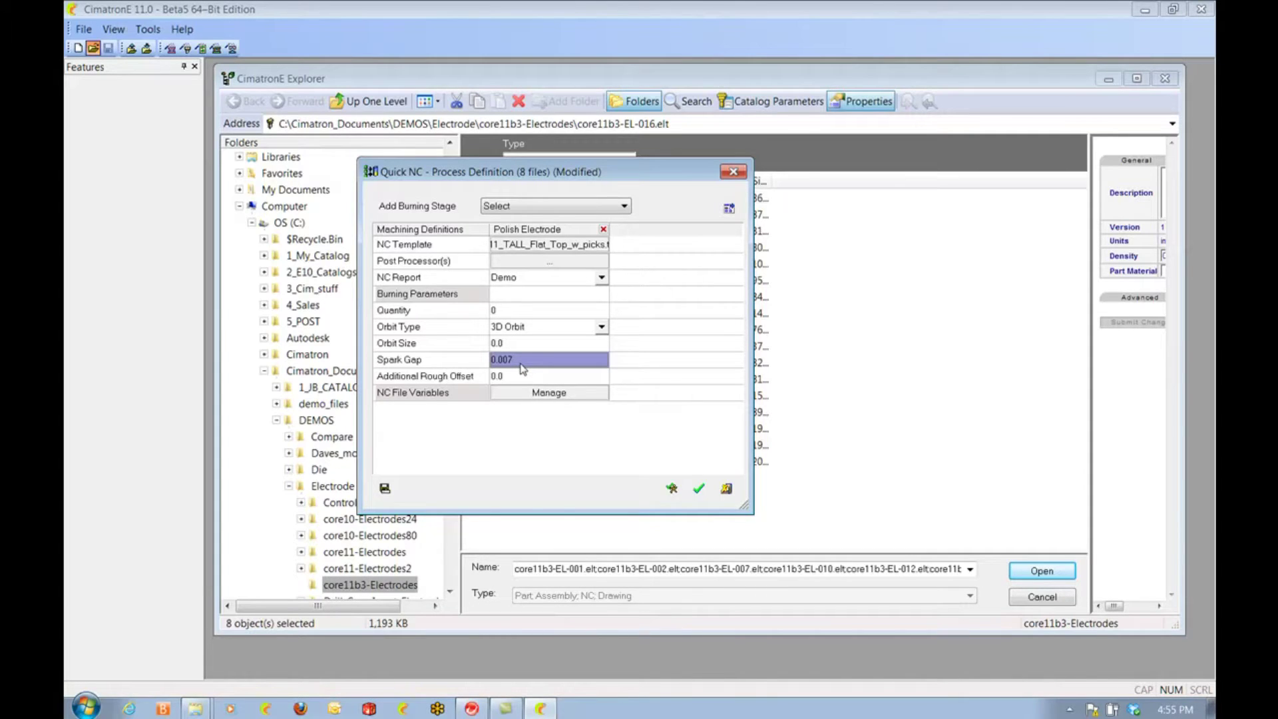
left_click(698, 490)
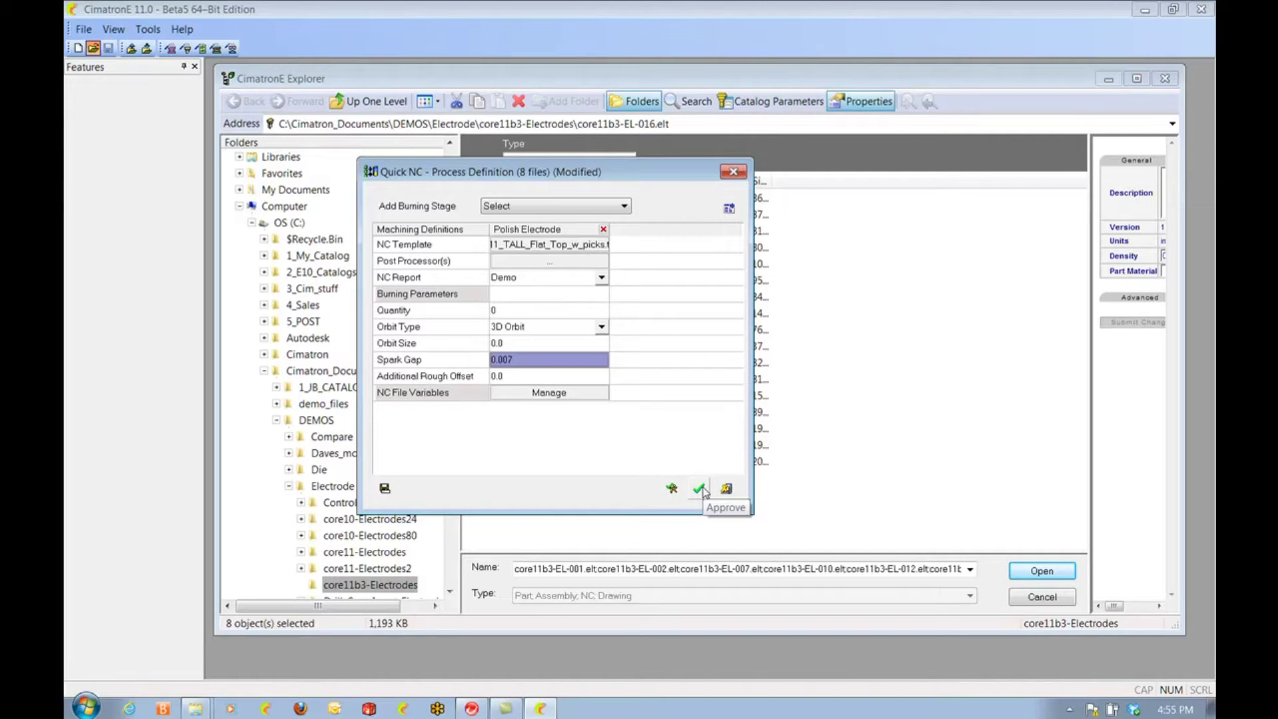
left_click(702, 490)
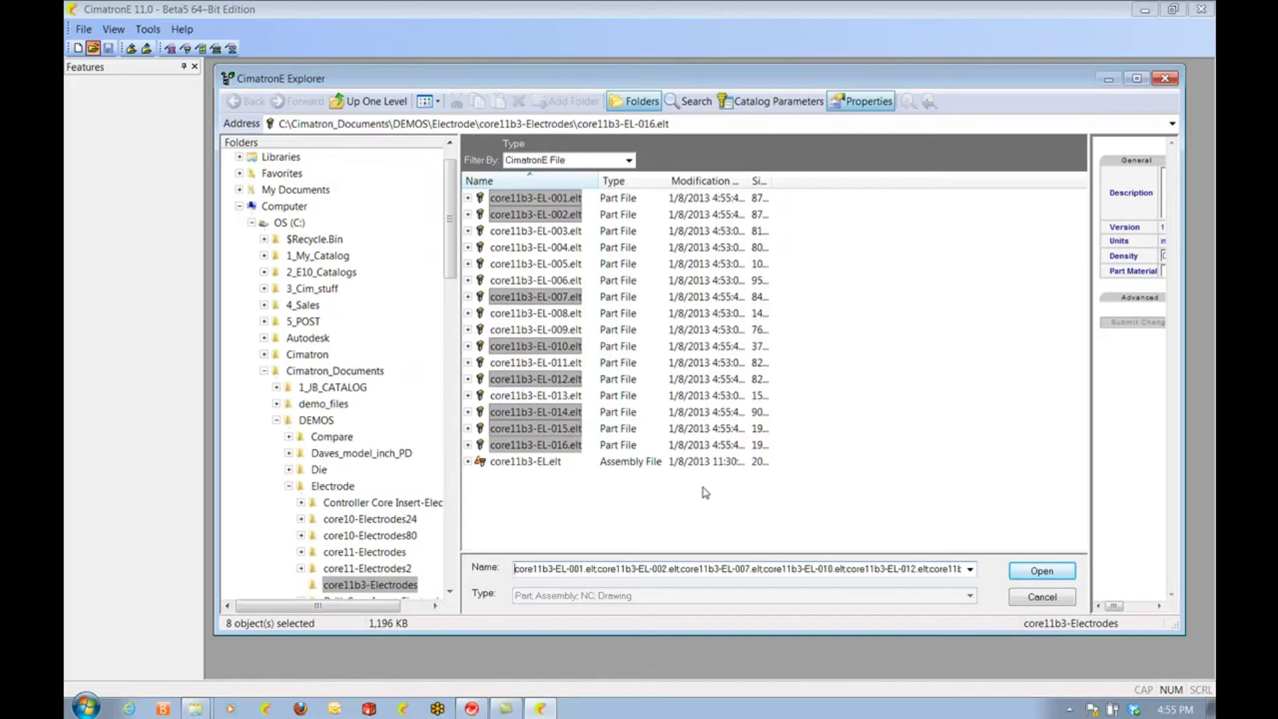
Assign the E11 Shaped Top.npf Quick NC process to core11b3-EL-003, 004, 005, 006, 008, 009, 011 and 013 and approve its definition
left_click(529, 232)
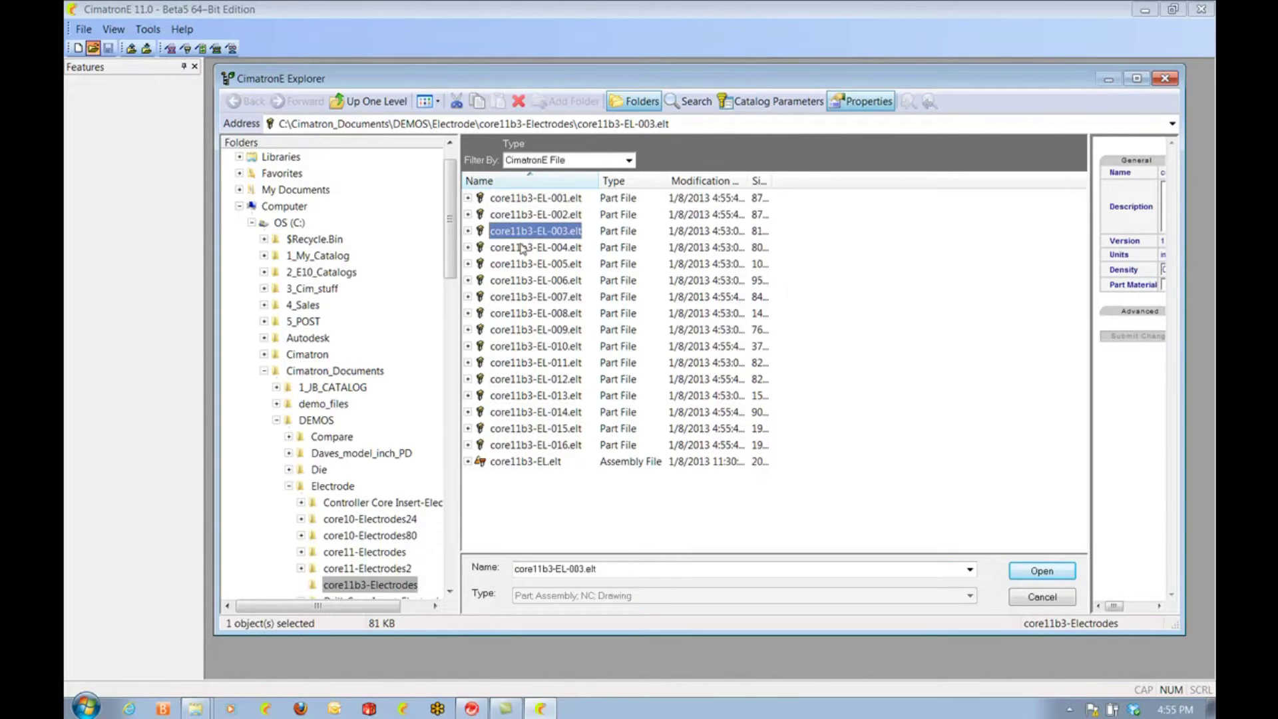
left_click(520, 249, "shift")
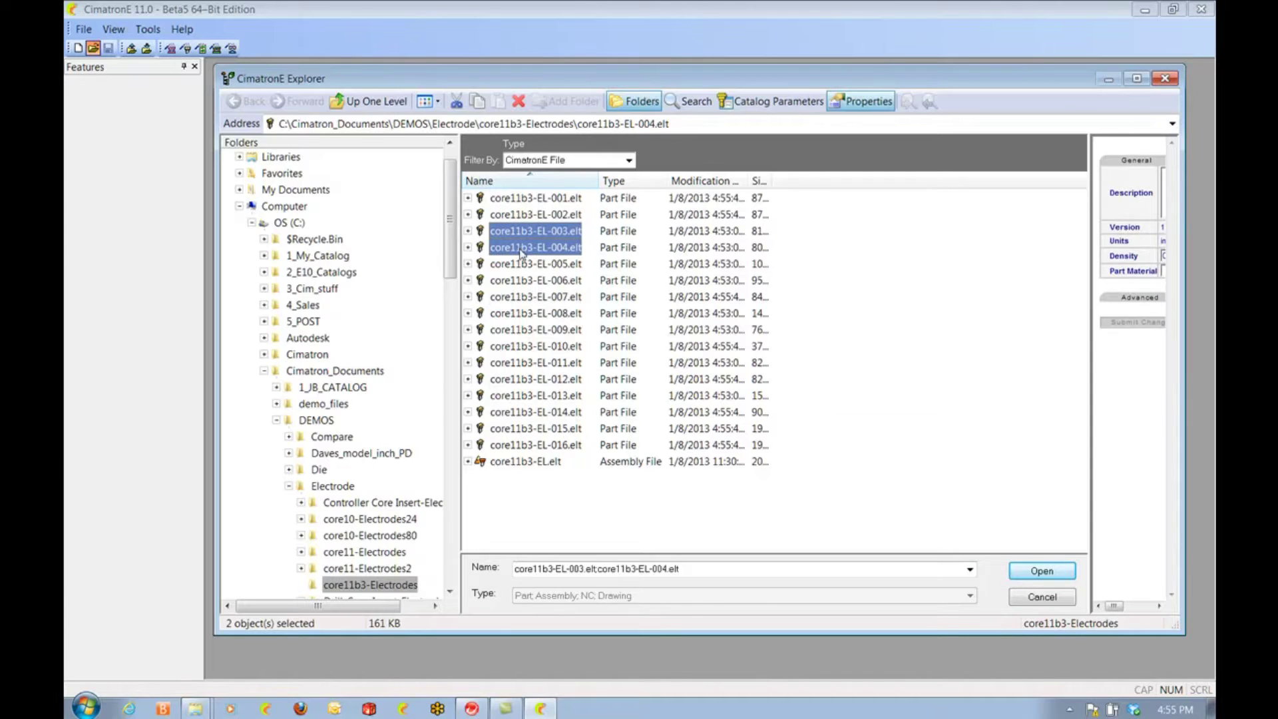
left_click(513, 268, "shift")
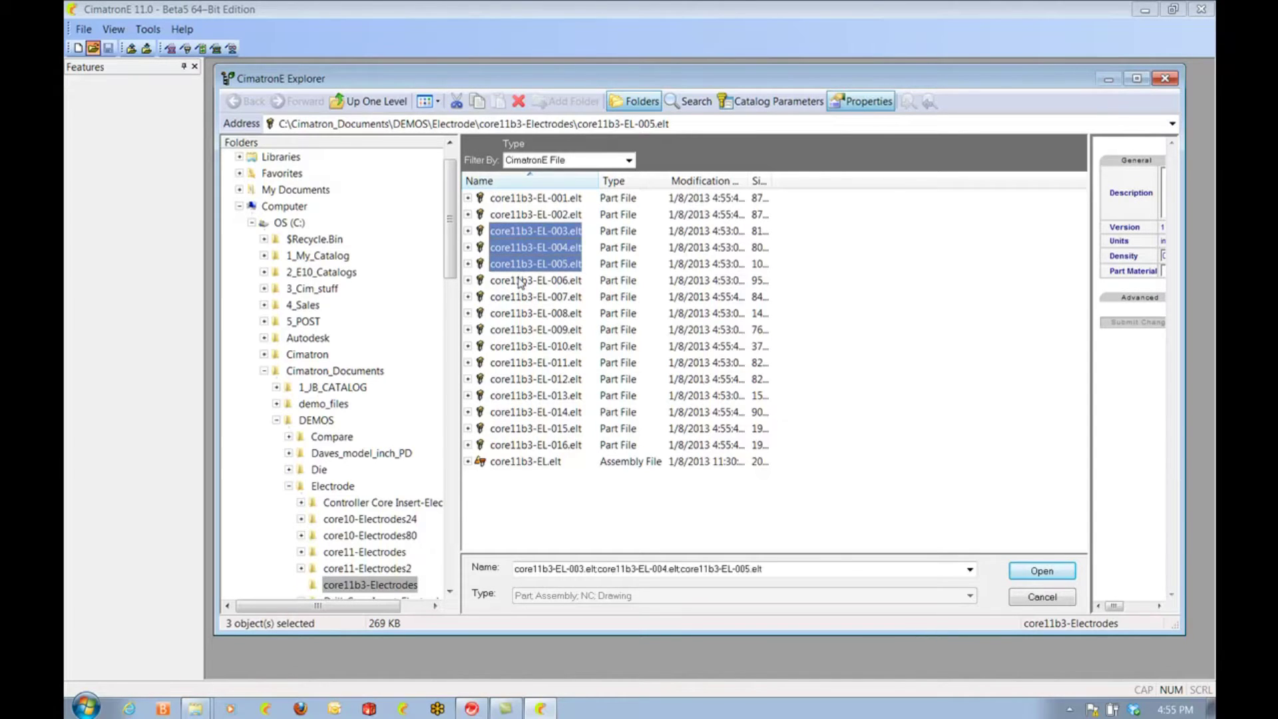
left_click(519, 282, "shift")
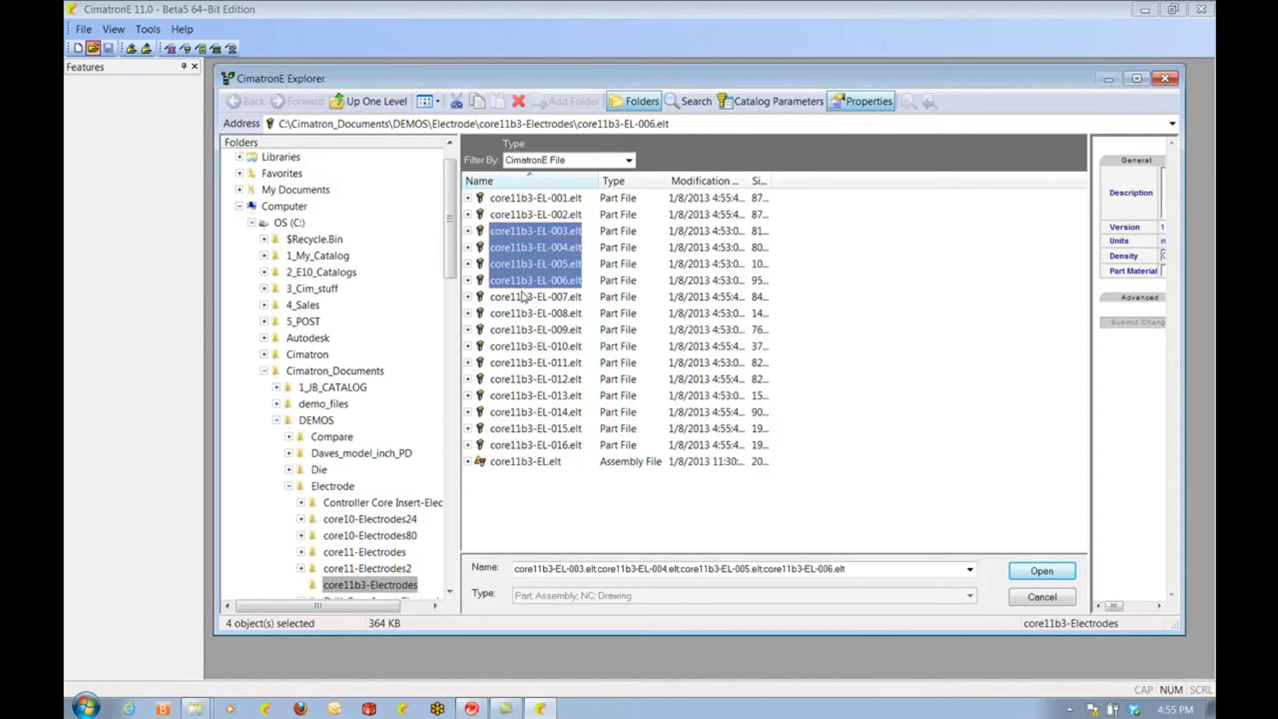
left_click(519, 317, "ctrl")
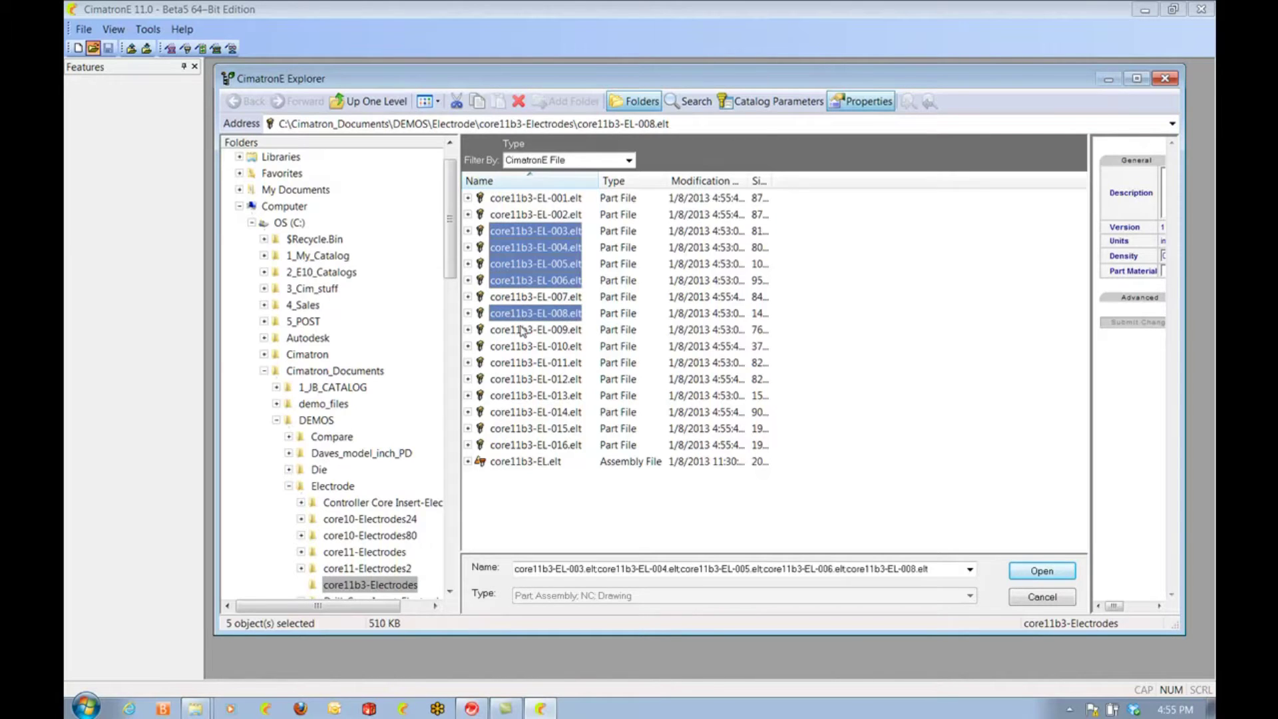
left_click(522, 329, "ctrl")
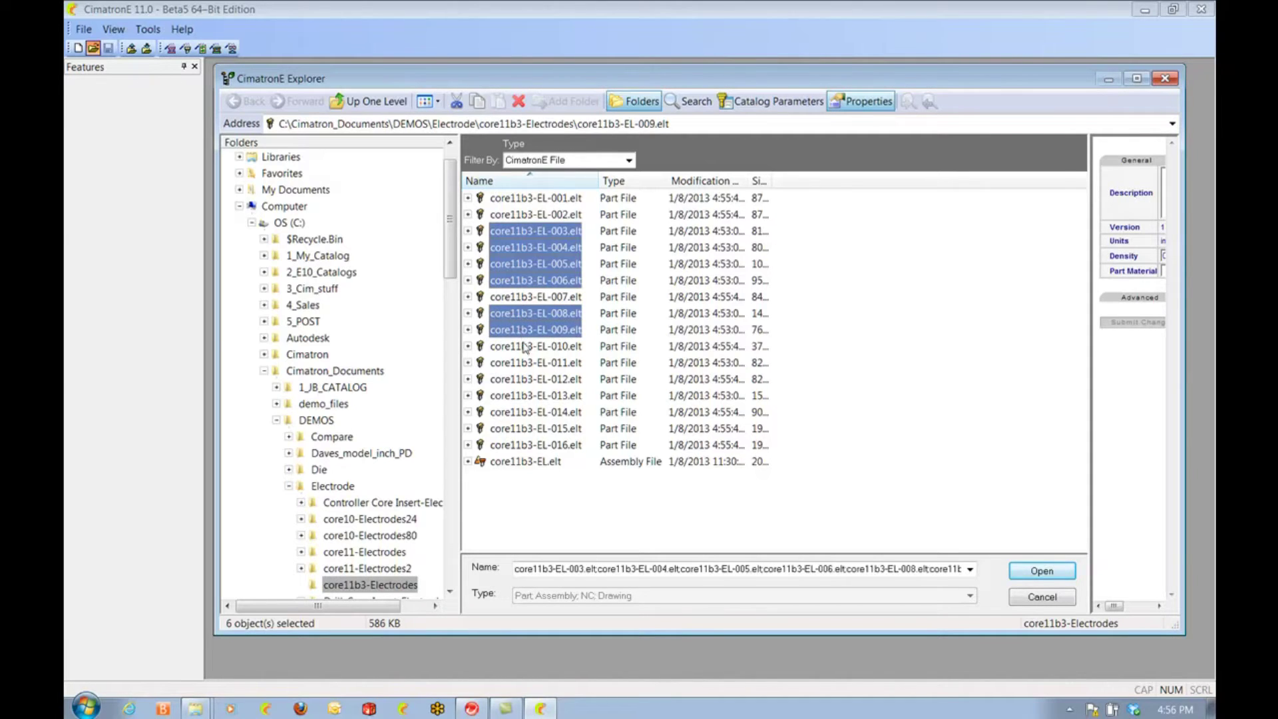
left_click(527, 363, "ctrl")
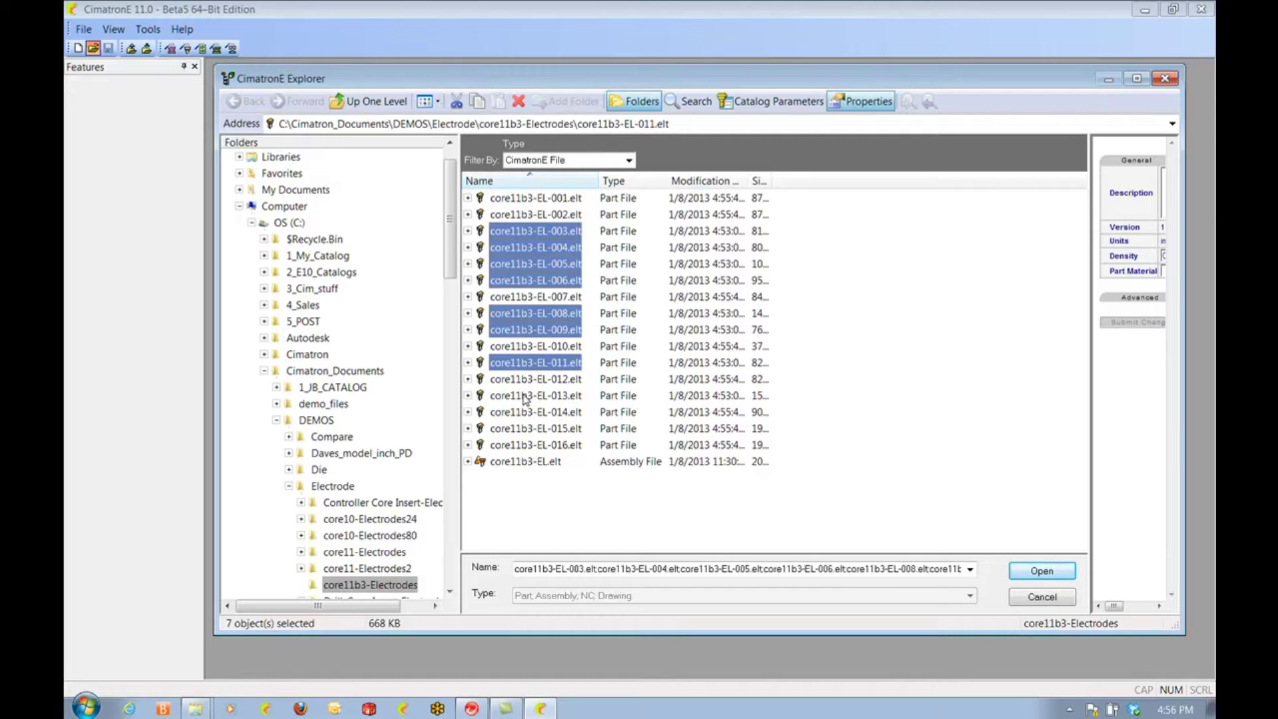
left_click(525, 397, "ctrl")
right_click(525, 398)
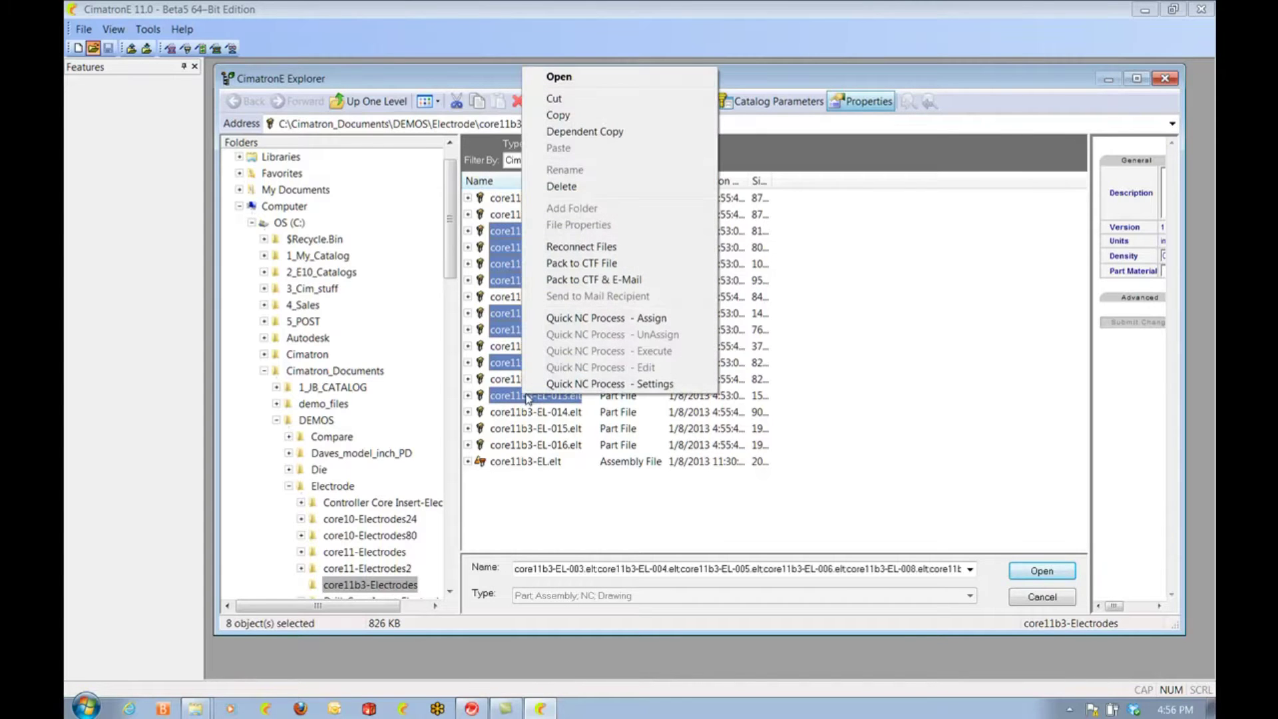
left_click(588, 318)
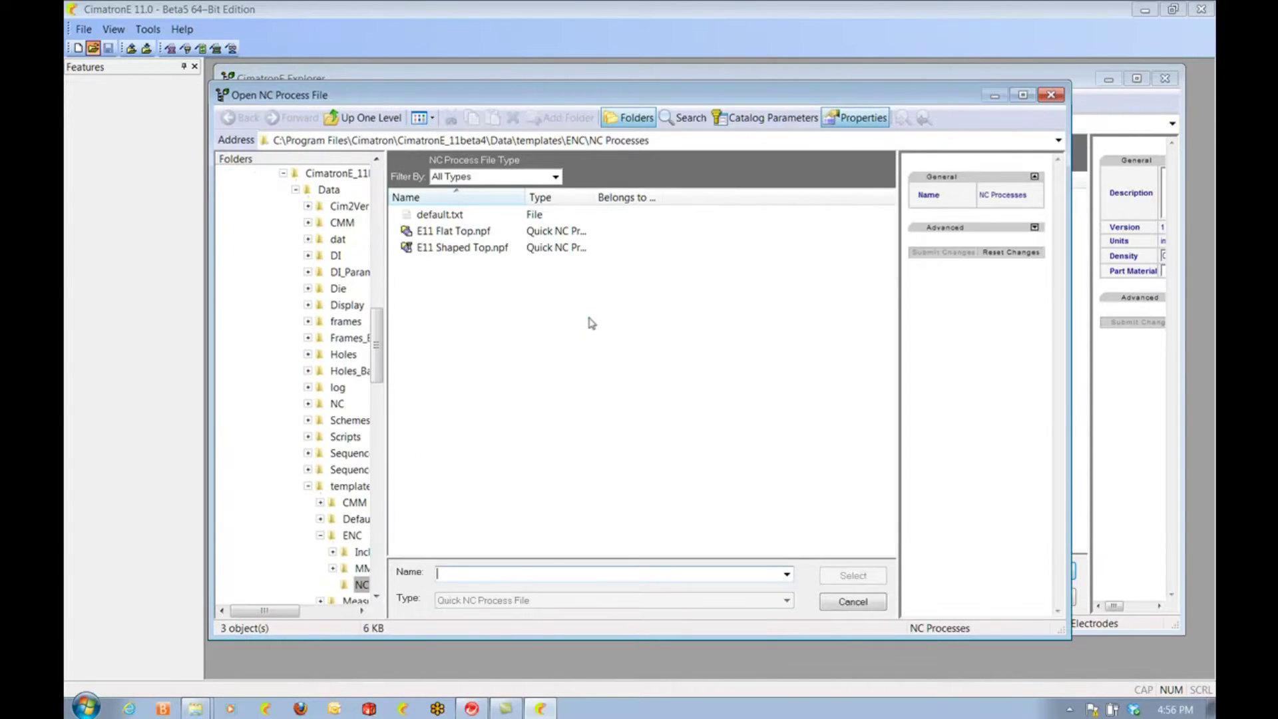
left_click(466, 248)
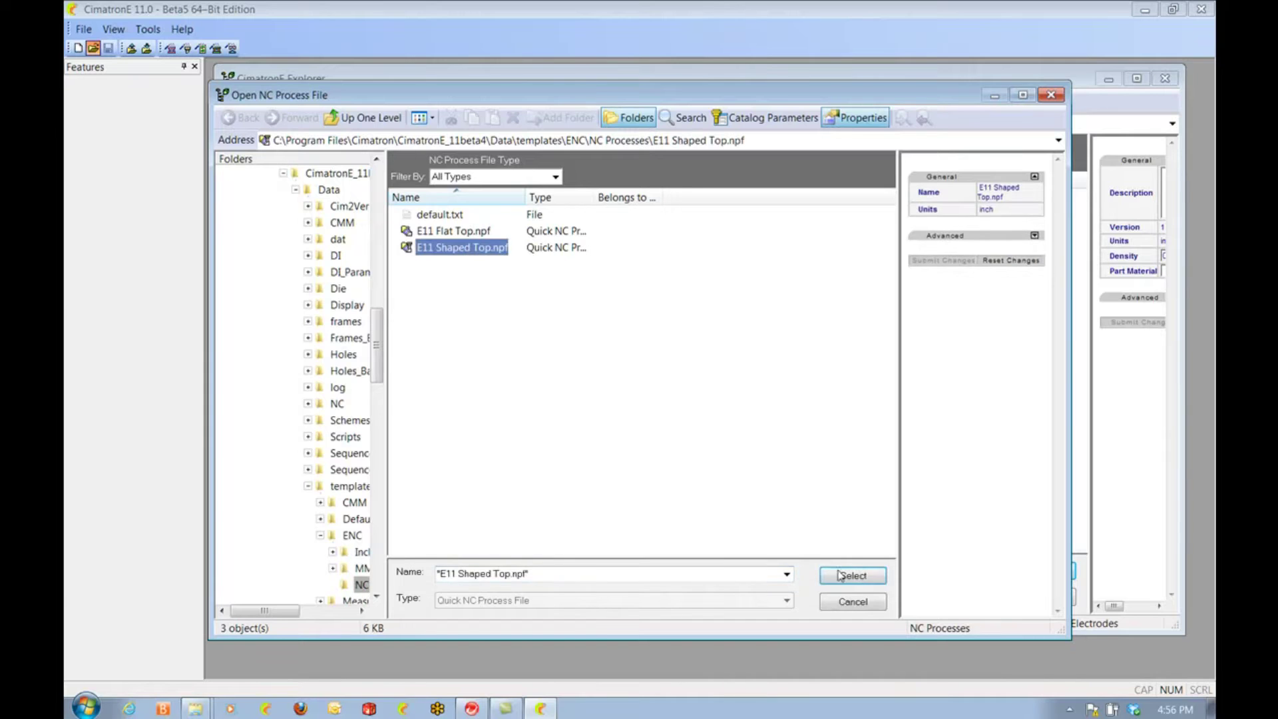
left_click(855, 578)
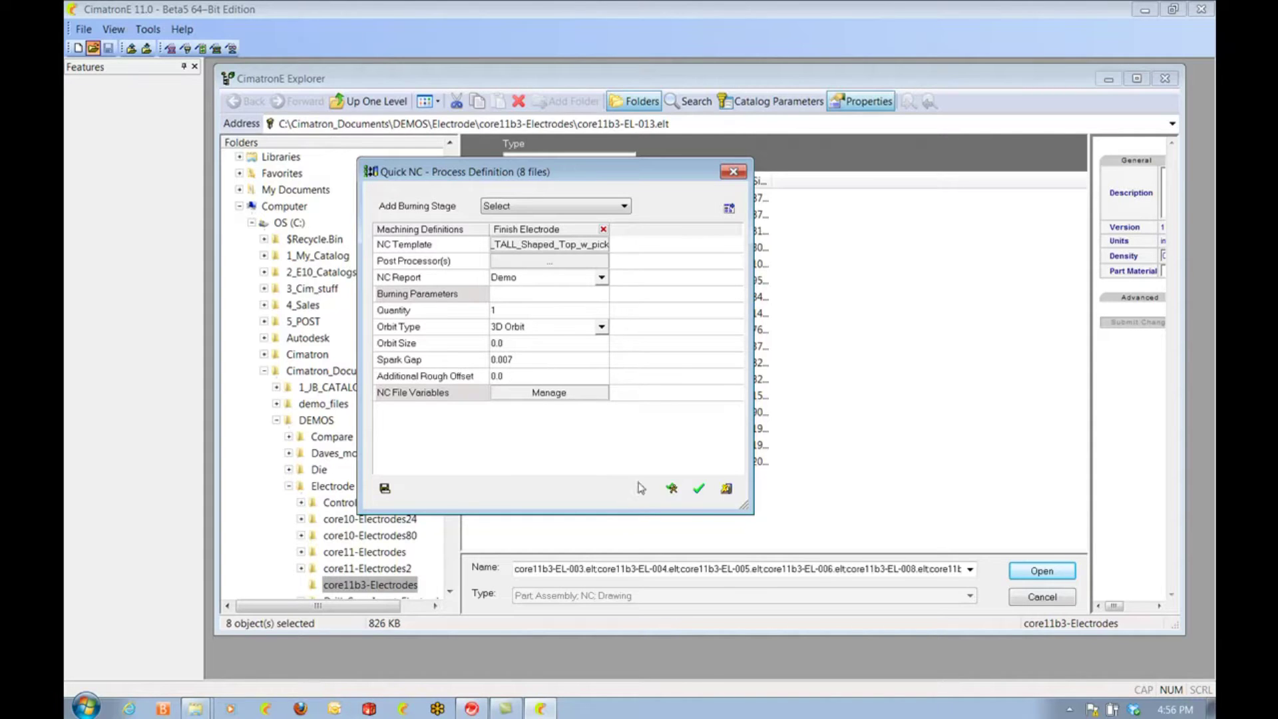
left_click(704, 492)
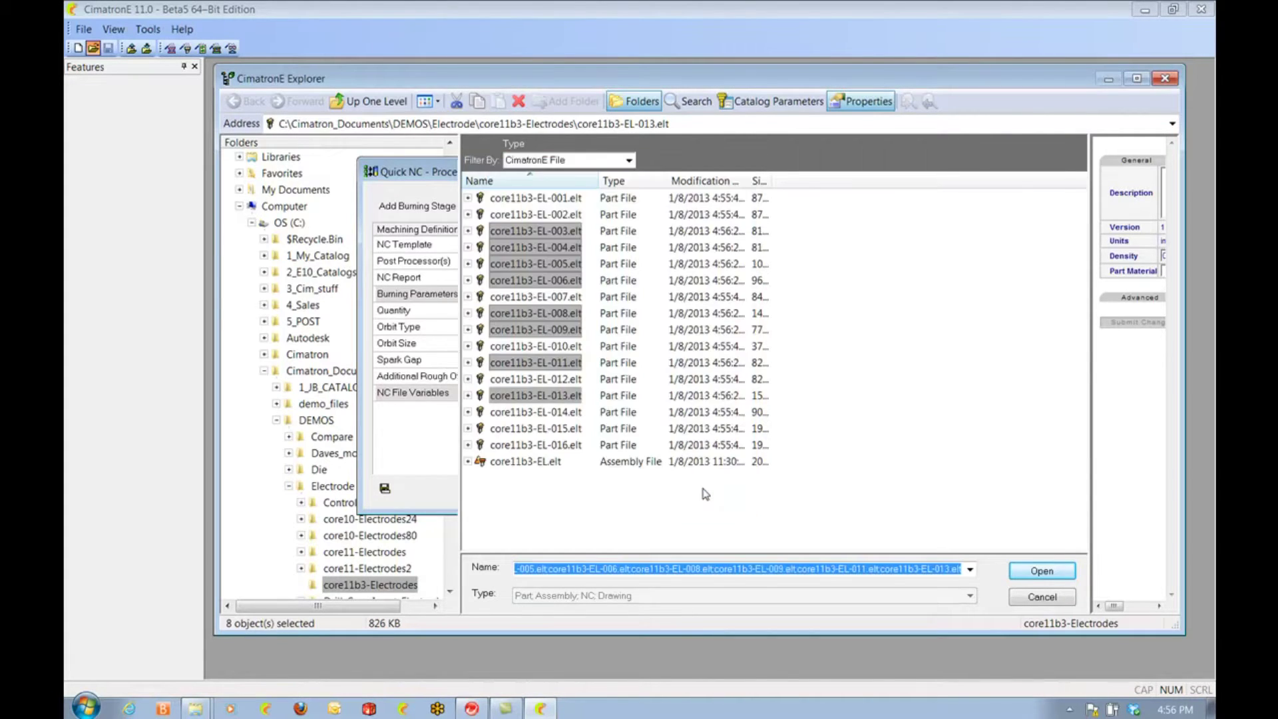
left_click(704, 513)
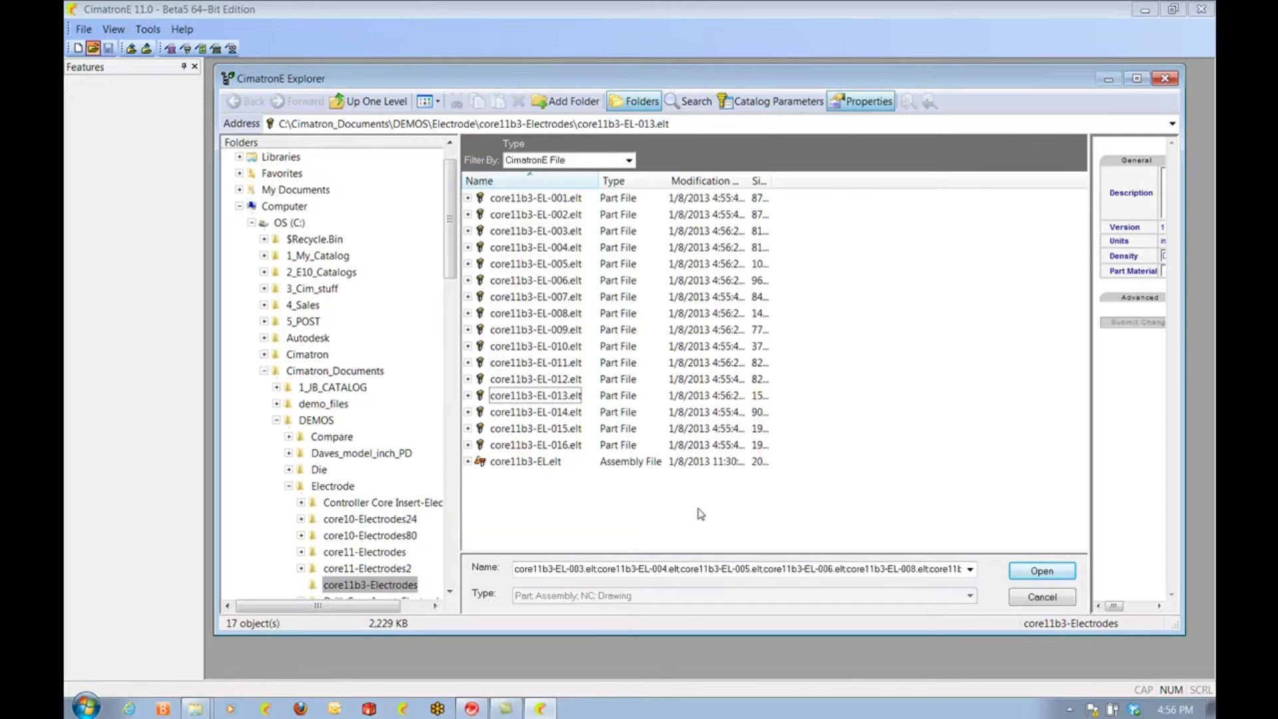
Execute the Quick NC processes for electrode files core11b3-EL-001 through core11b3-EL-016 and start the batch calculation
left_click(527, 199)
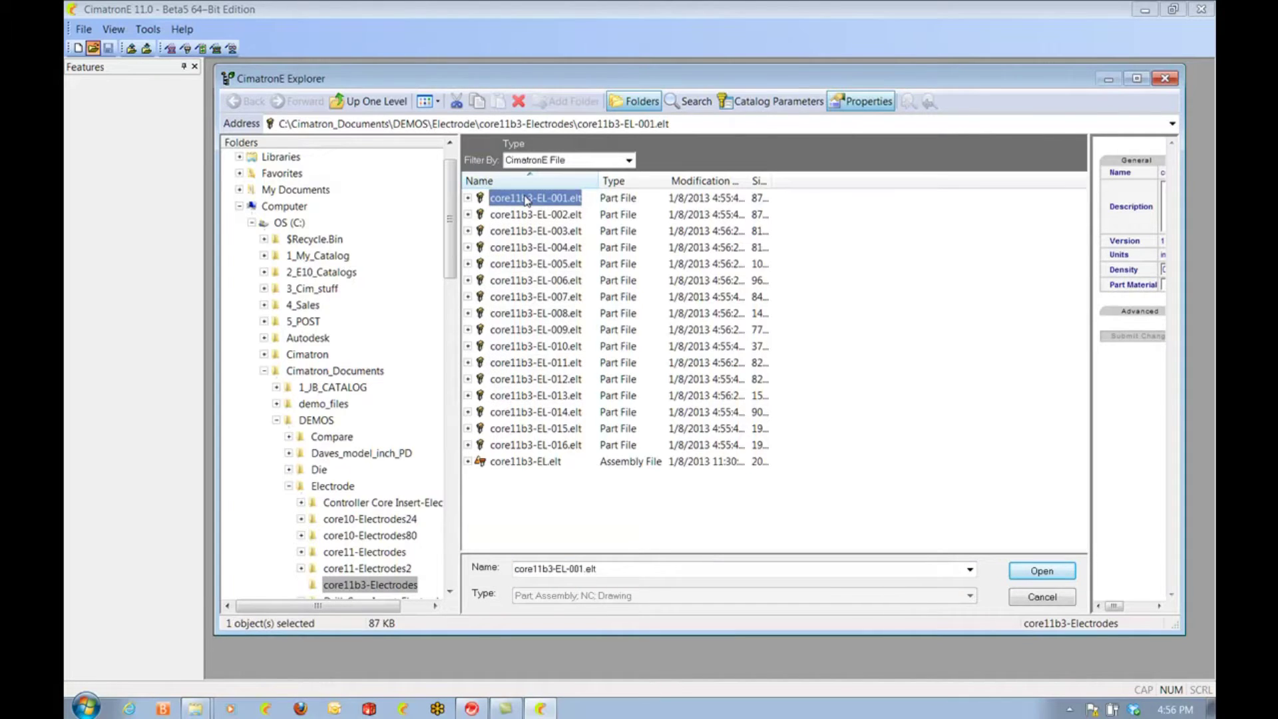
left_click(541, 446, "shift")
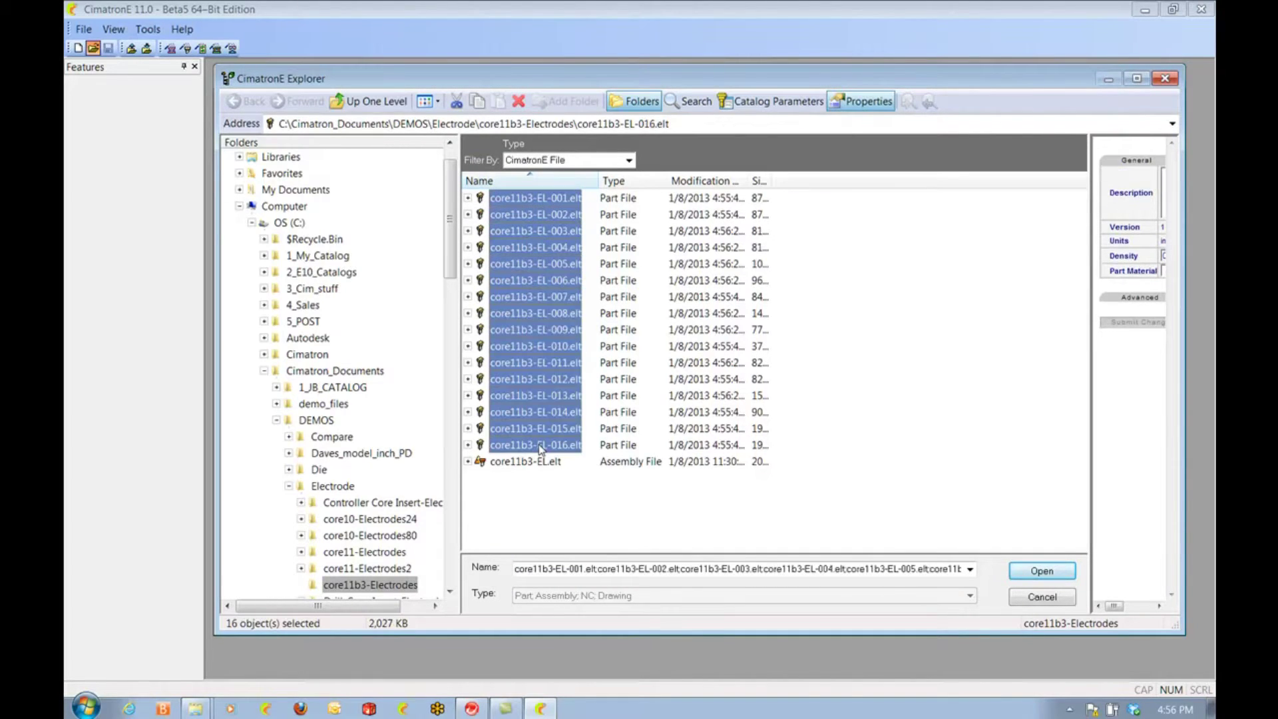
right_click(540, 449)
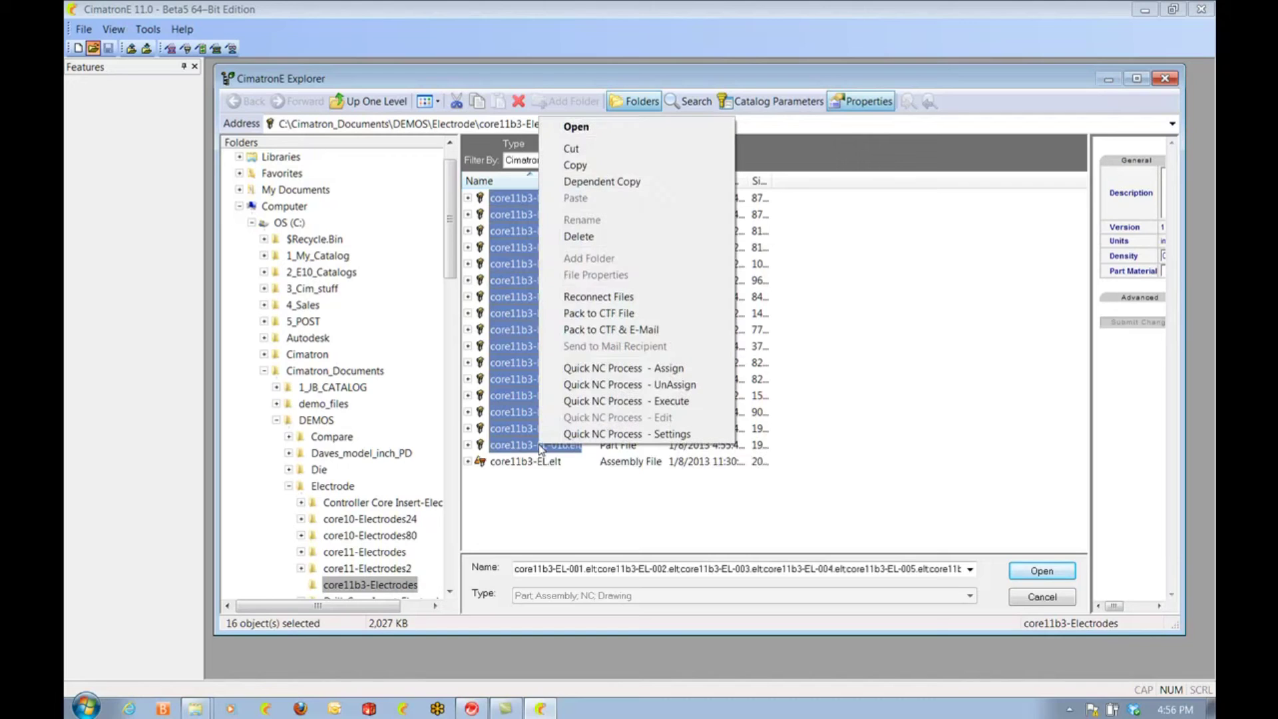
left_click(597, 402)
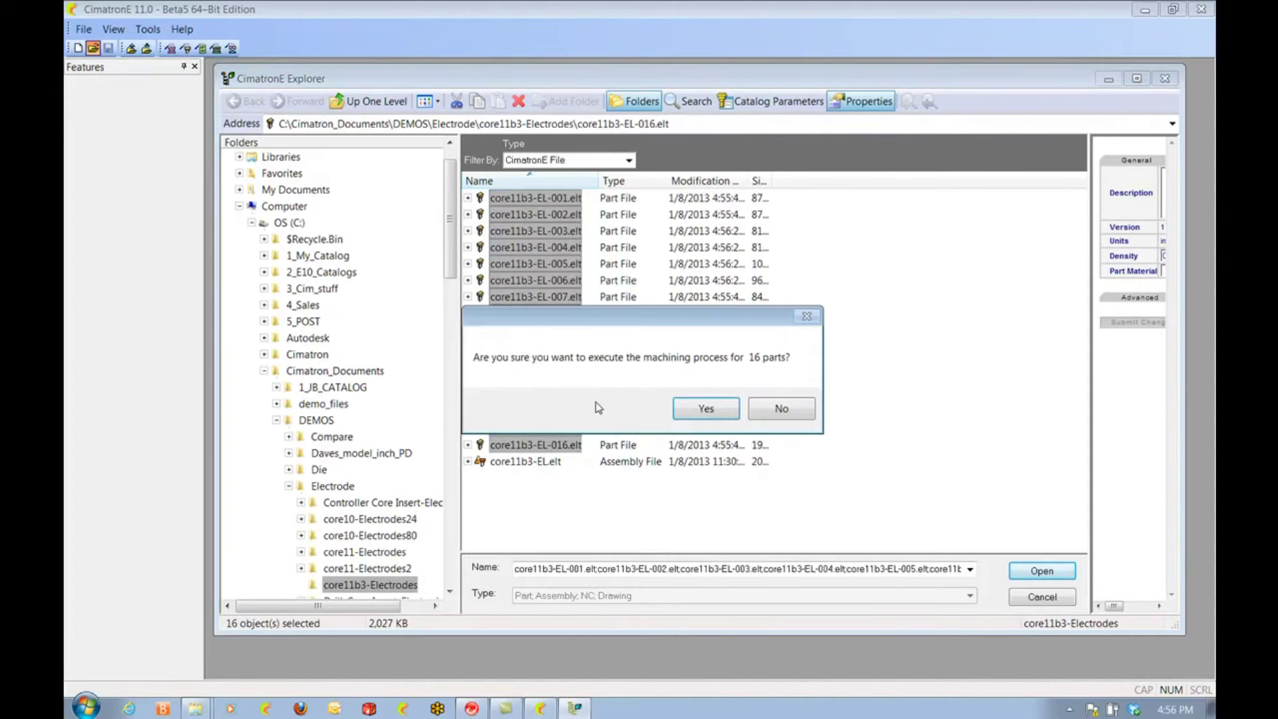
left_click(703, 408)
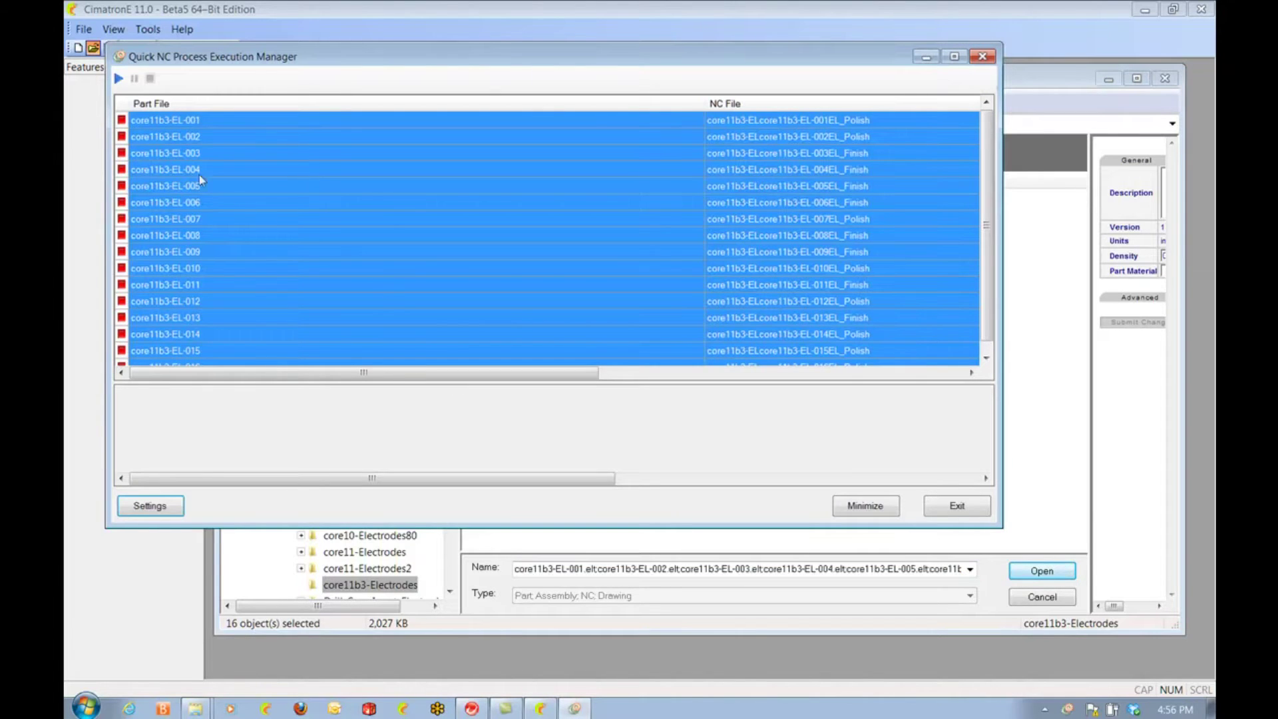
left_click(119, 79)
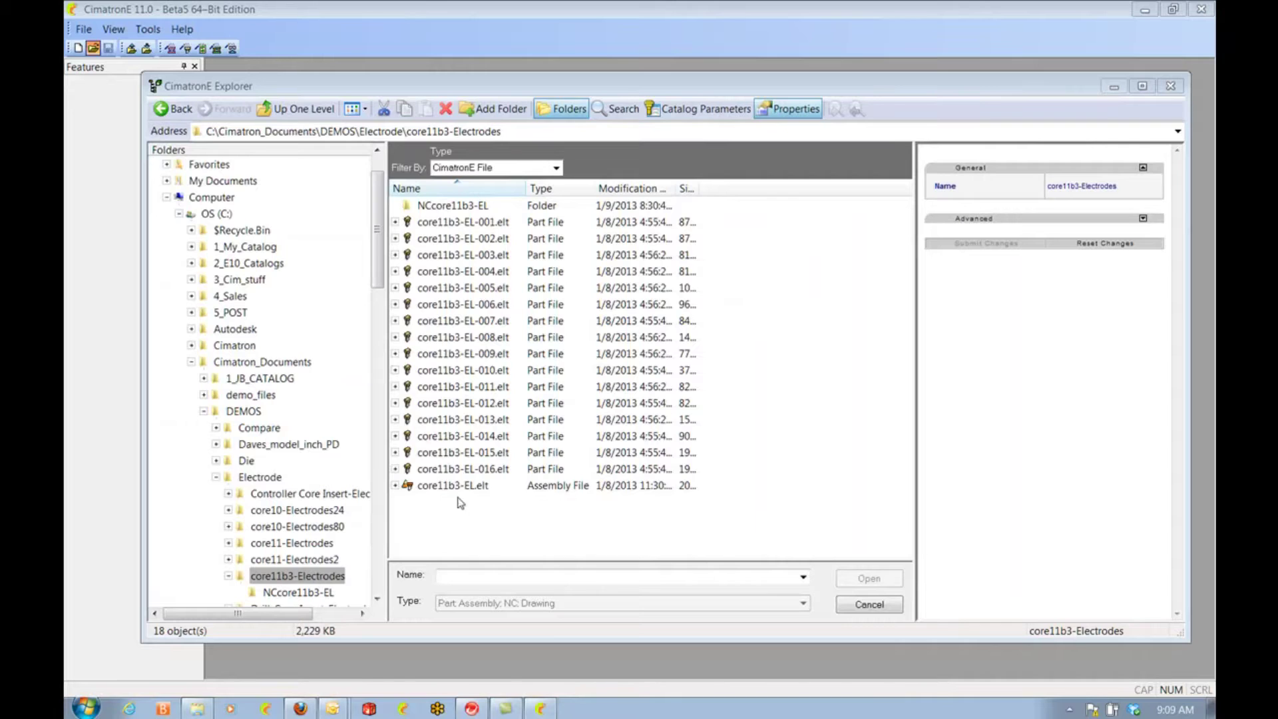
Open the core11b3-EL-001_NC.elt file from the NCcore11b3-EL folder
double_click(444, 208)
left_click(447, 208)
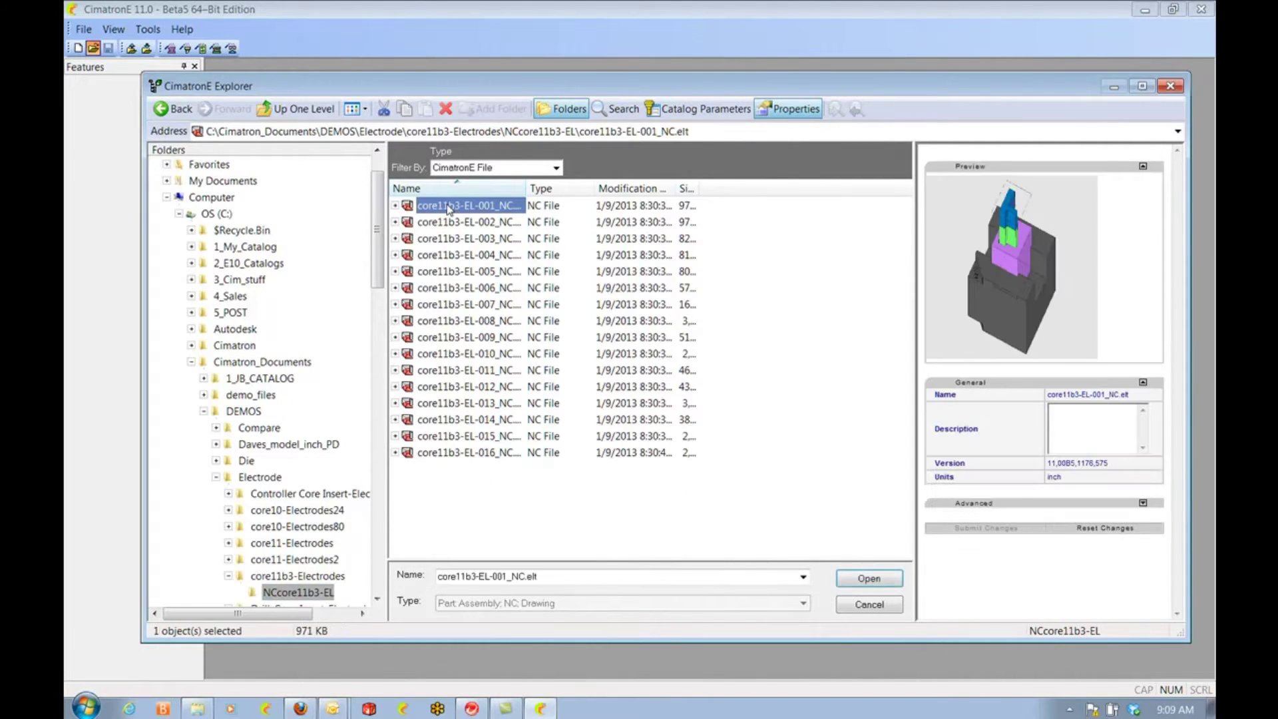
left_click(869, 579)
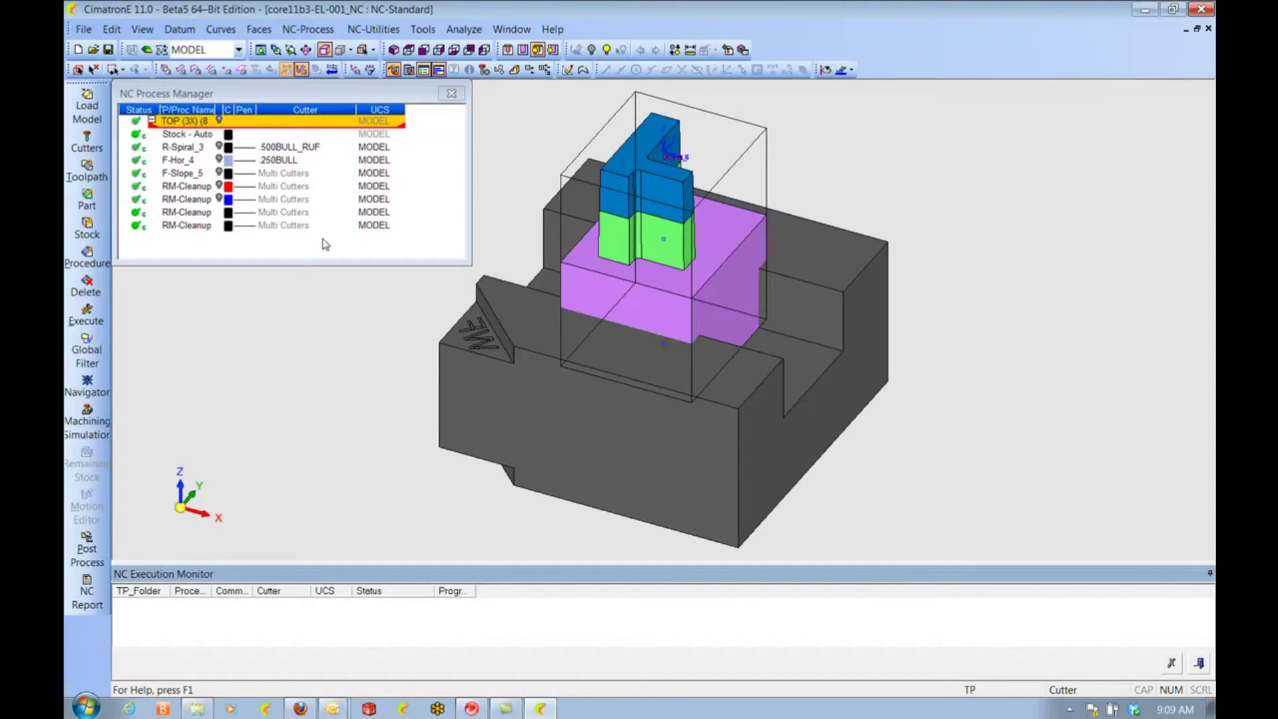
Show the F-Hor_4 toolpath in red with a thicker line and check it in wireframe display
left_click(222, 149)
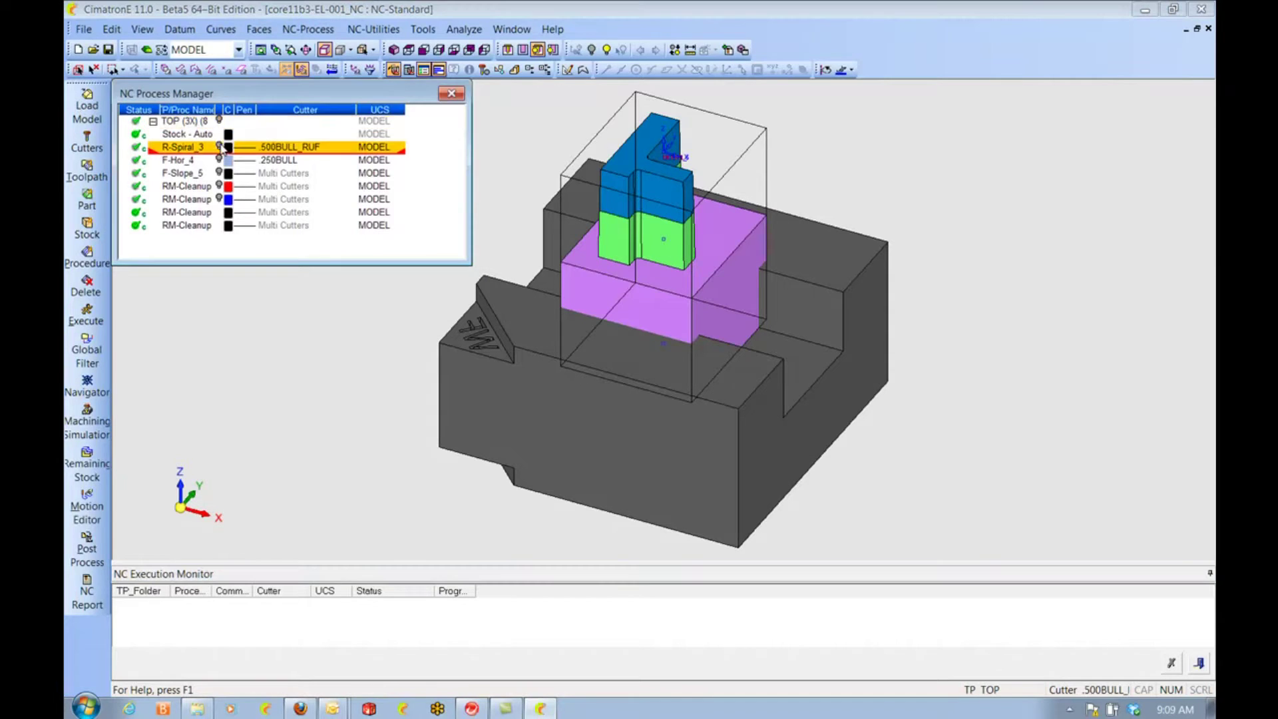
left_click(221, 149)
left_click(220, 160)
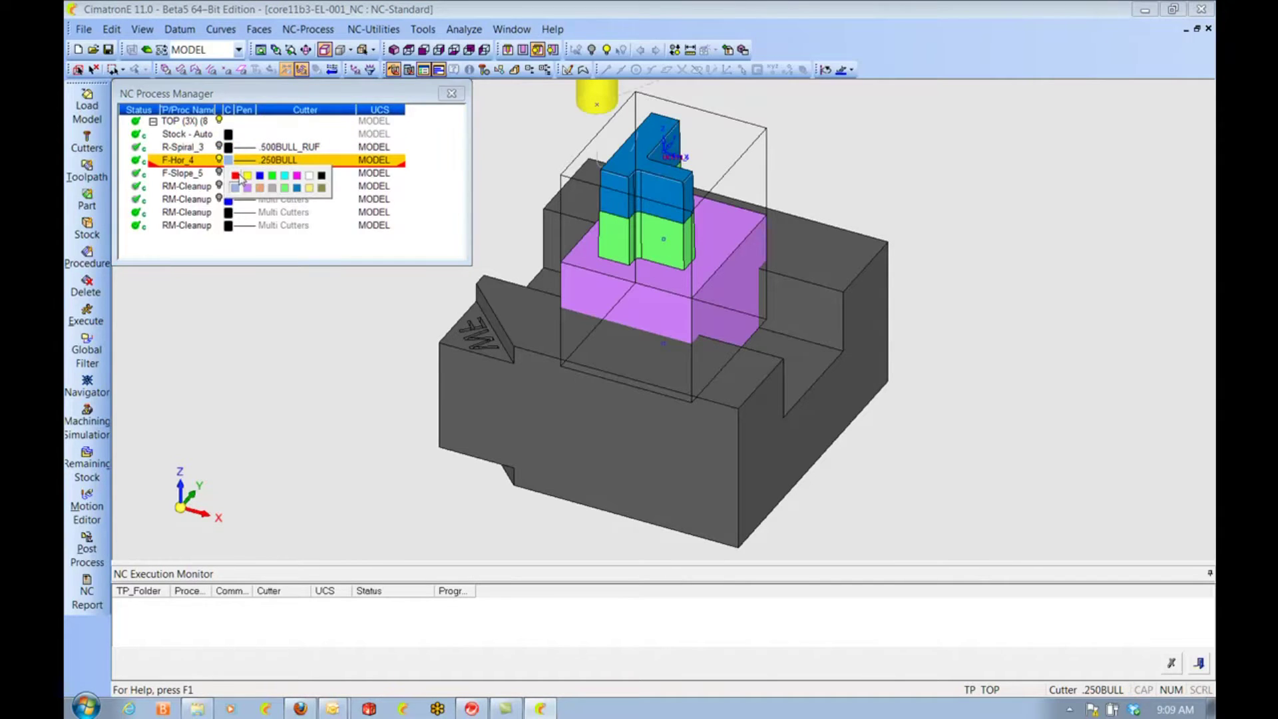
left_click(243, 161)
left_click(283, 203)
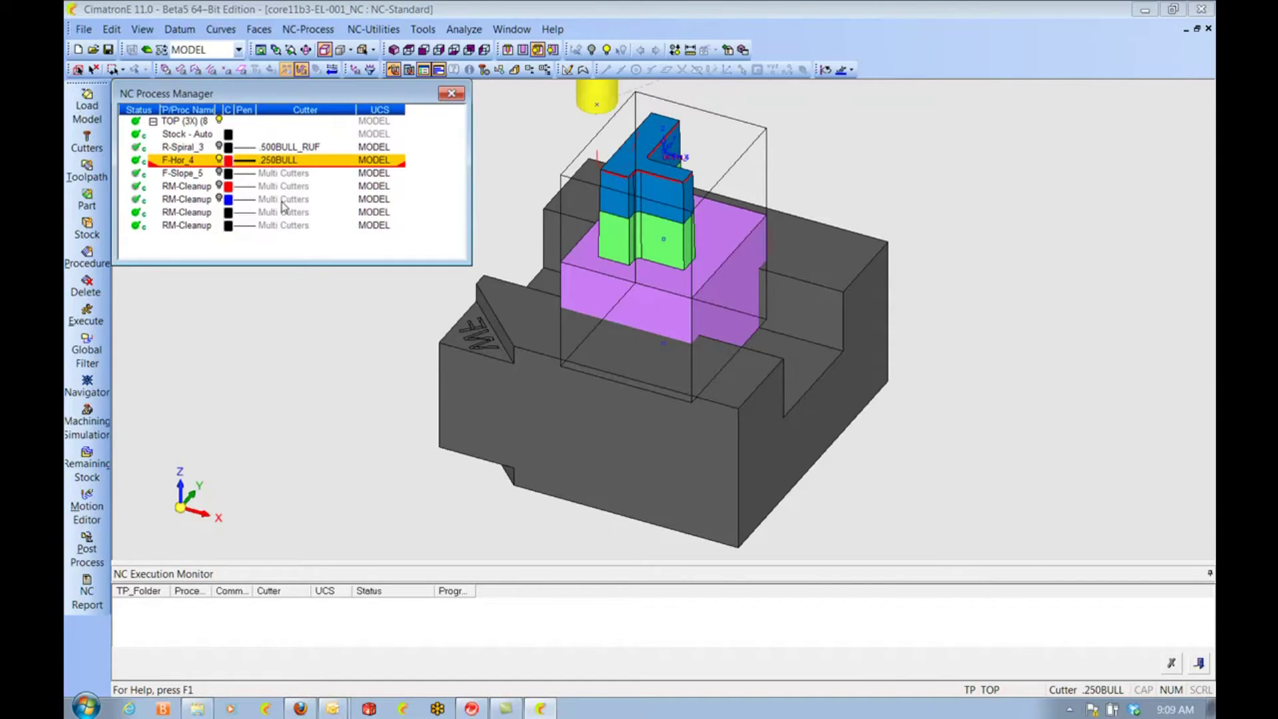
left_click(387, 339)
key("ctrl+w")
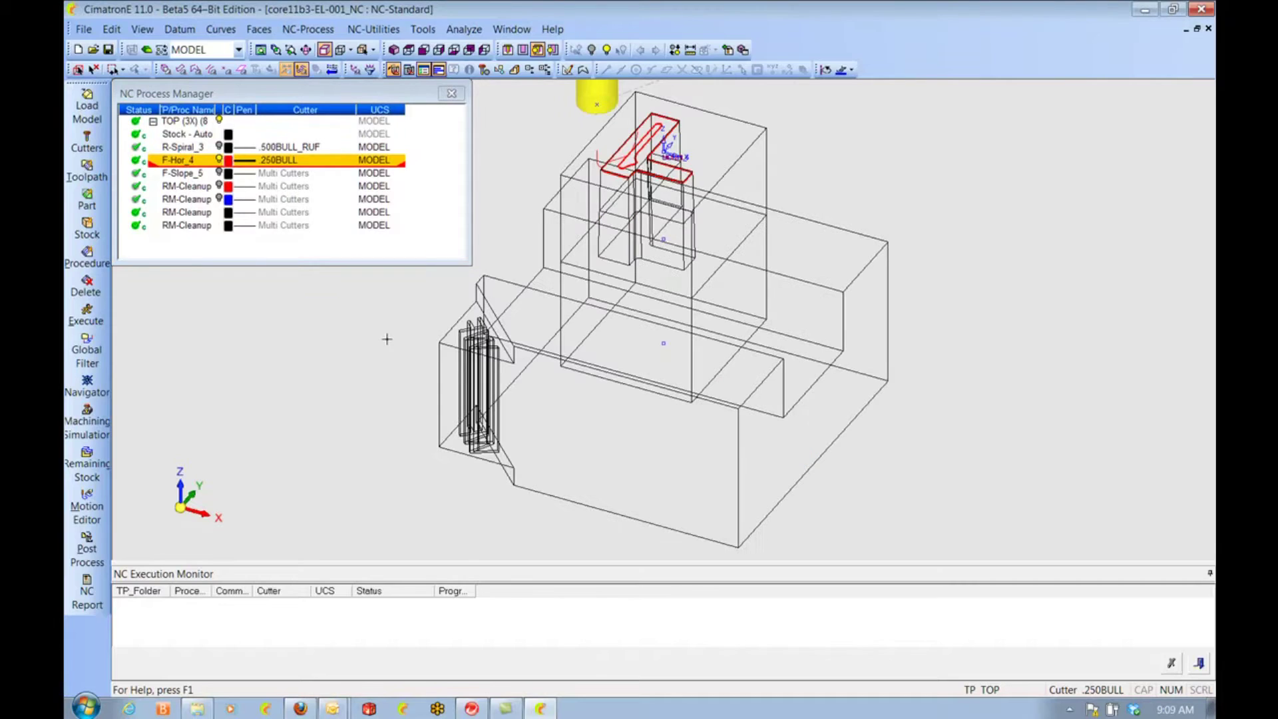
key("ctrl+w")
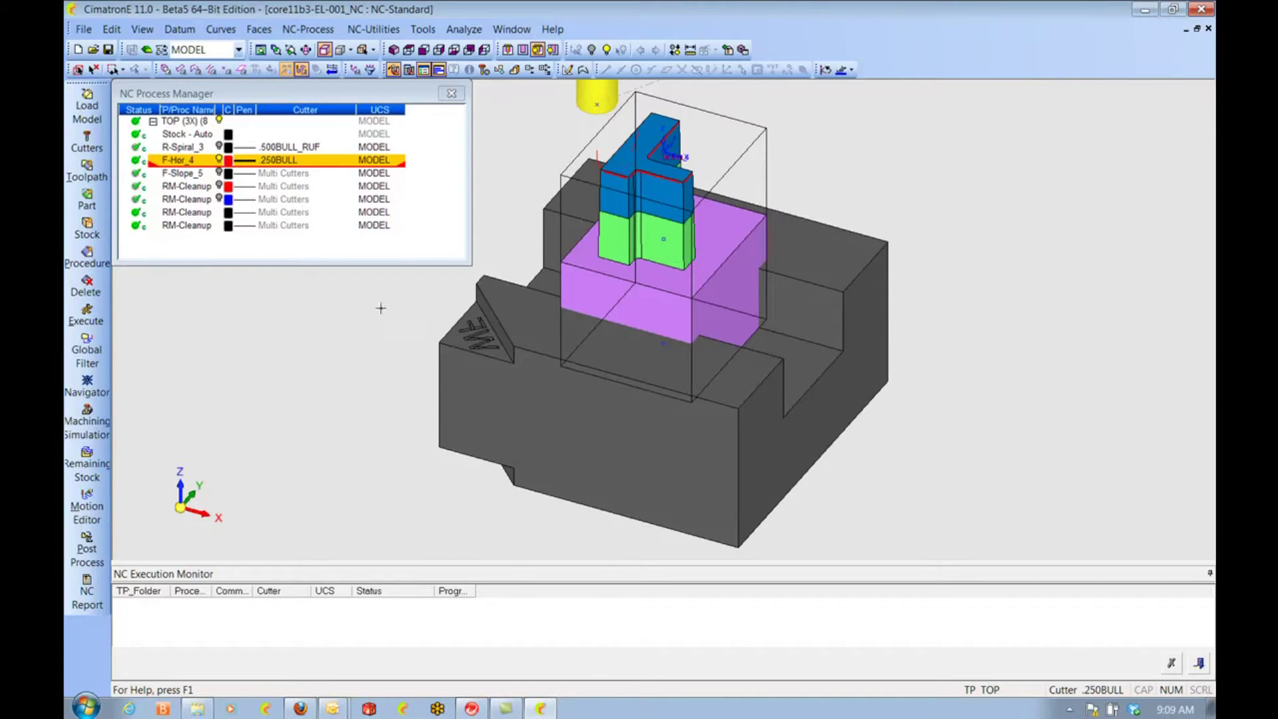
Hide the F-Hor_4 toolpath and show the F-Slope_5 toolpath with the red and blue RM-Cleanup toolpaths
left_click(219, 161)
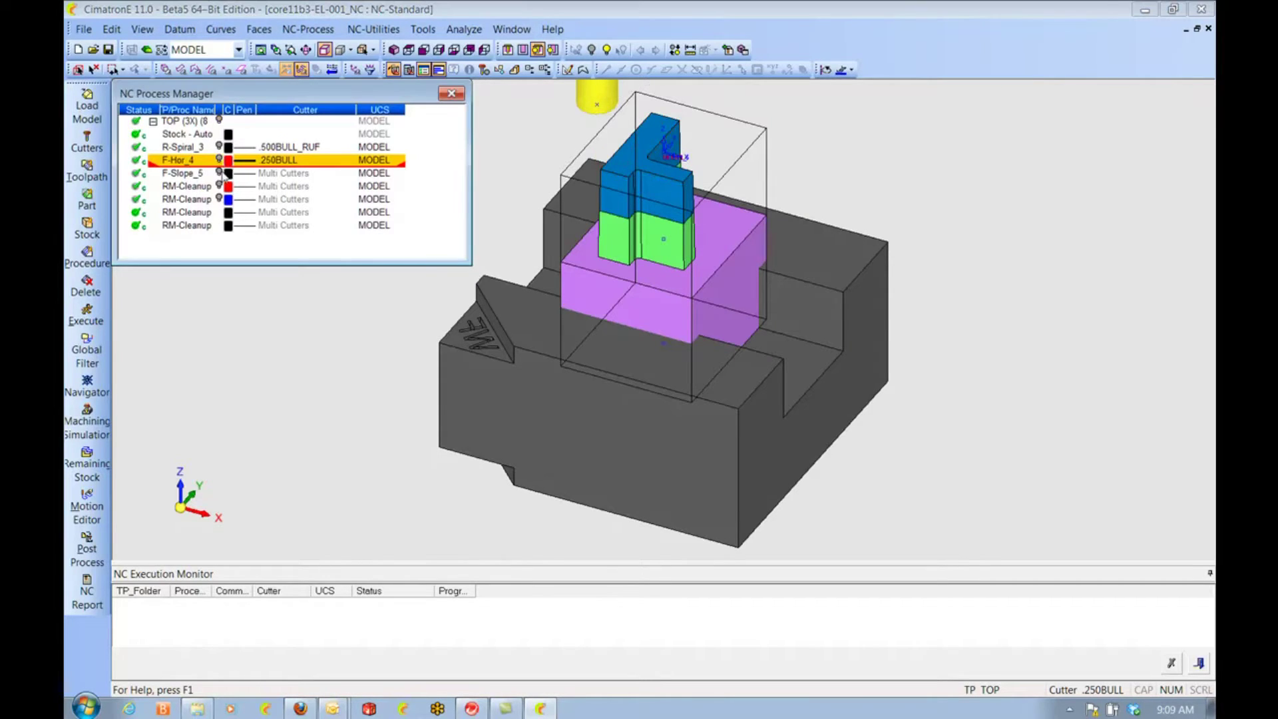
left_click(224, 175)
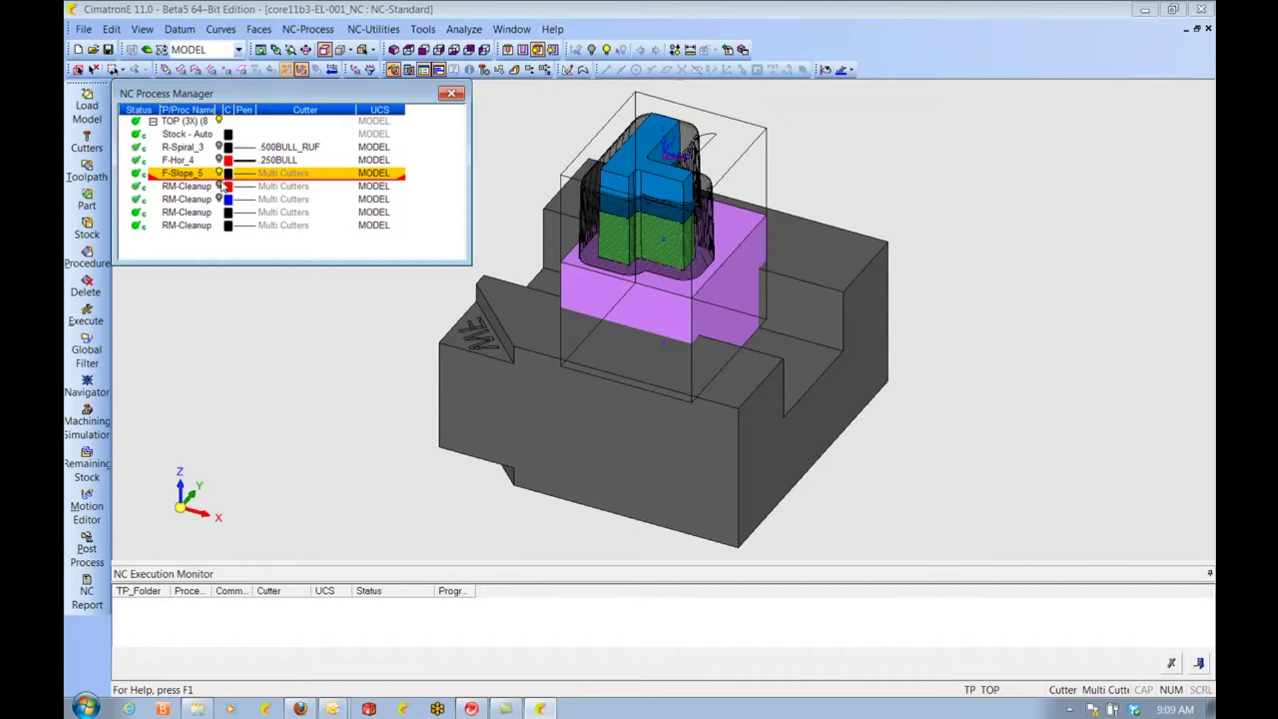
left_click(220, 186)
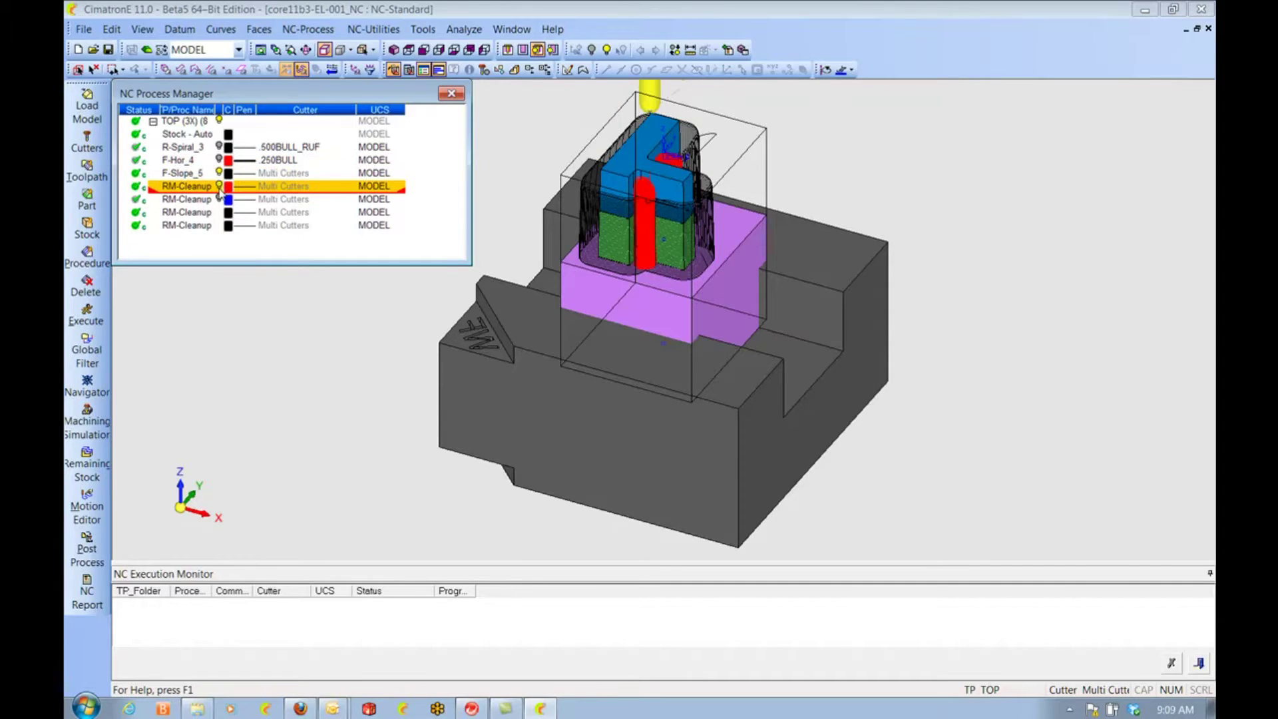
left_click(219, 198)
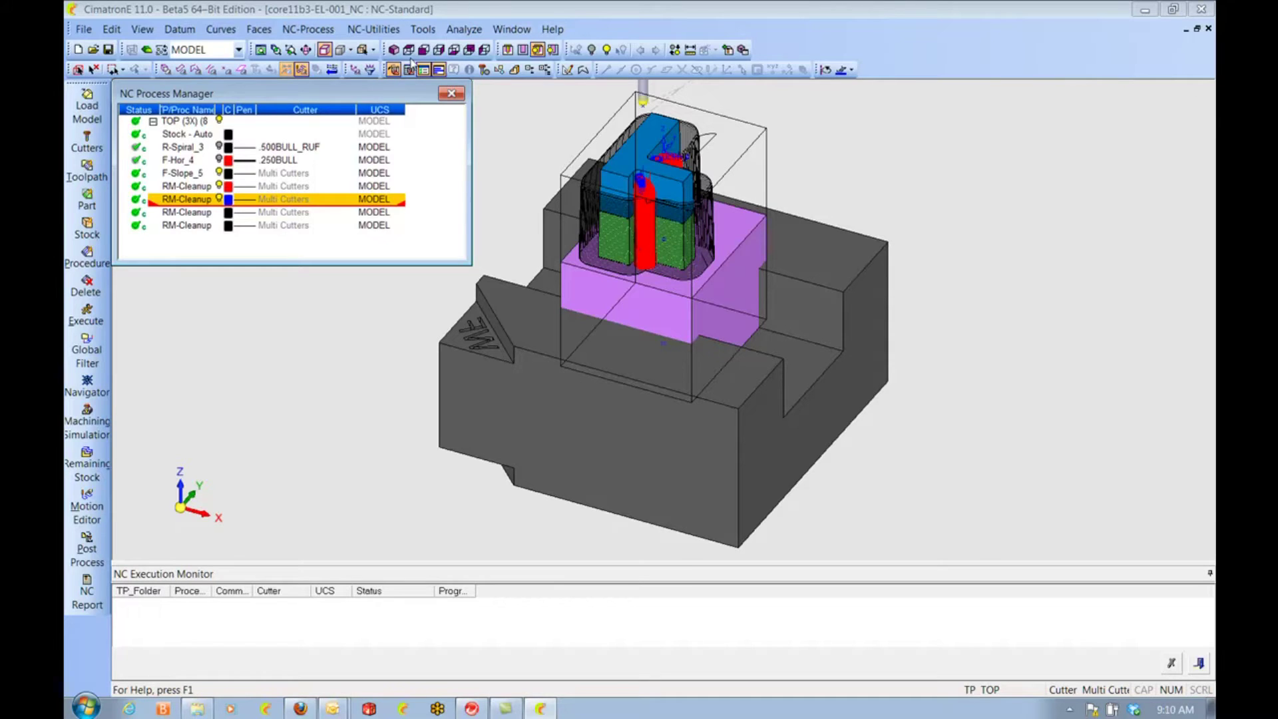
Examine the displayed toolpaths on the electrode from the front with the cutter and holder hidden
left_click(399, 449)
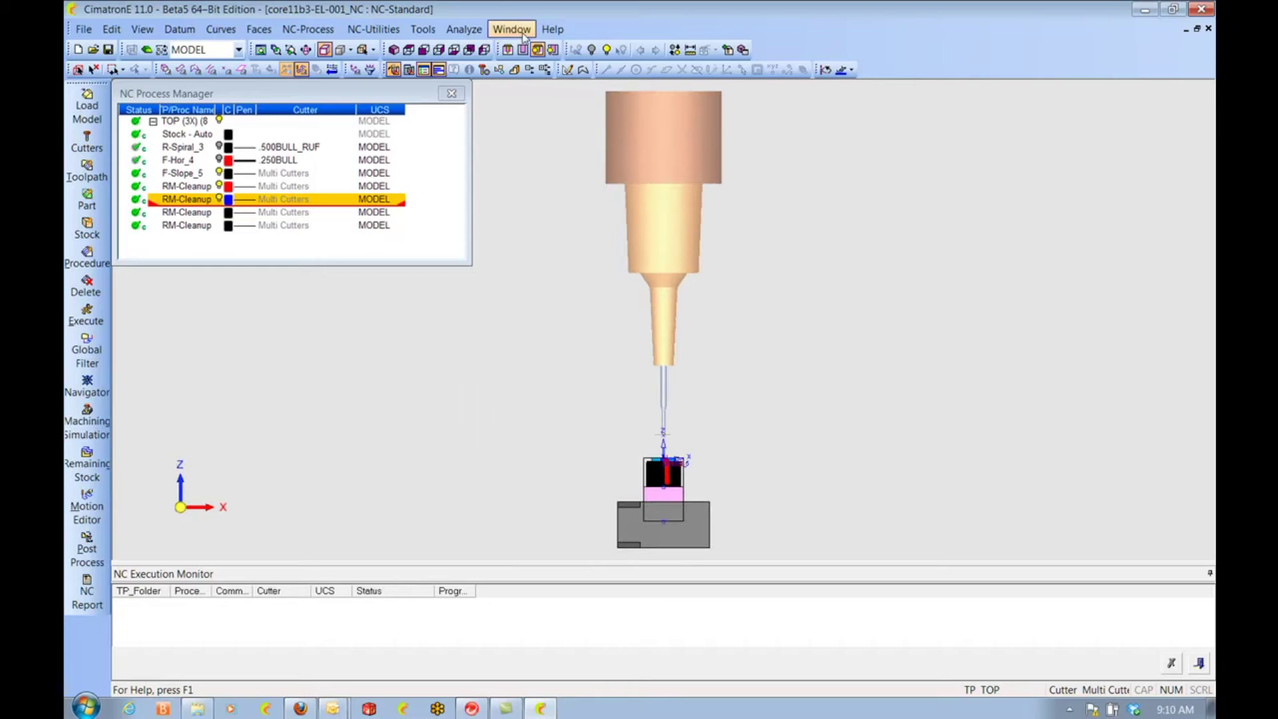
left_click(484, 69)
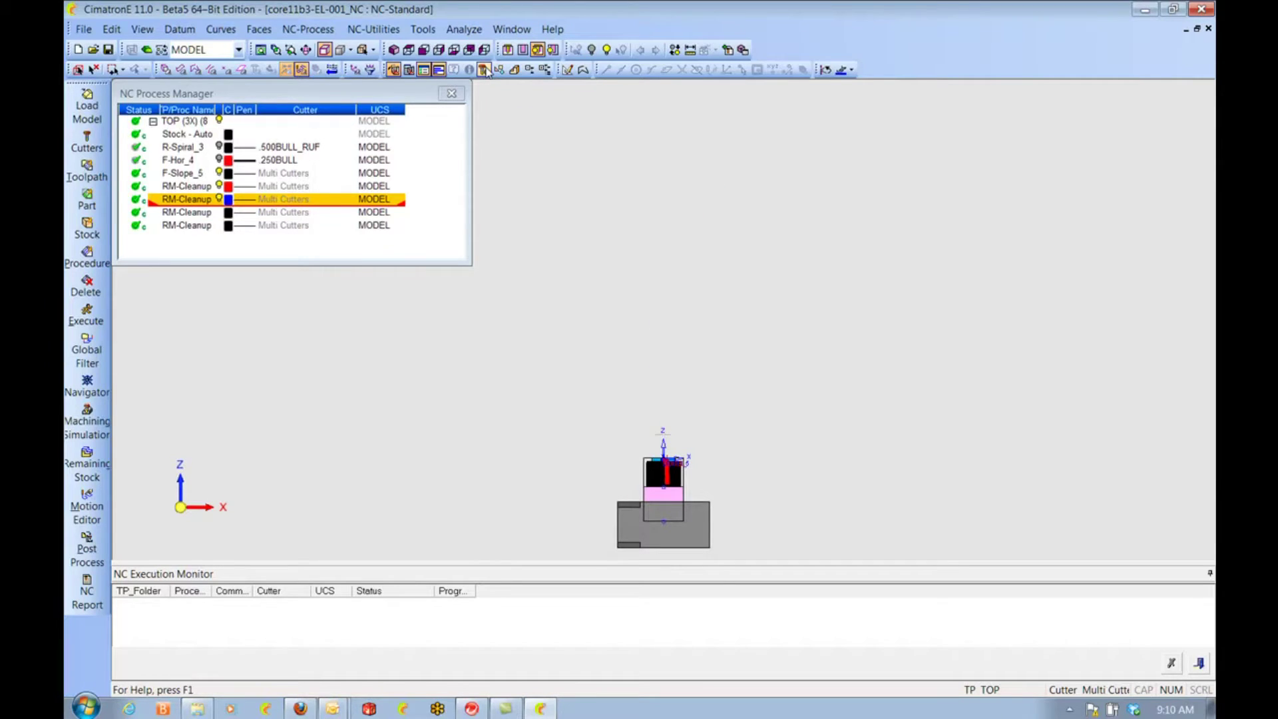
middle_click_drag(953, 382, 964, 266, "ctrl")
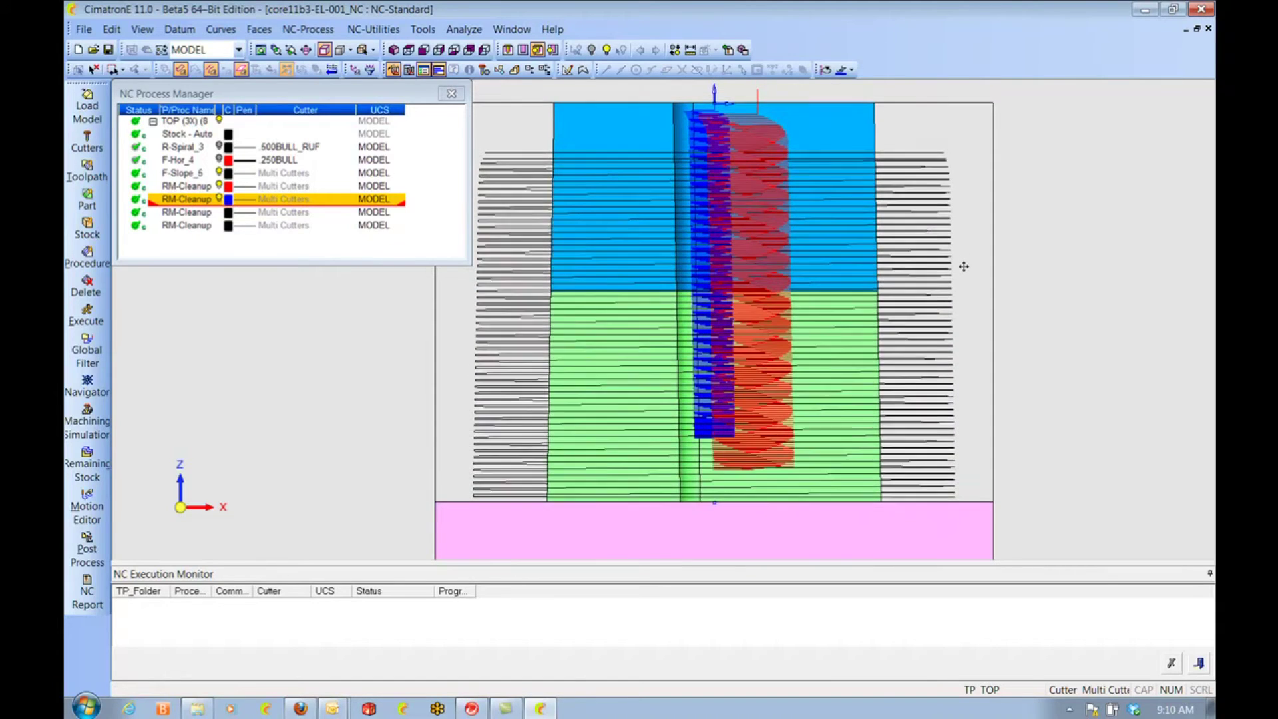
Check the F-Slope_5 toolpath with its cutter in the Navigator, exit it and examine the displayed toolpaths on the electrode
right_click(187, 174)
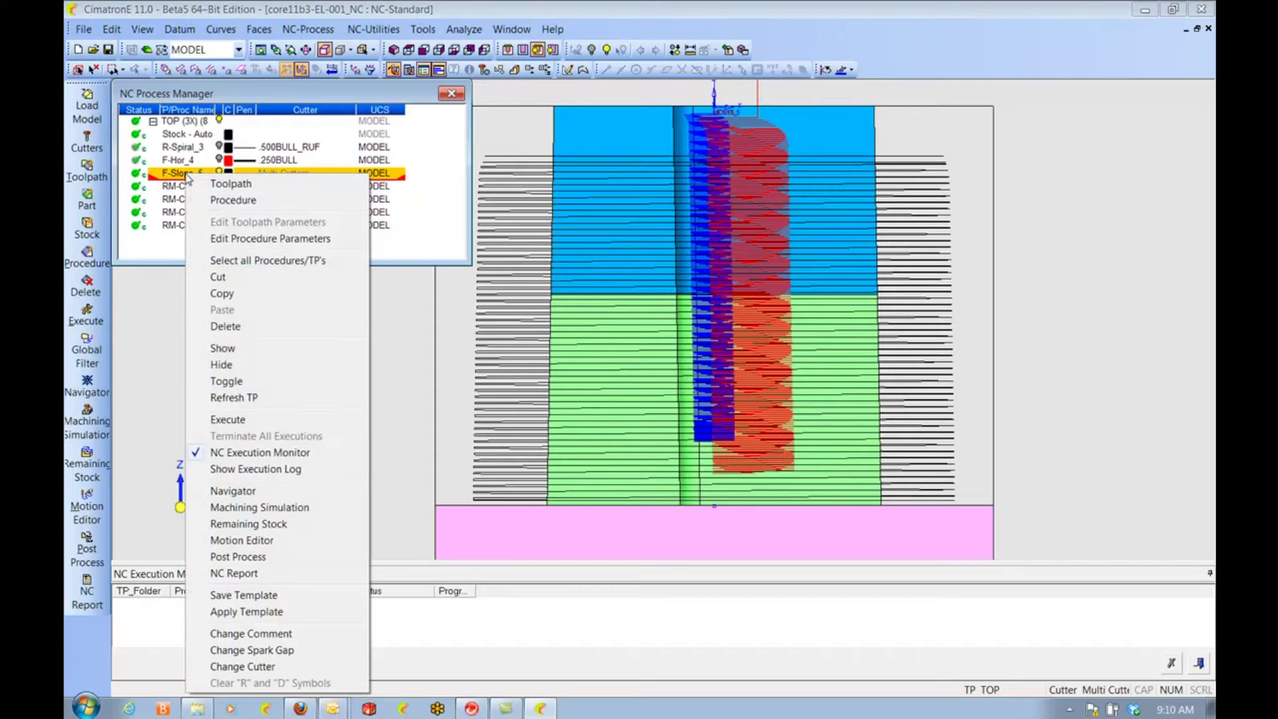
left_click(252, 491)
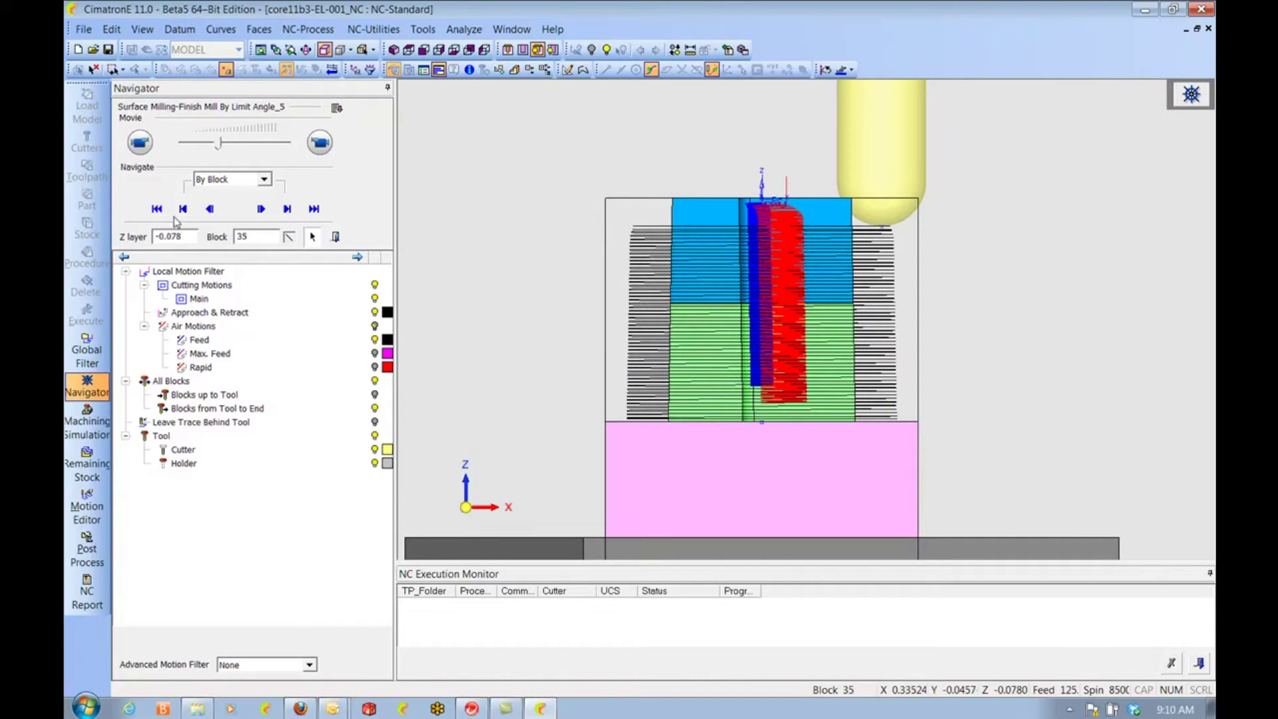
left_click(336, 236)
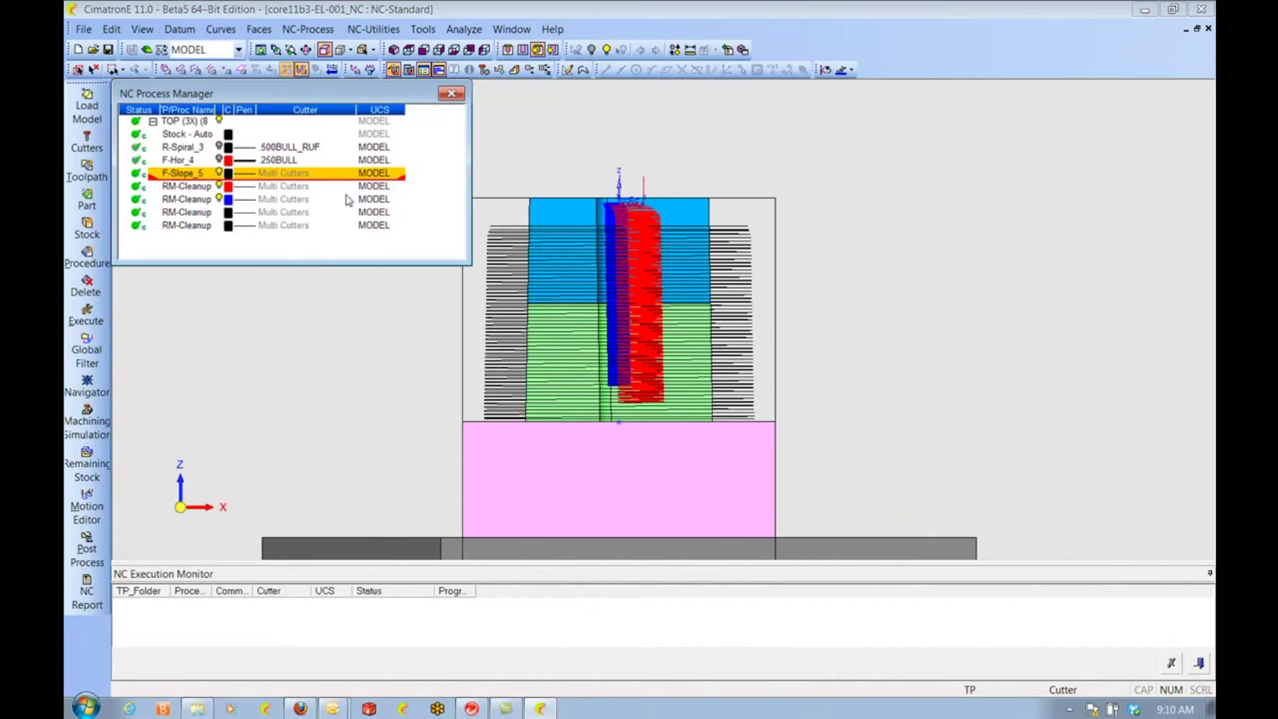
middle_click_drag(844, 273, 889, 278)
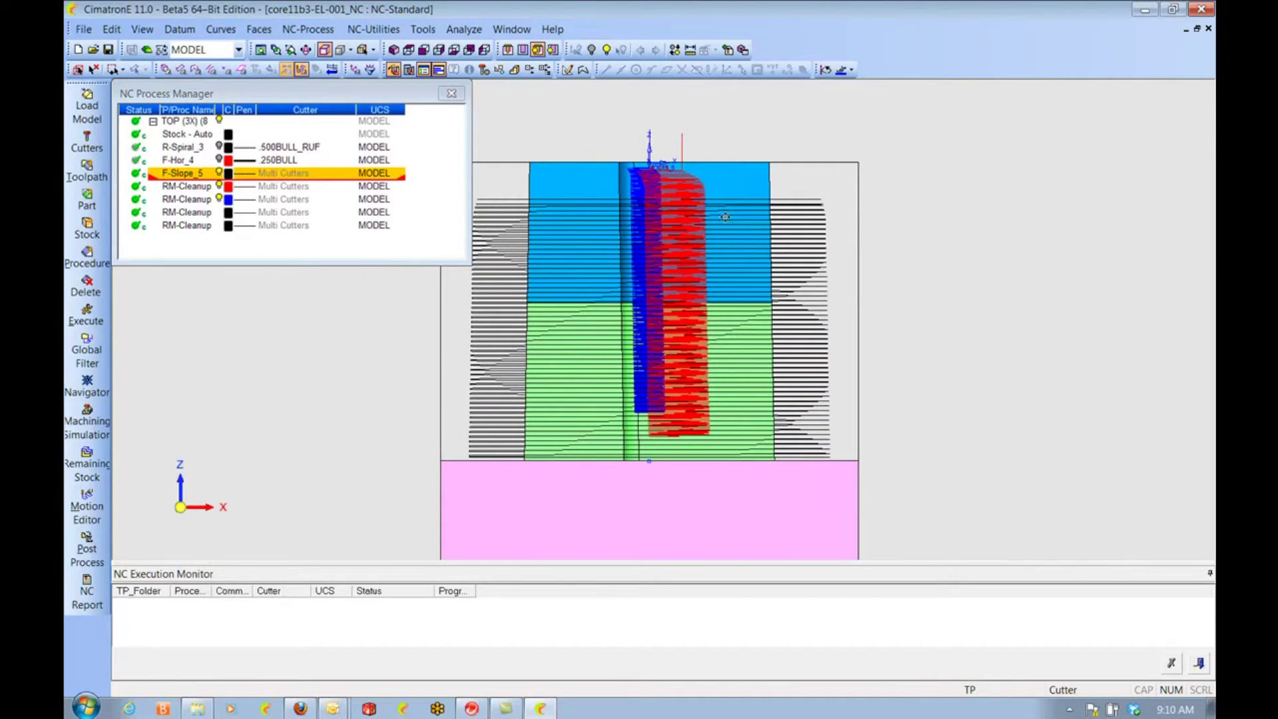
middle_click_drag(724, 217, 684, 204)
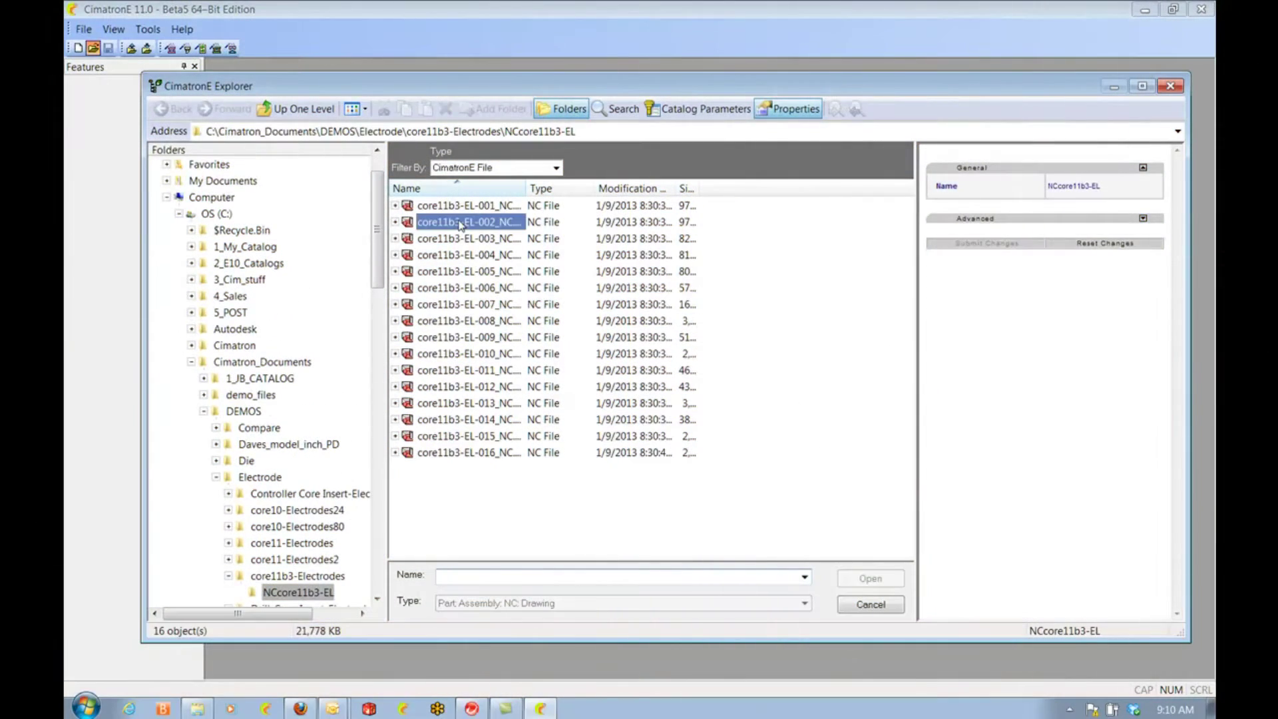
Open the core11b3-EL-003_NC.elt file from the NCcore11b3-EL folder
left_click(448, 222)
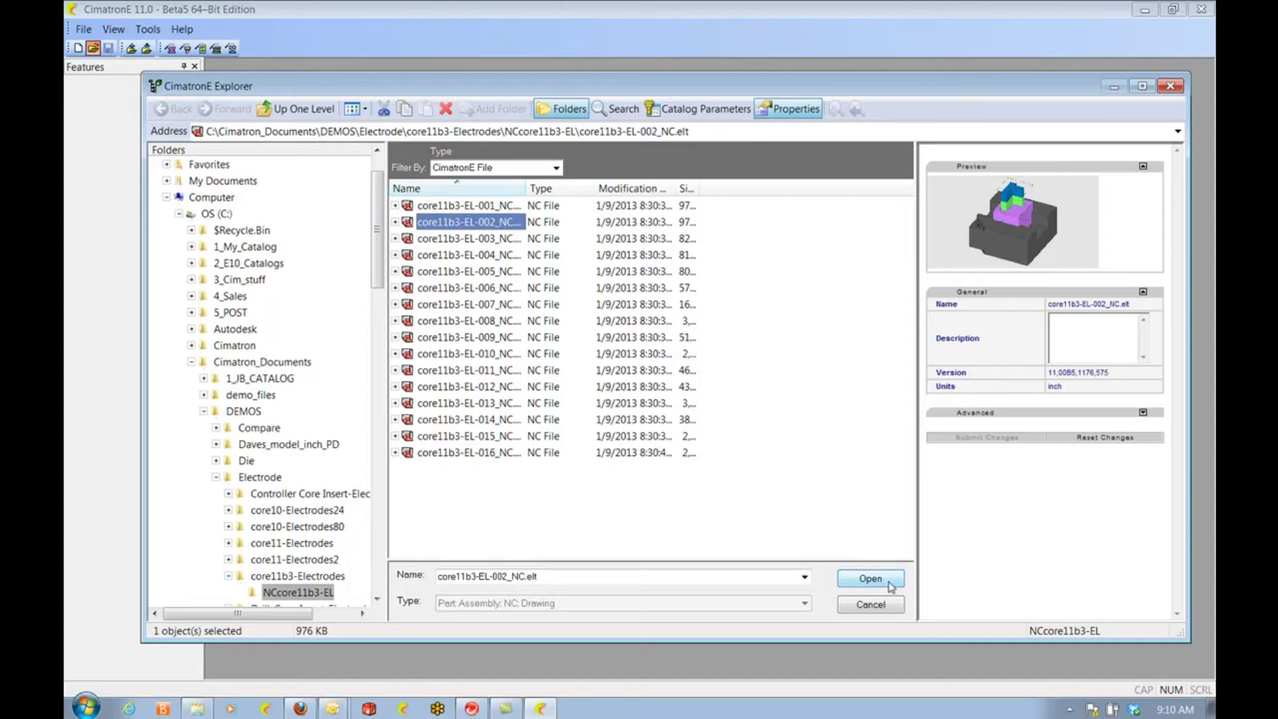
left_click(483, 239)
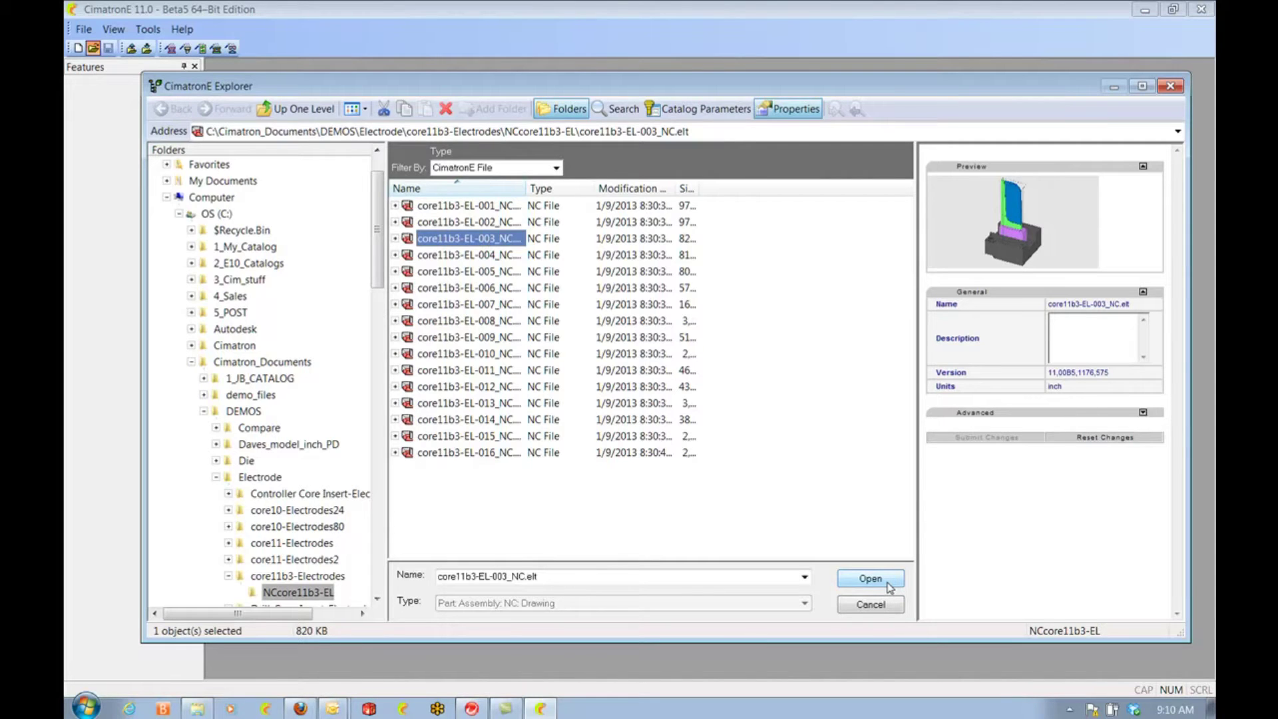
left_click(888, 583)
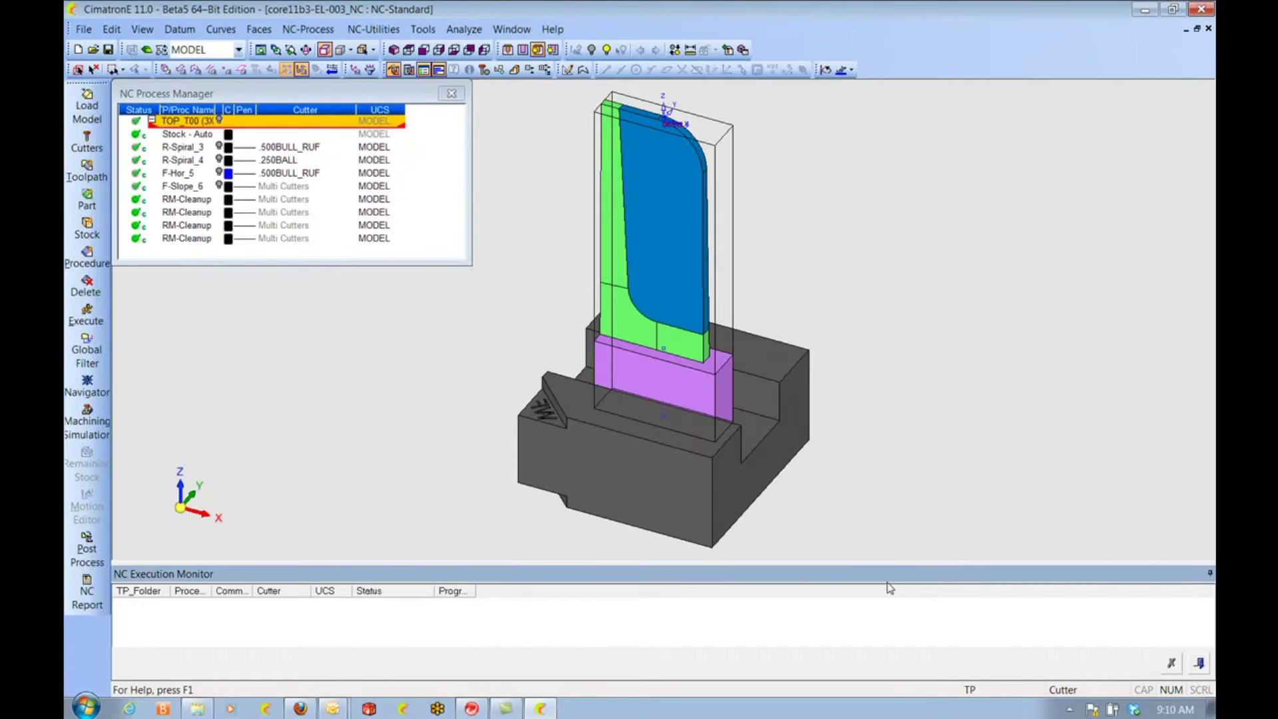
Review the R-Spiral_3 and R-Spiral_4 toolpaths one at a time, hiding each again after viewing it
left_click(217, 151)
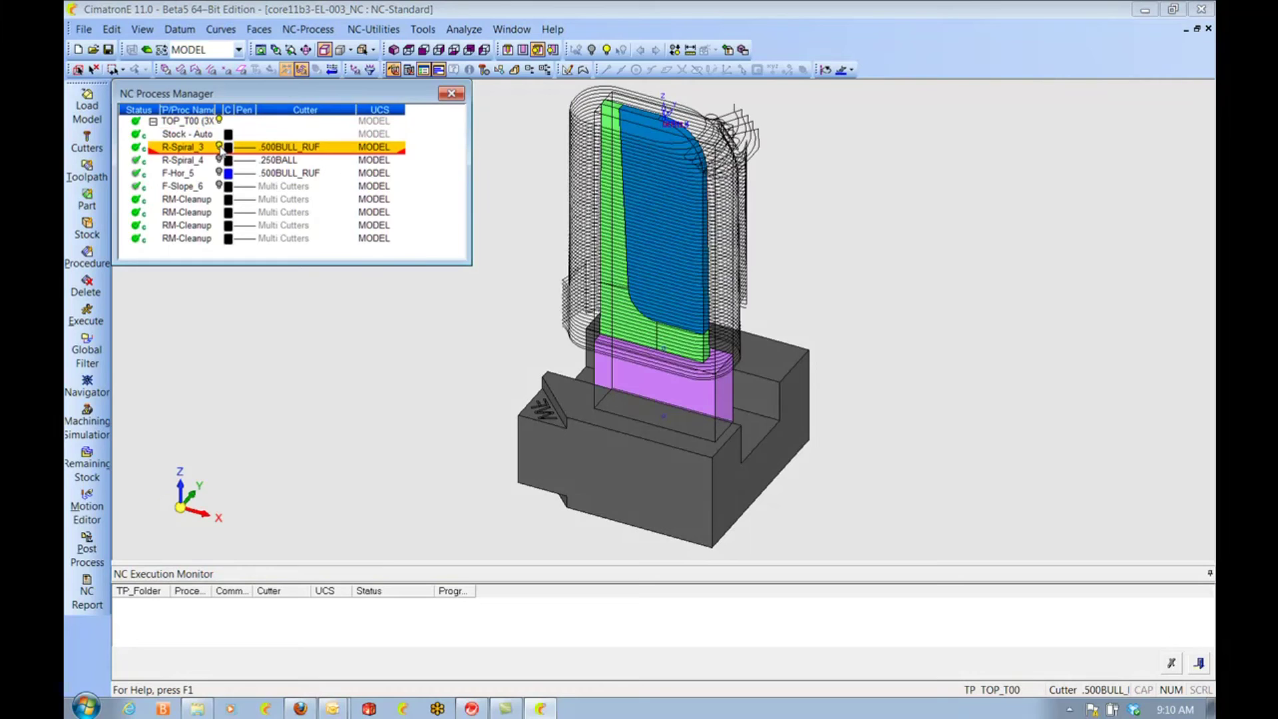
left_click(219, 148)
left_click(220, 161)
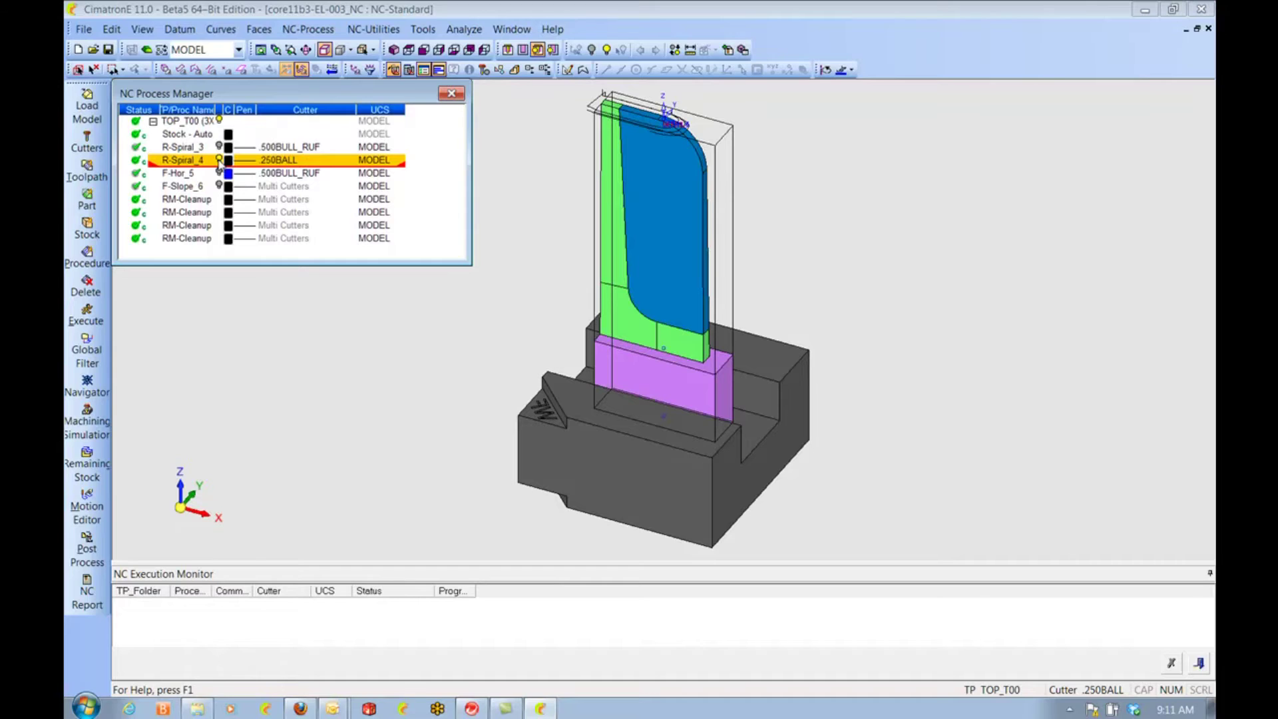
left_click(220, 161)
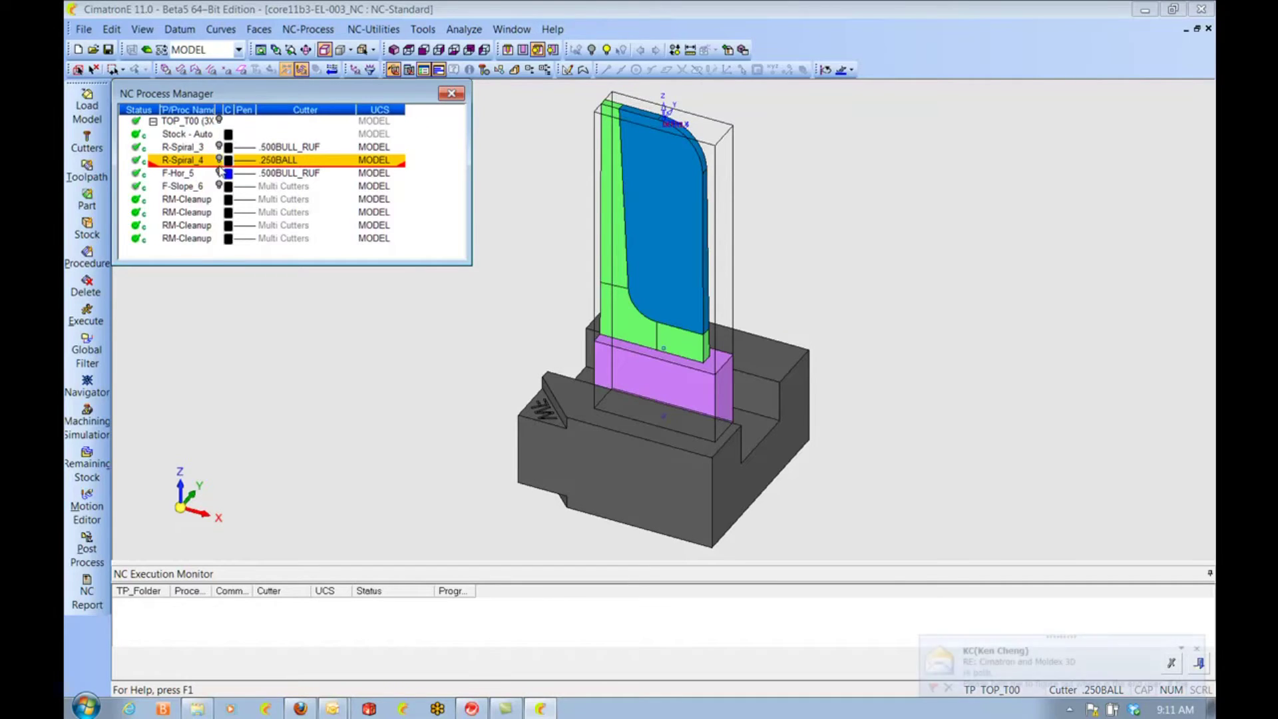
Delete the R-Spiral_4 procedure from the core11b3-EL-003_NC process list
right_click(177, 162)
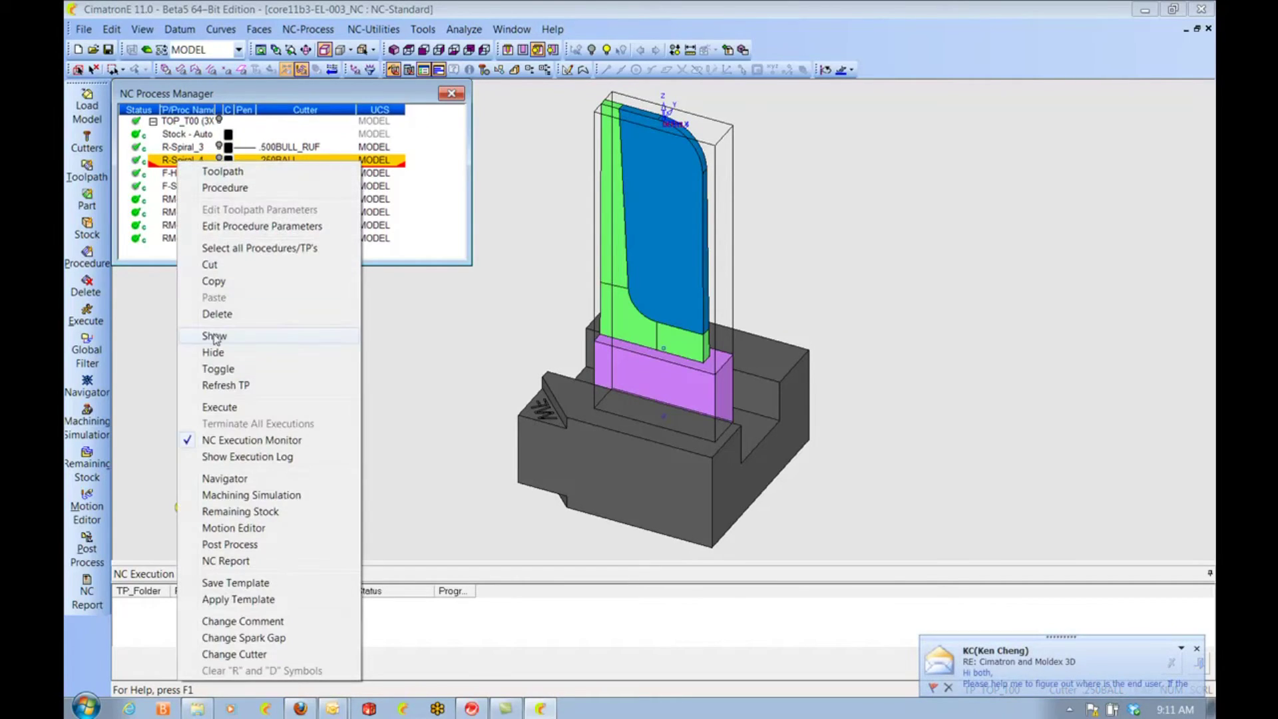
left_click(239, 321)
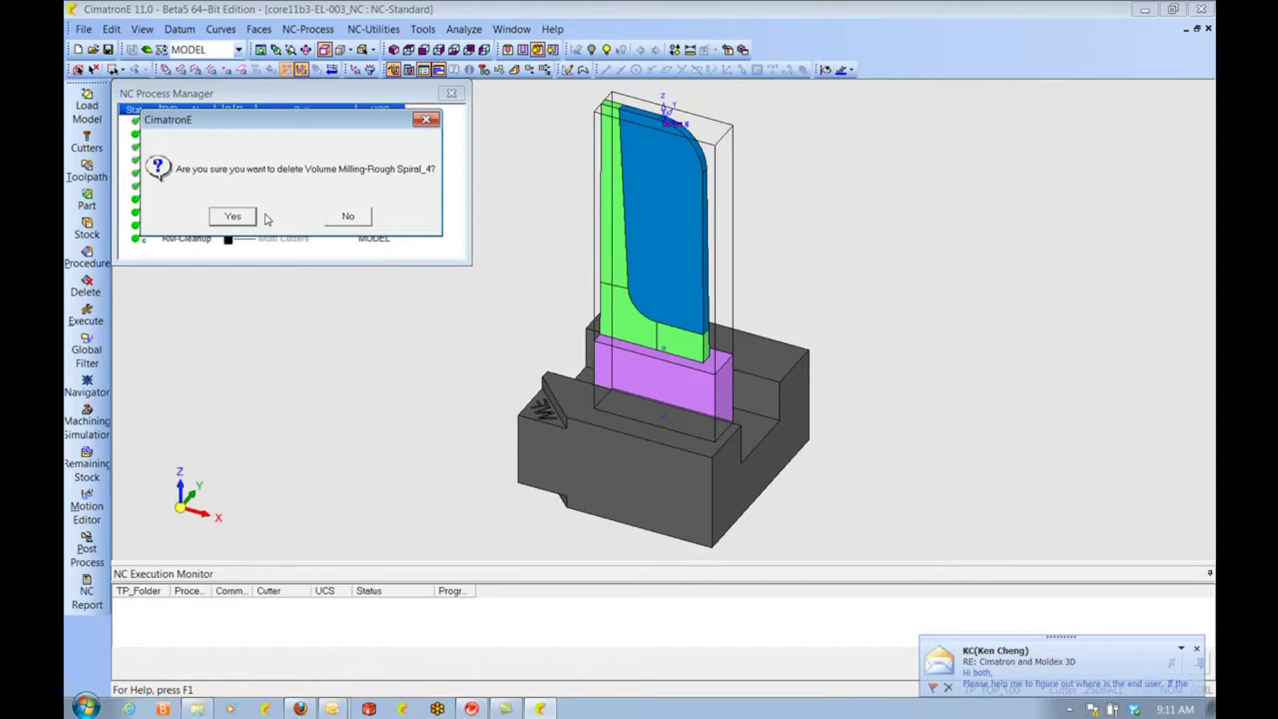
left_click(234, 214)
Check the F-Hor_5 toolpath, then display the F-Slope_6 toolpath and inspect it up close on the electrode
left_click(219, 160)
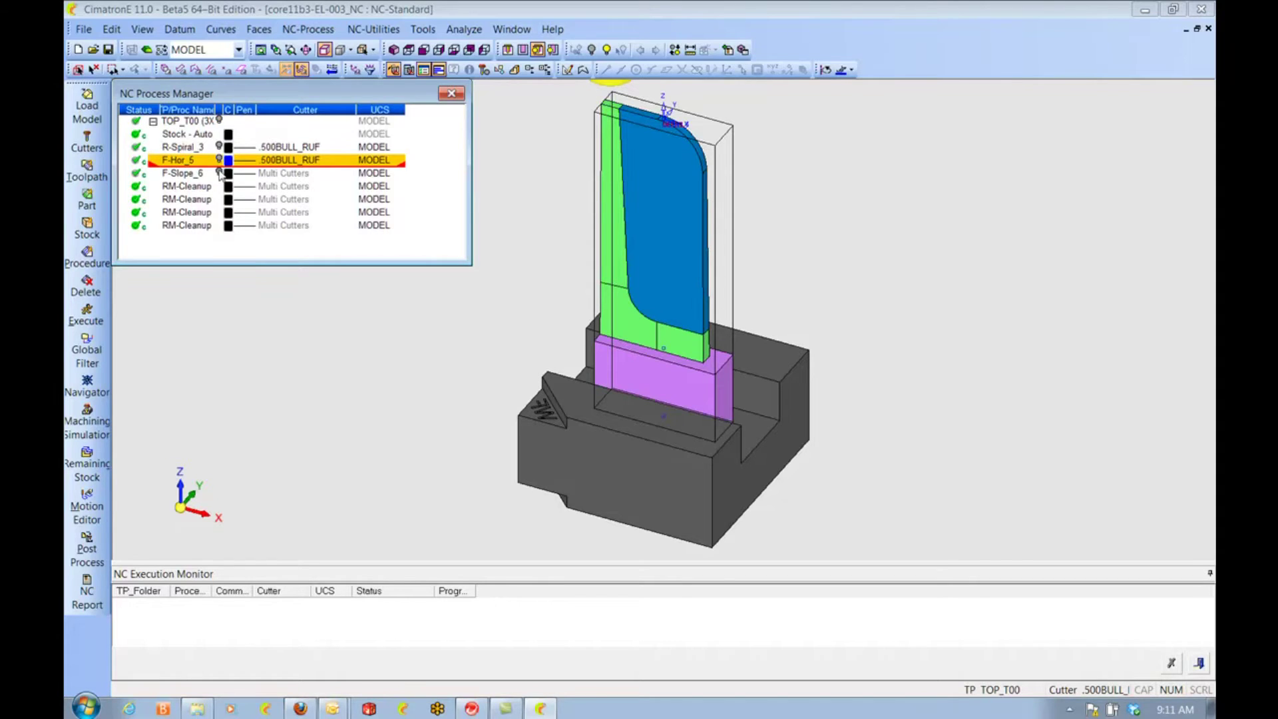
left_click(220, 173)
middle_click_drag(680, 340, 944, 406)
Position the cutter at successively lower points of the F-Slope_6 toolpath in the Navigator to check its passes, then exit the Navigator
right_click(188, 175)
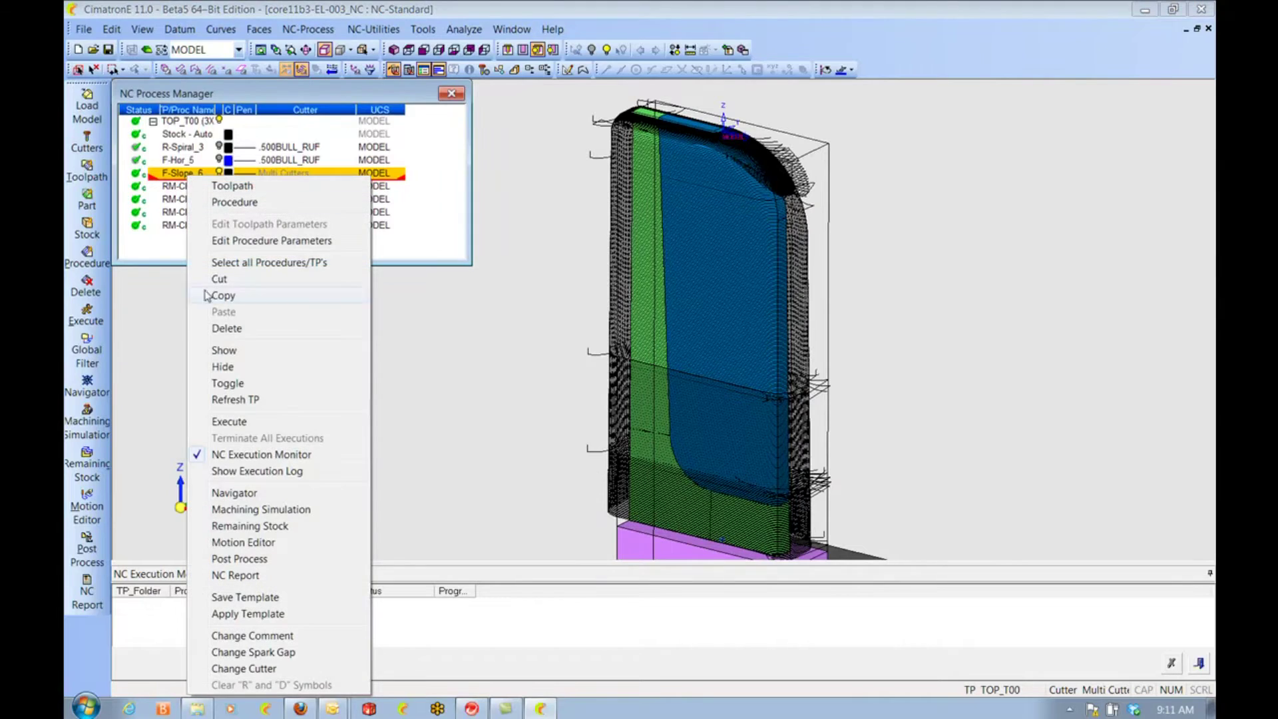
left_click(234, 493)
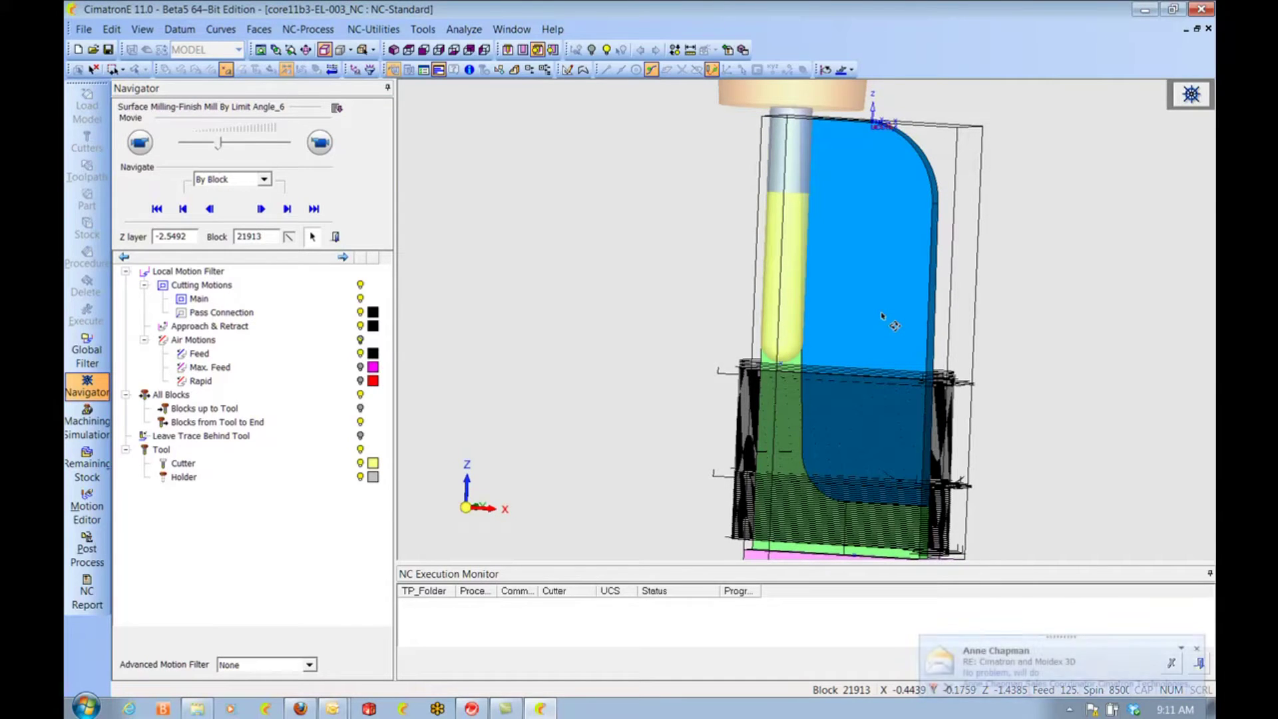
left_click(794, 471)
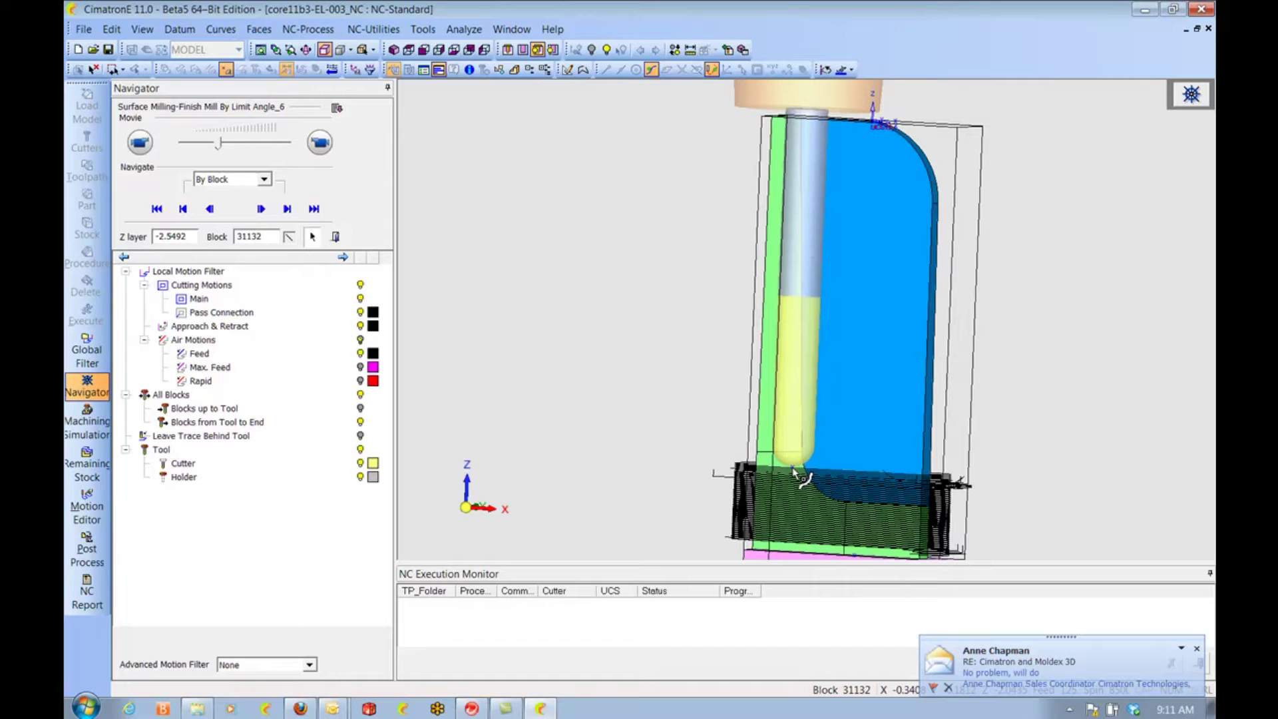
left_click(795, 542)
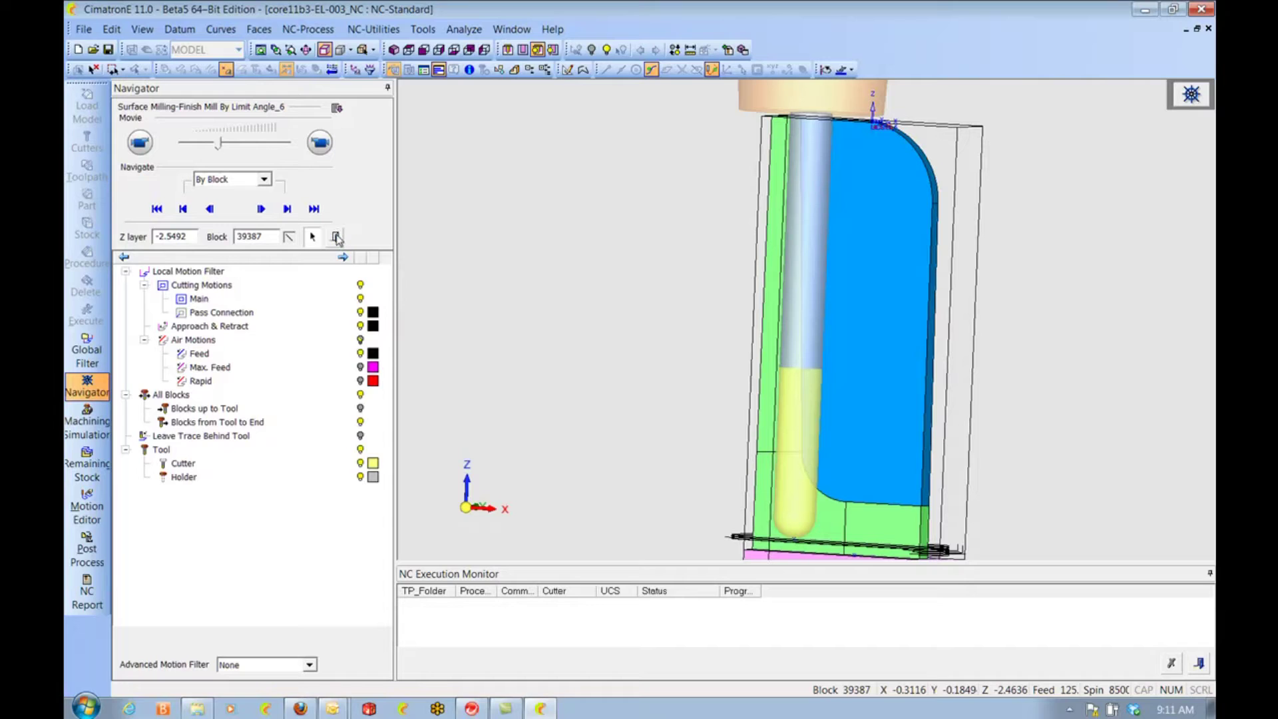
left_click(336, 237)
Close core11b3-EL-003_NC without saving the changes
middle_click_drag(519, 441, 619, 439)
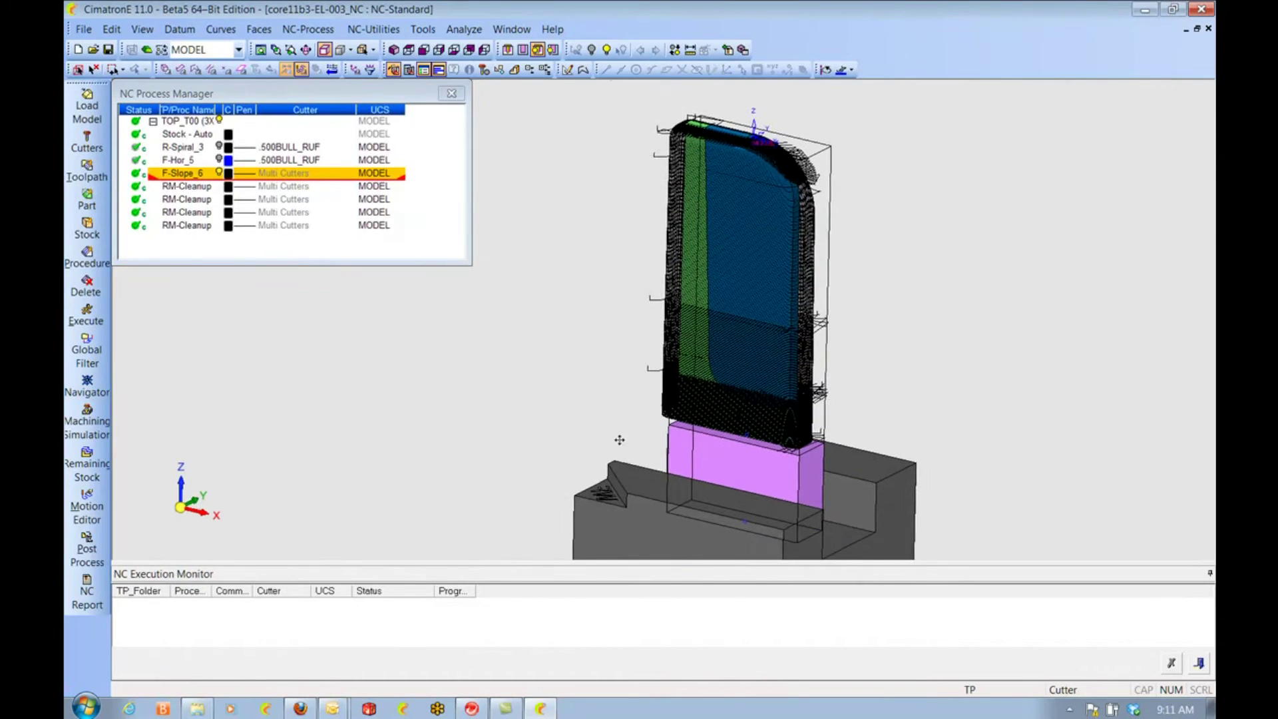
left_click(1208, 29)
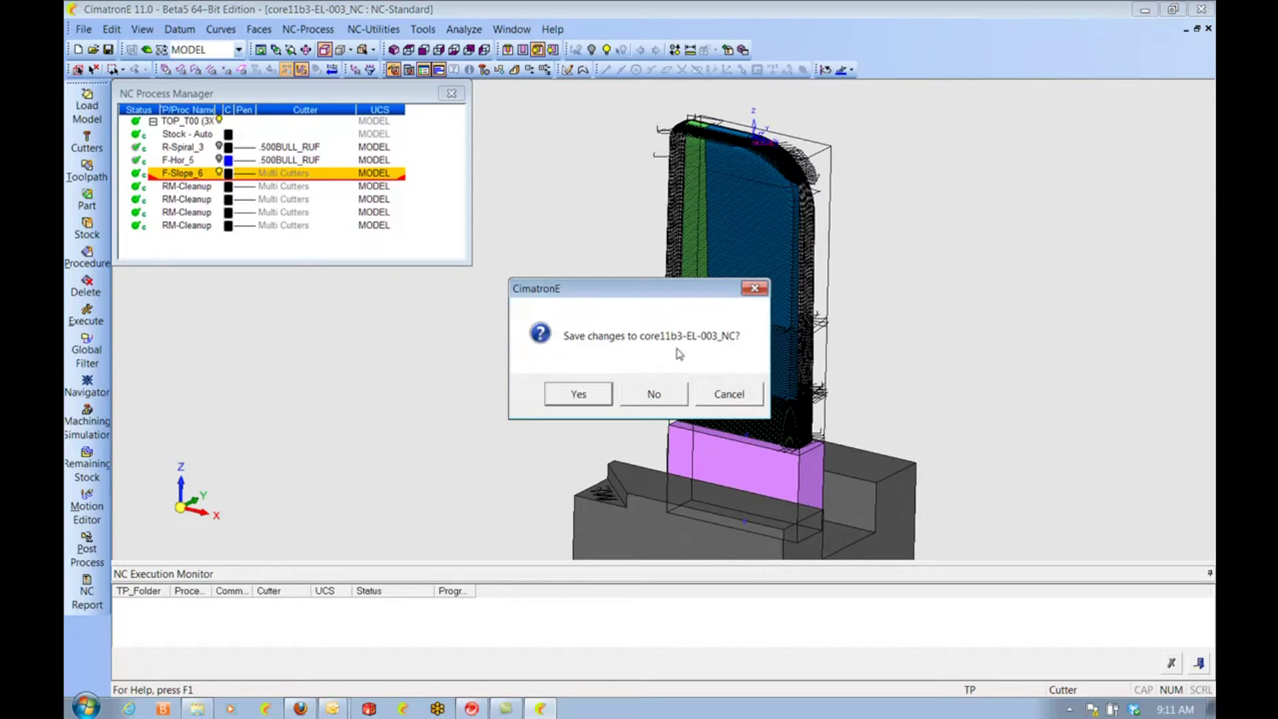
left_click(675, 394)
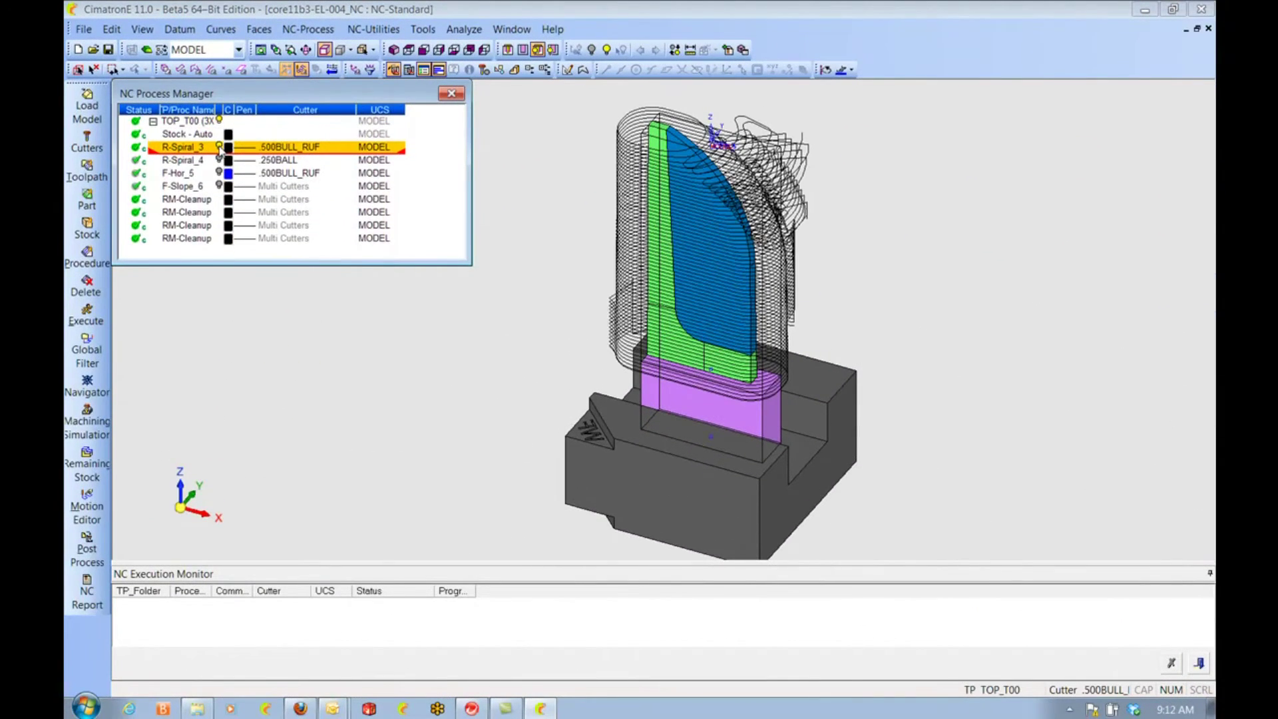
Hide R-Spiral_3 in core11b3-EL-004_NC, check the R-Spiral_4 toolpath and delete the R-Spiral_4 procedure
left_click(220, 148)
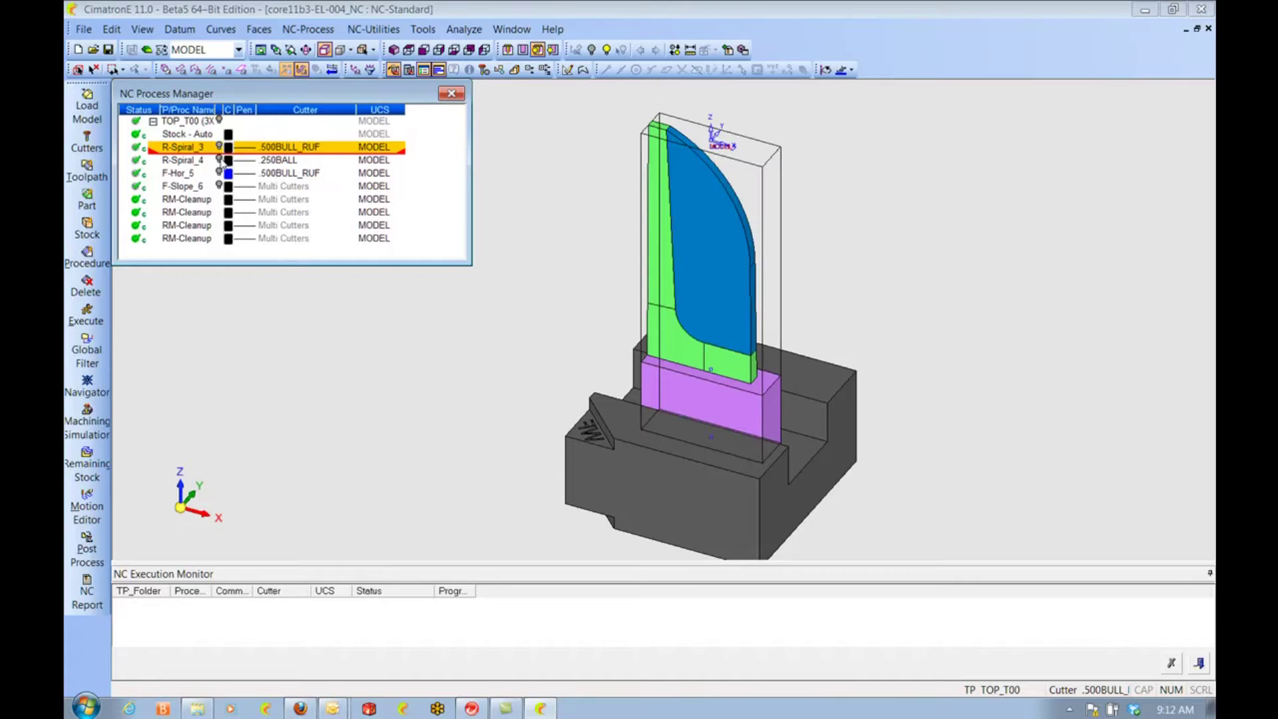
left_click(220, 161)
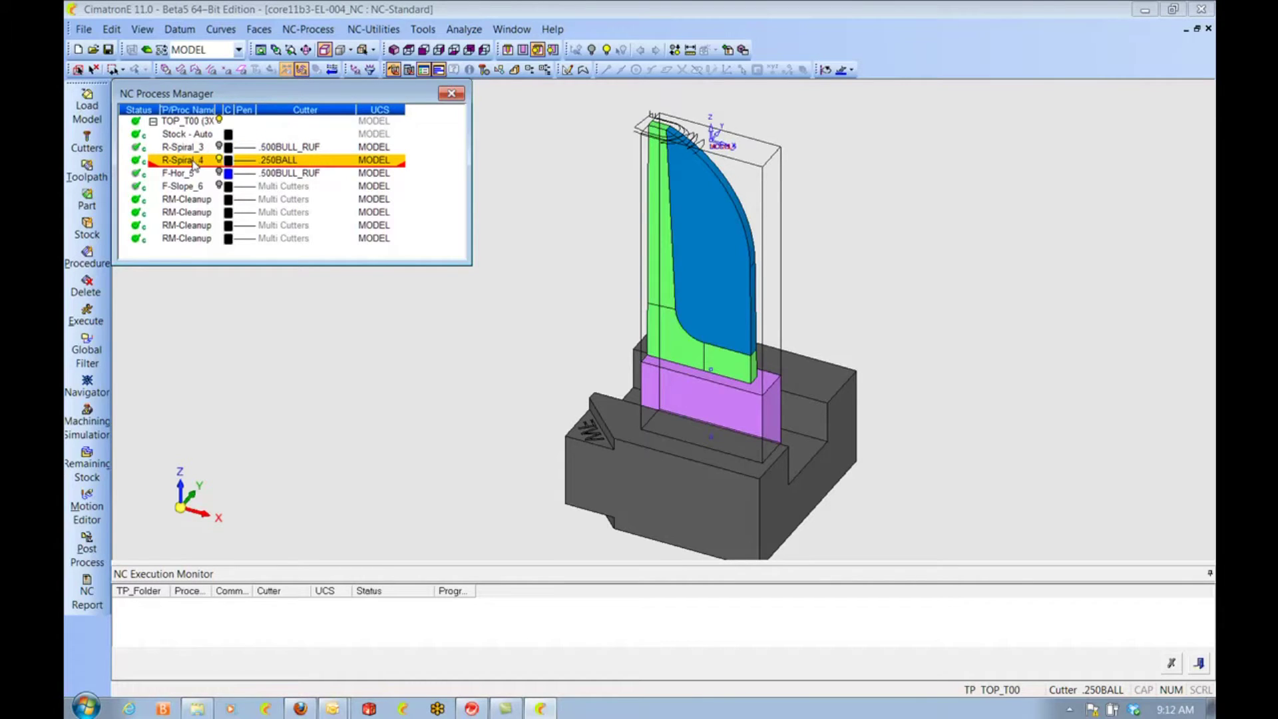
right_click(193, 163)
left_click(231, 313)
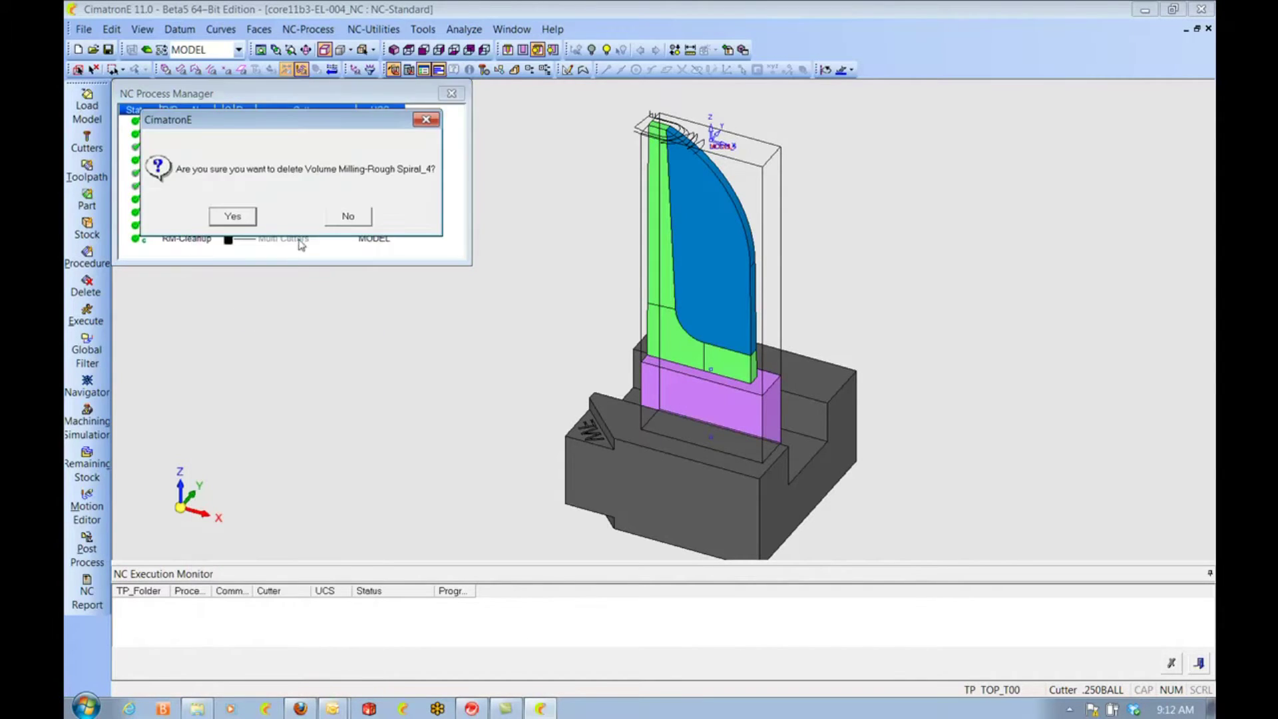
left_click(233, 217)
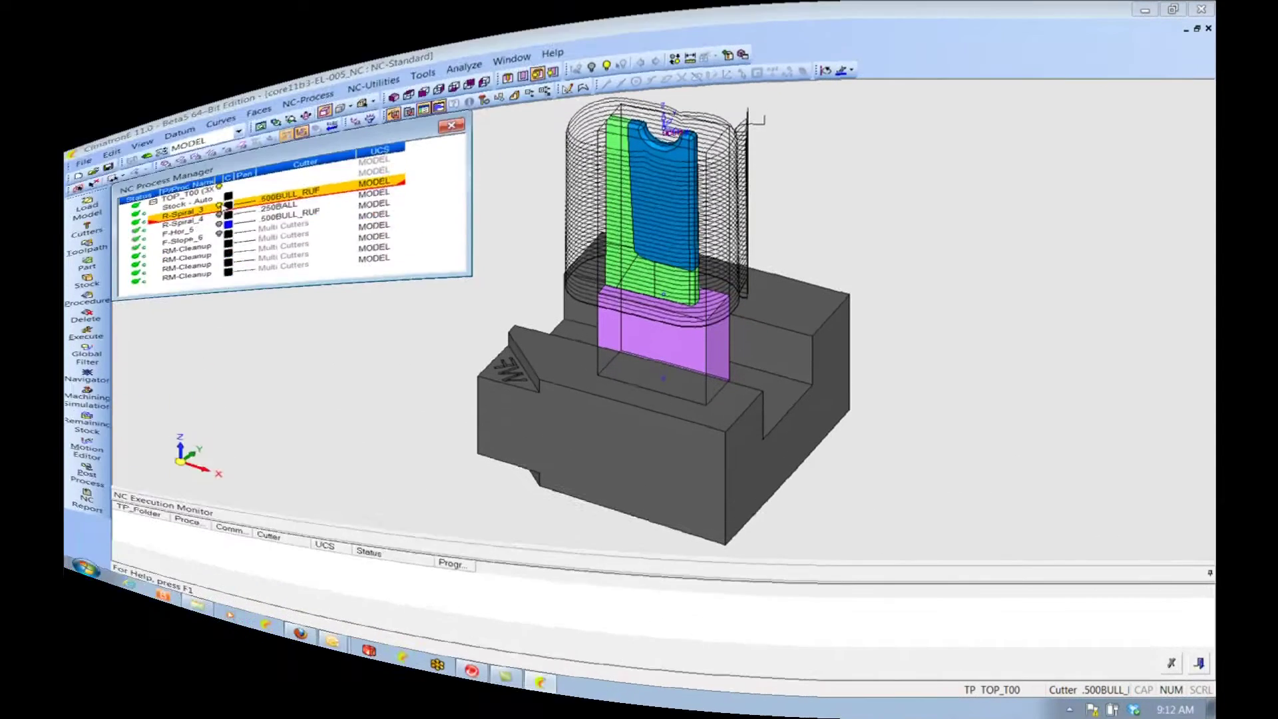
Hide R-Spiral_3 in core11b3-EL-005_NC, examine the R-Spiral_4 toolpath around the electrode's notch, and switch the display to F-Hor_5
left_click(218, 146)
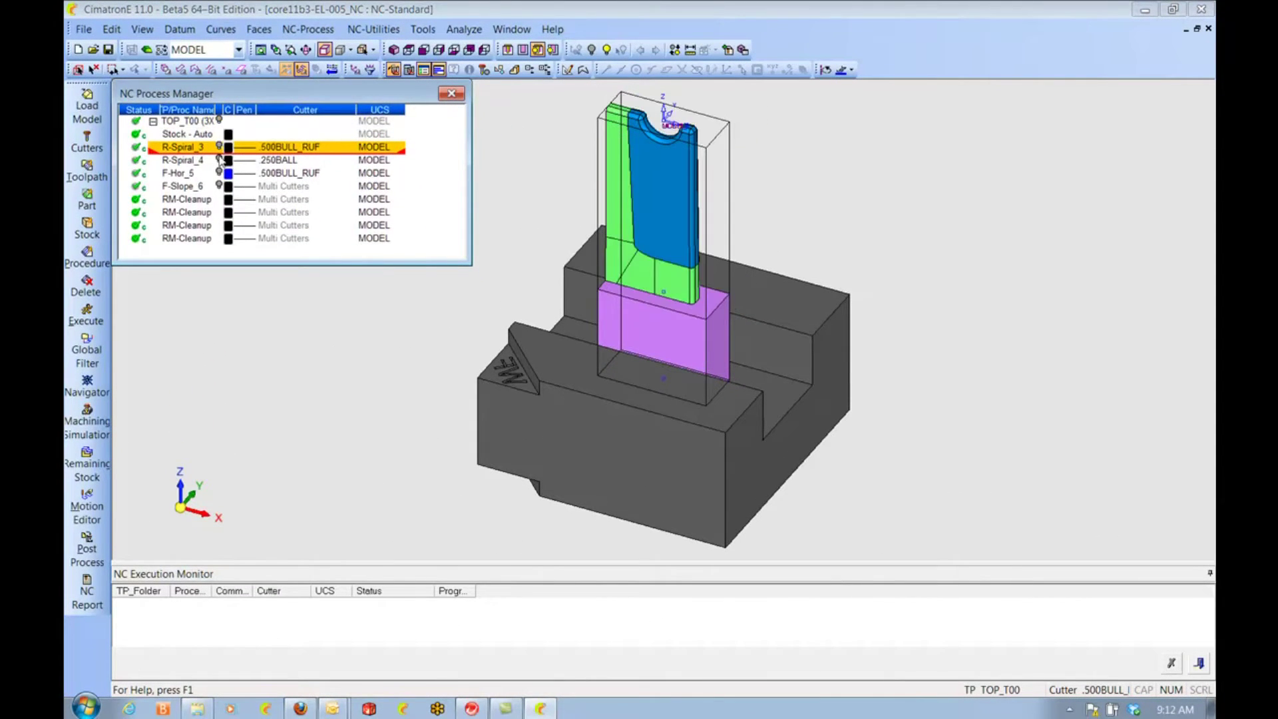
left_click(219, 160)
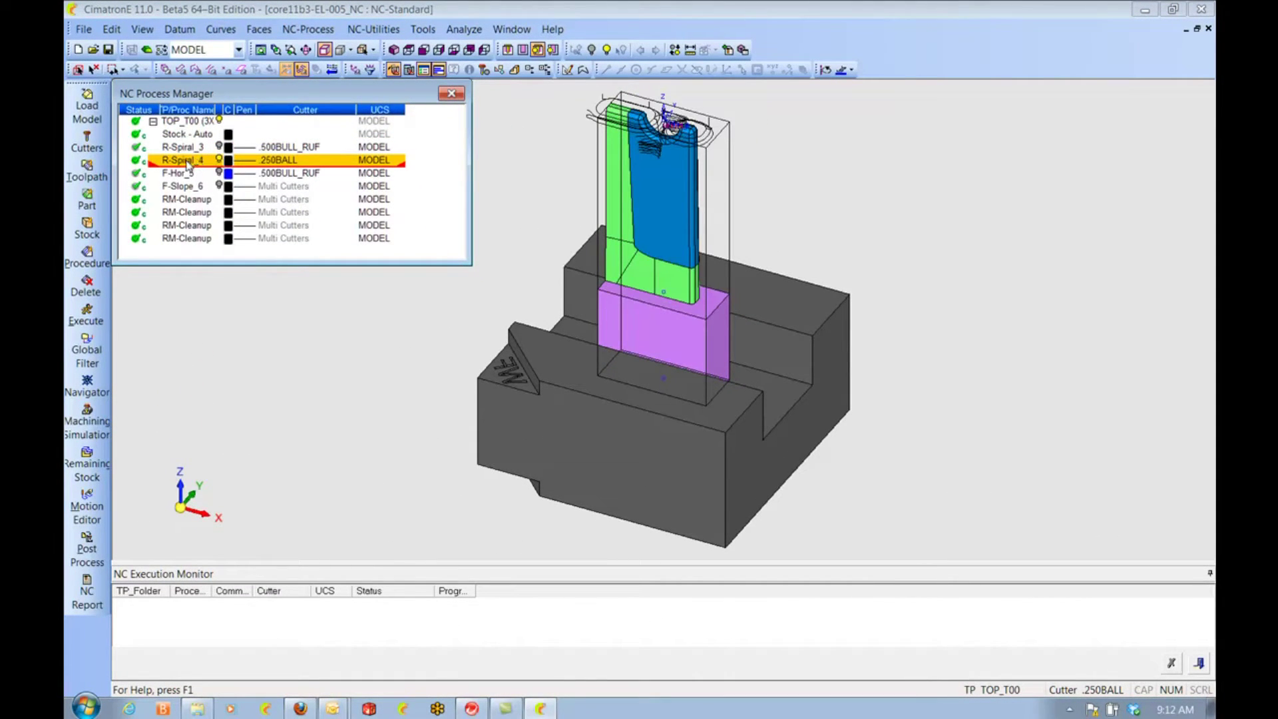
scroll(711, 219, "up", 5)
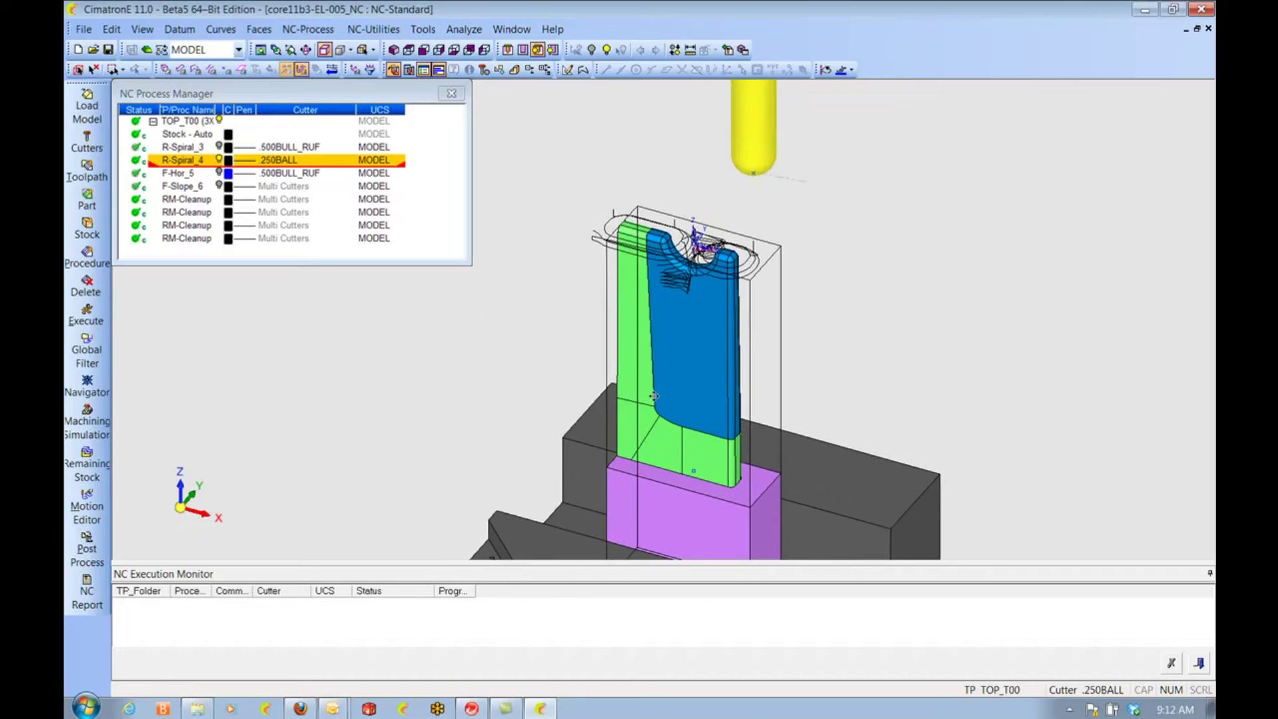
middle_click_drag(710, 220, 731, 285)
scroll(730, 285, "down", 4)
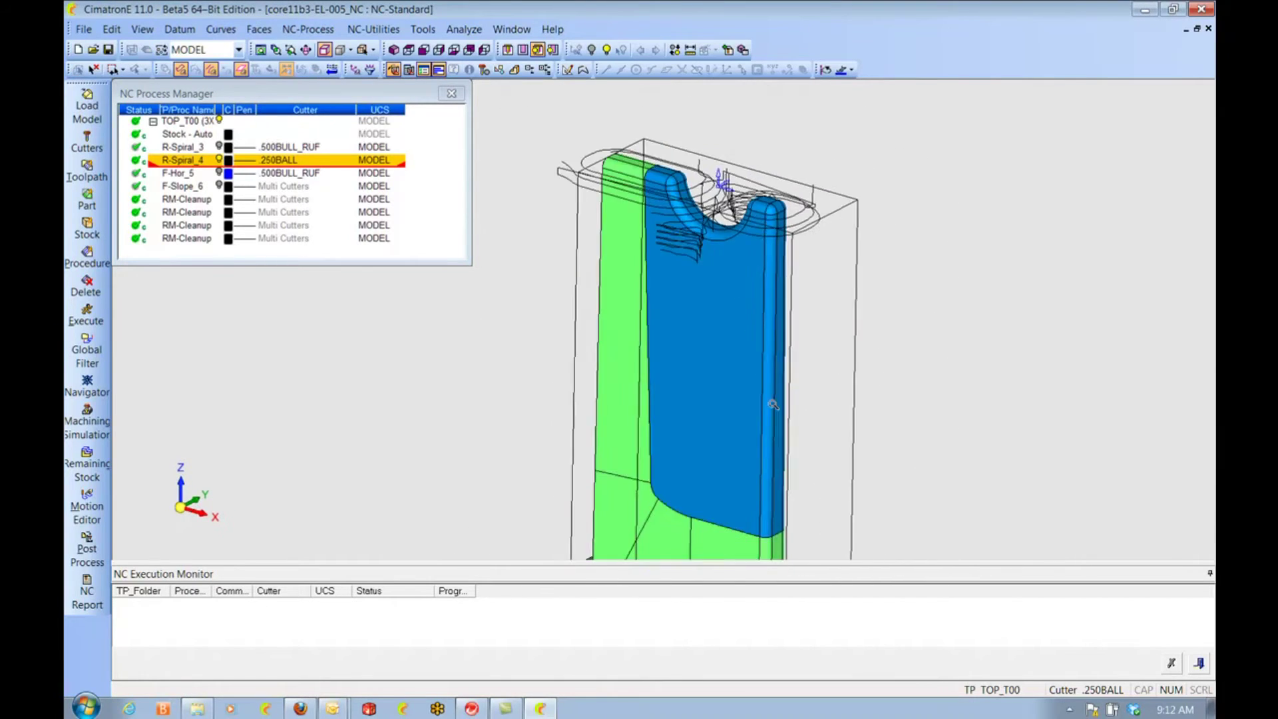
left_click(219, 161)
left_click(219, 173)
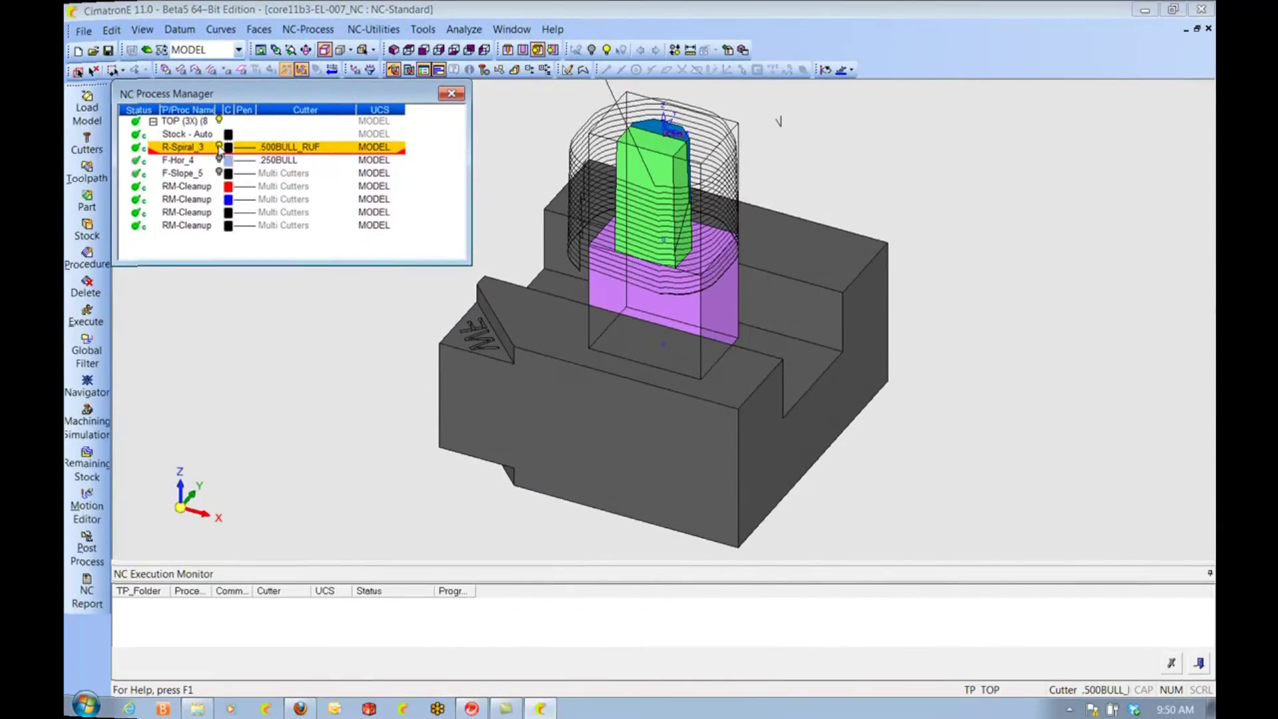
Hide the R-Spiral_3 toolpath in core11b3-EL-007_NC and turn on the F-Hor_4 and F-Slope_5 toolpaths
left_click(219, 147)
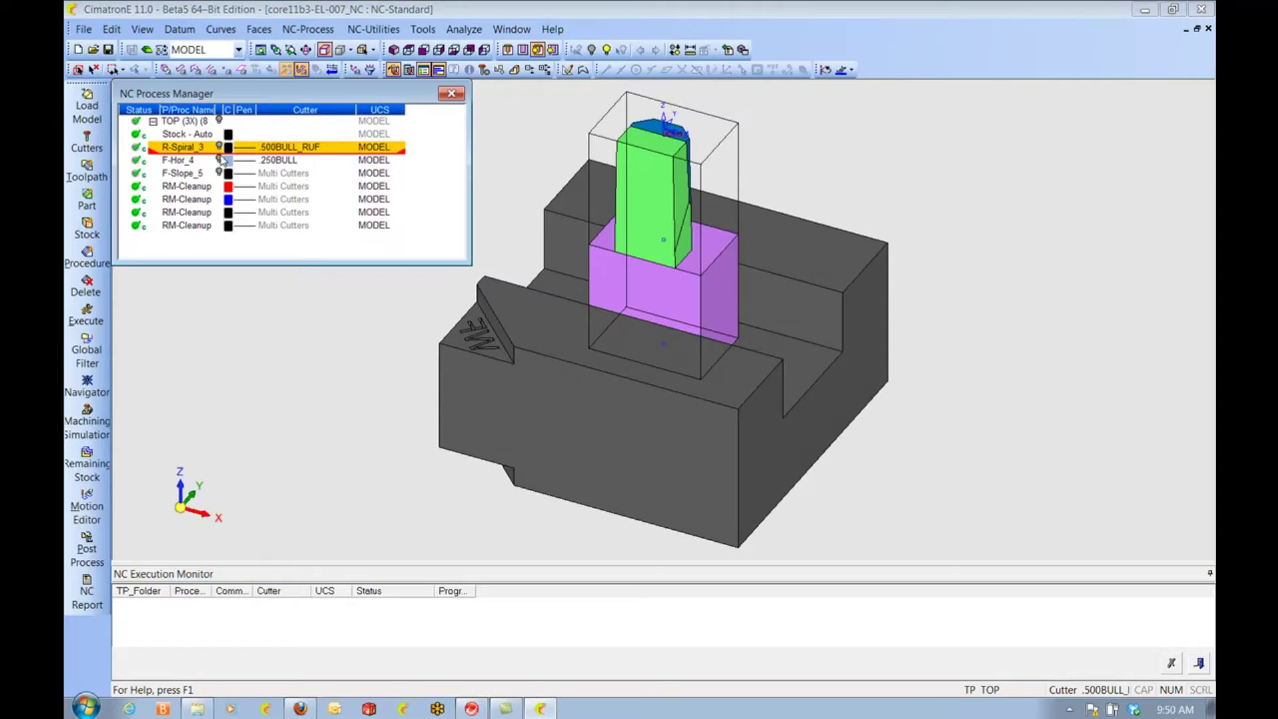
left_click(220, 161)
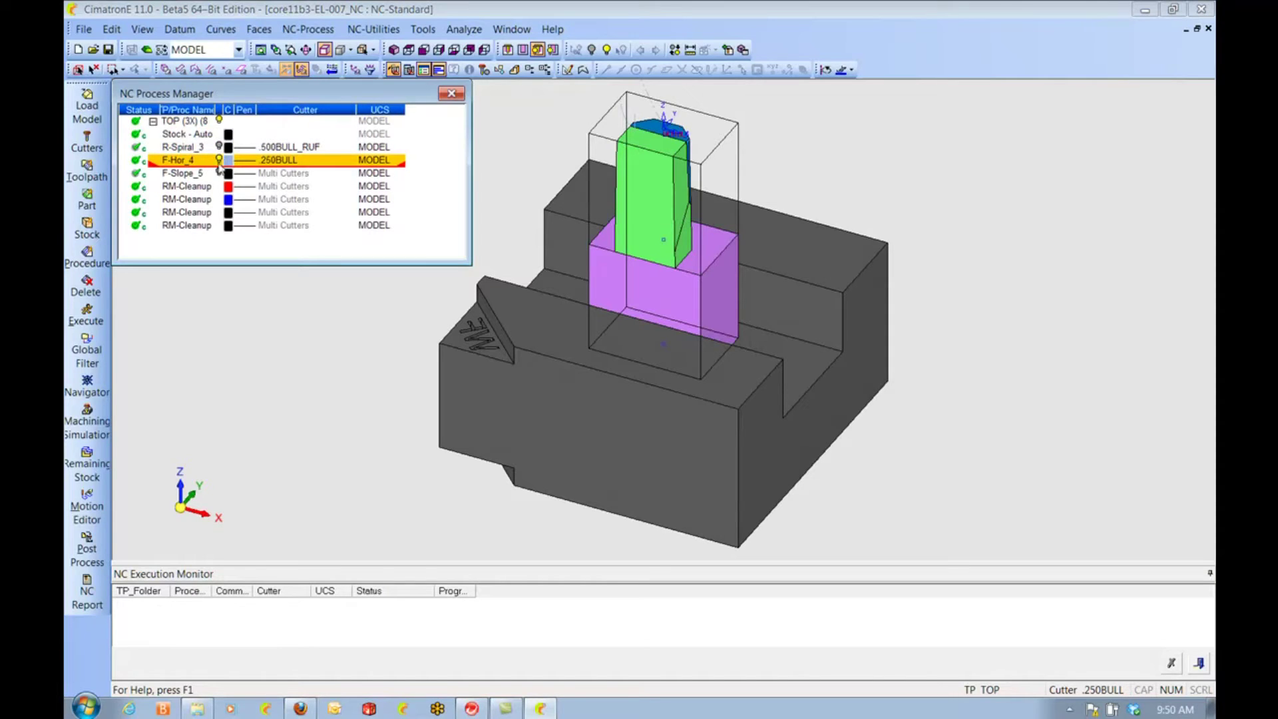
left_click(219, 173)
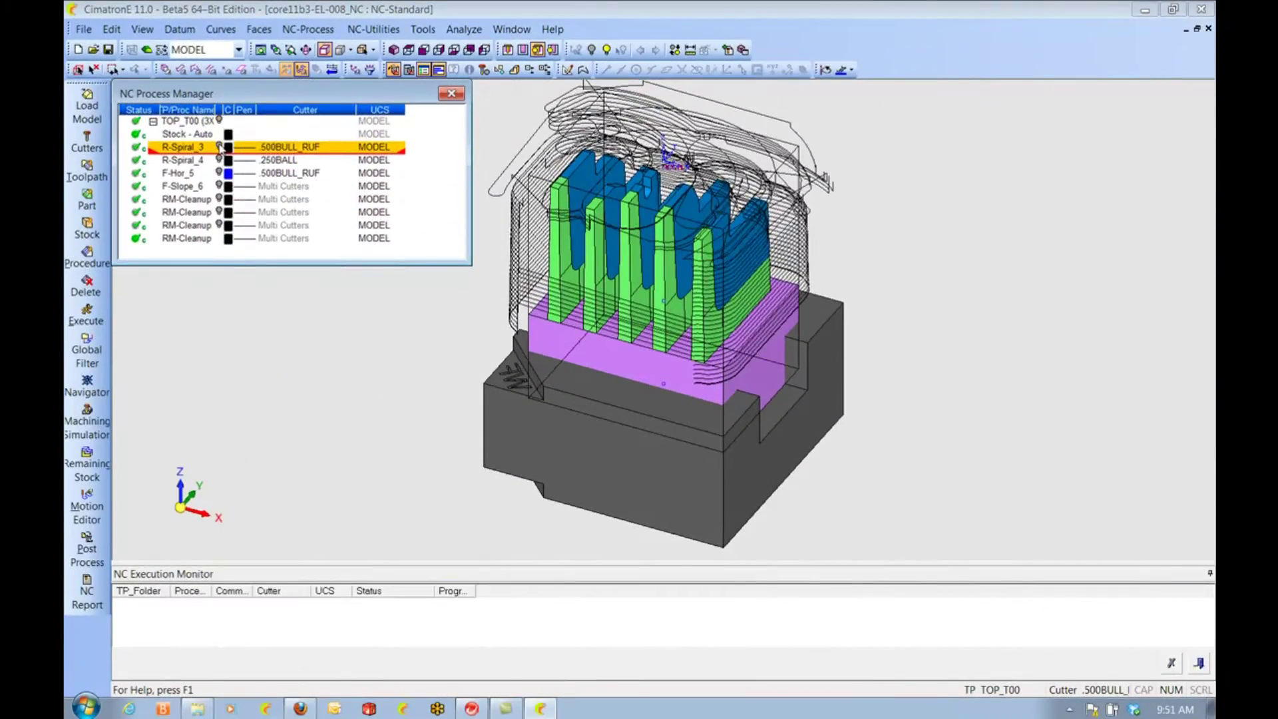
Hide the R-Spiral_3 toolpath of the ribbed electrode in core11b3-EL-008_NC, and show and hide R-Spiral_4
left_click(219, 147)
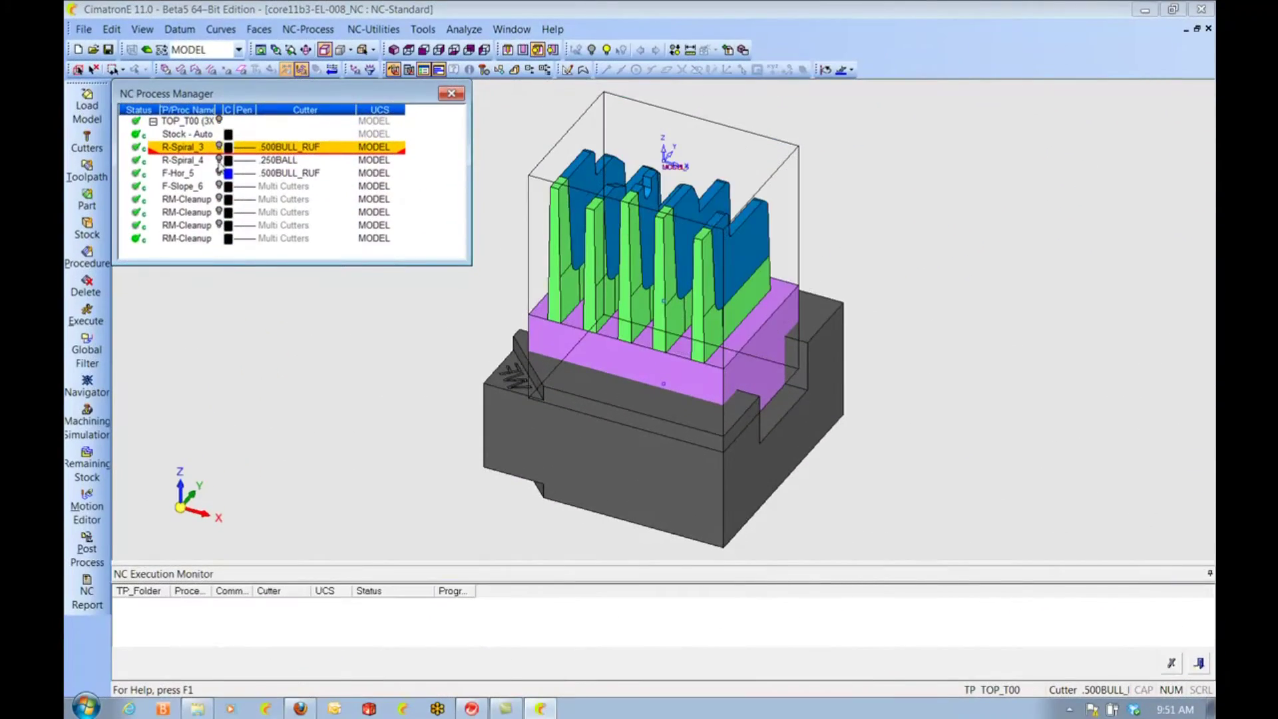
left_click(221, 160)
left_click(220, 160)
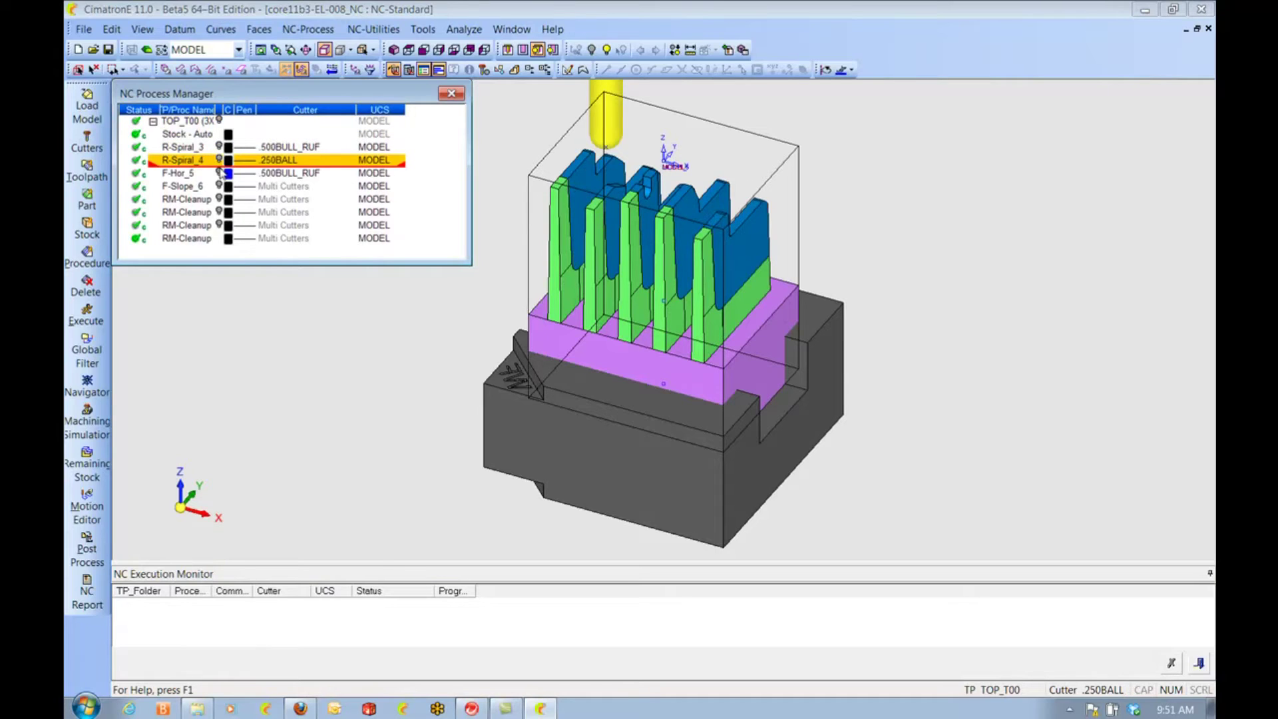
Show and hide the F-Hor_5 toolpath of the ribbed electrode in core11b3-EL-008_NC
left_click(219, 173)
left_click(220, 173)
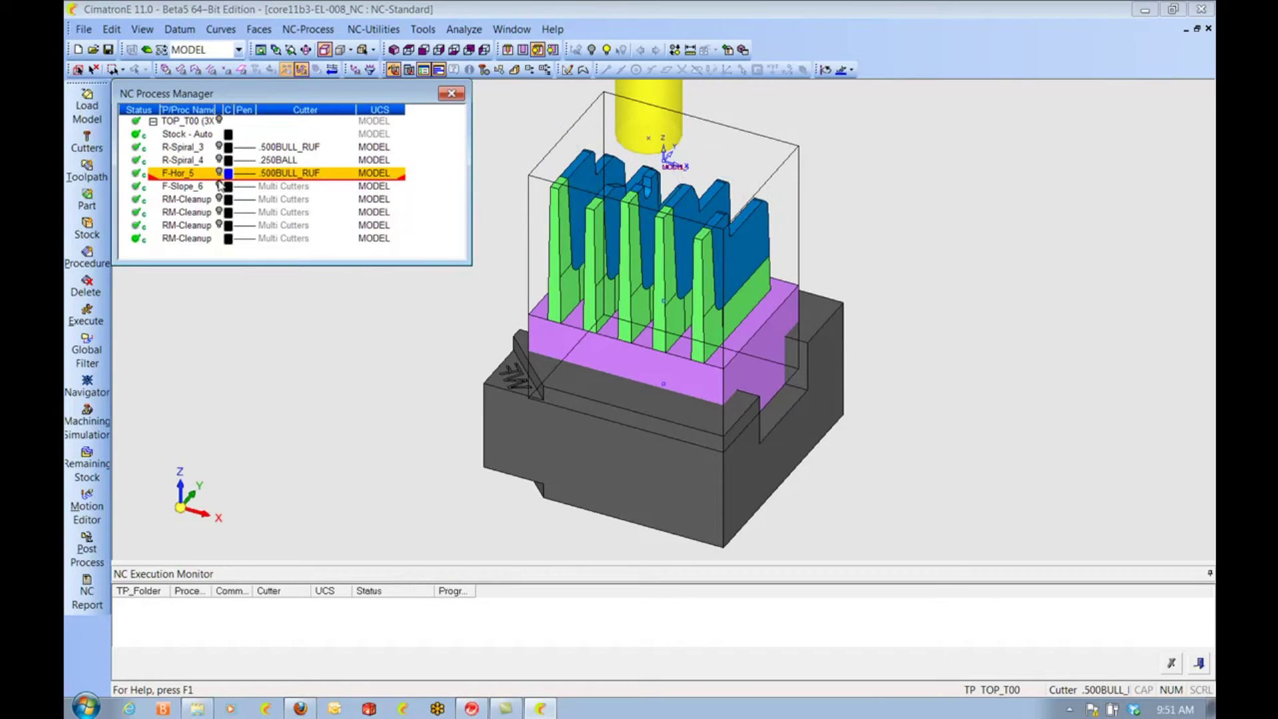
left_click(220, 175)
left_click(219, 174)
Show the F-Slope_6 toolpath and examine its passes over and between the electrode's ribs from several angles
left_click(219, 187)
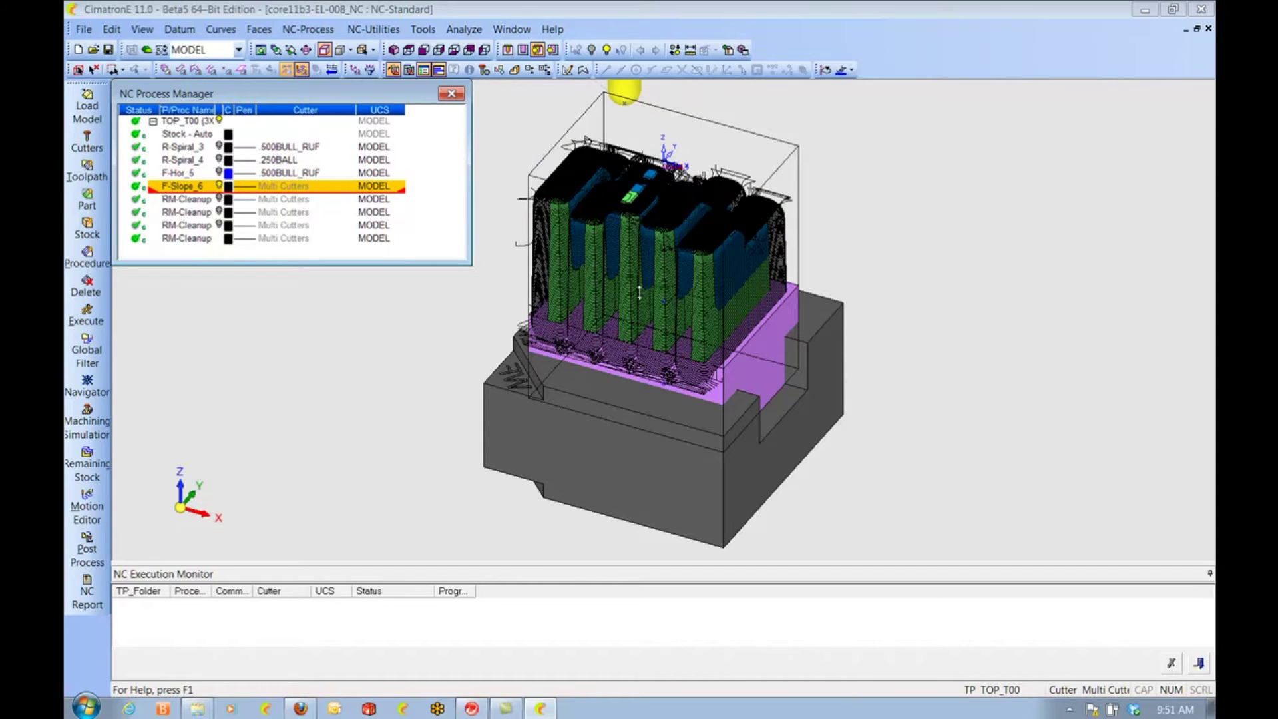
middle_click_drag(639, 293, 639, 277)
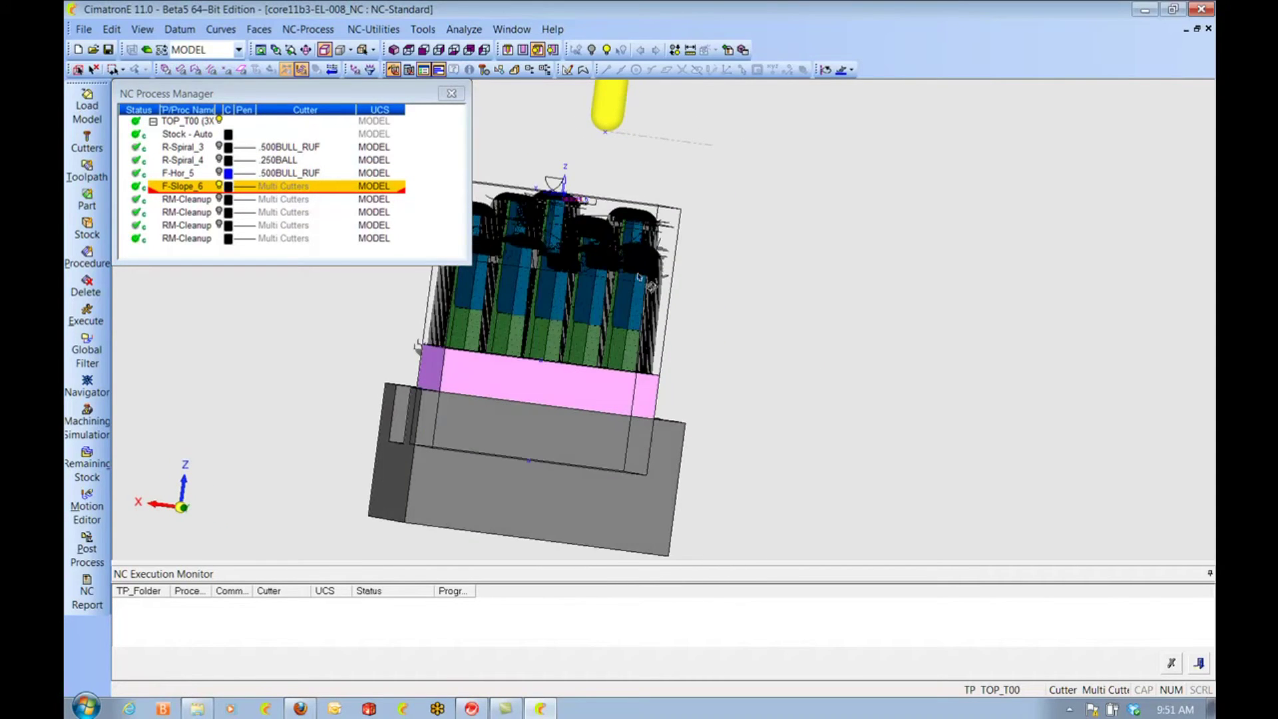
scroll(639, 276, "up", 10)
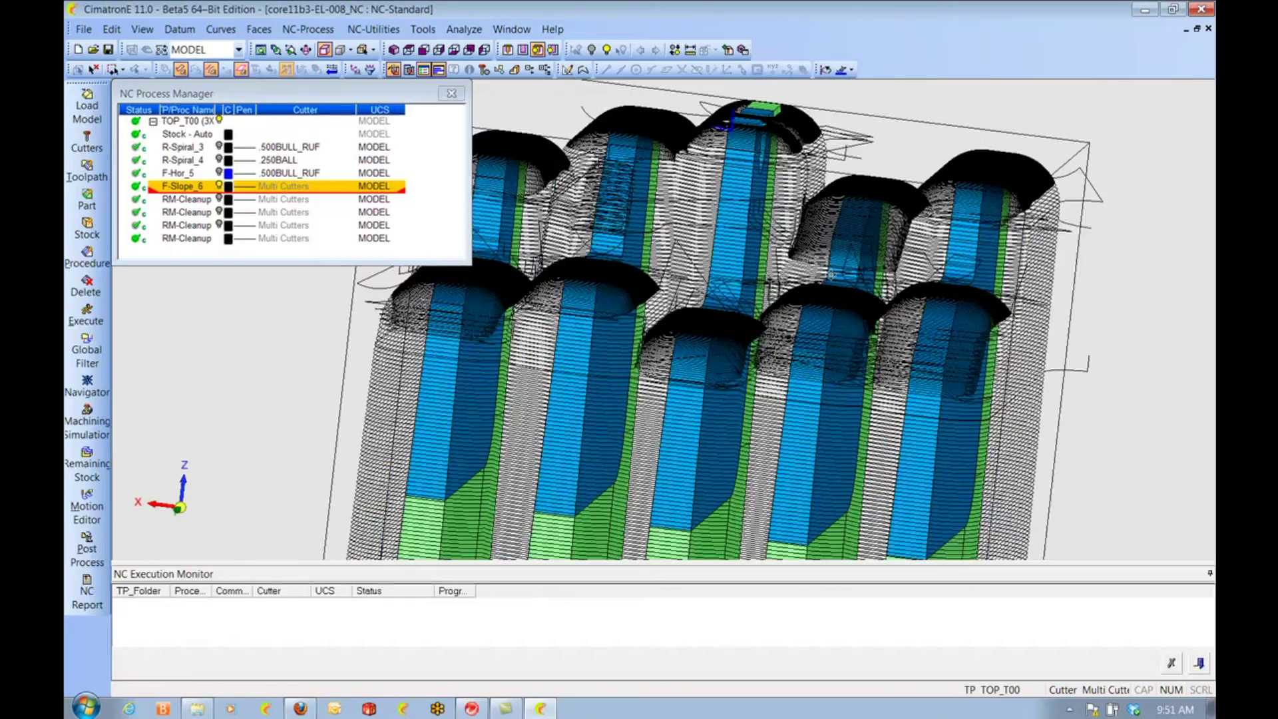
middle_click_drag(830, 274, 848, 324)
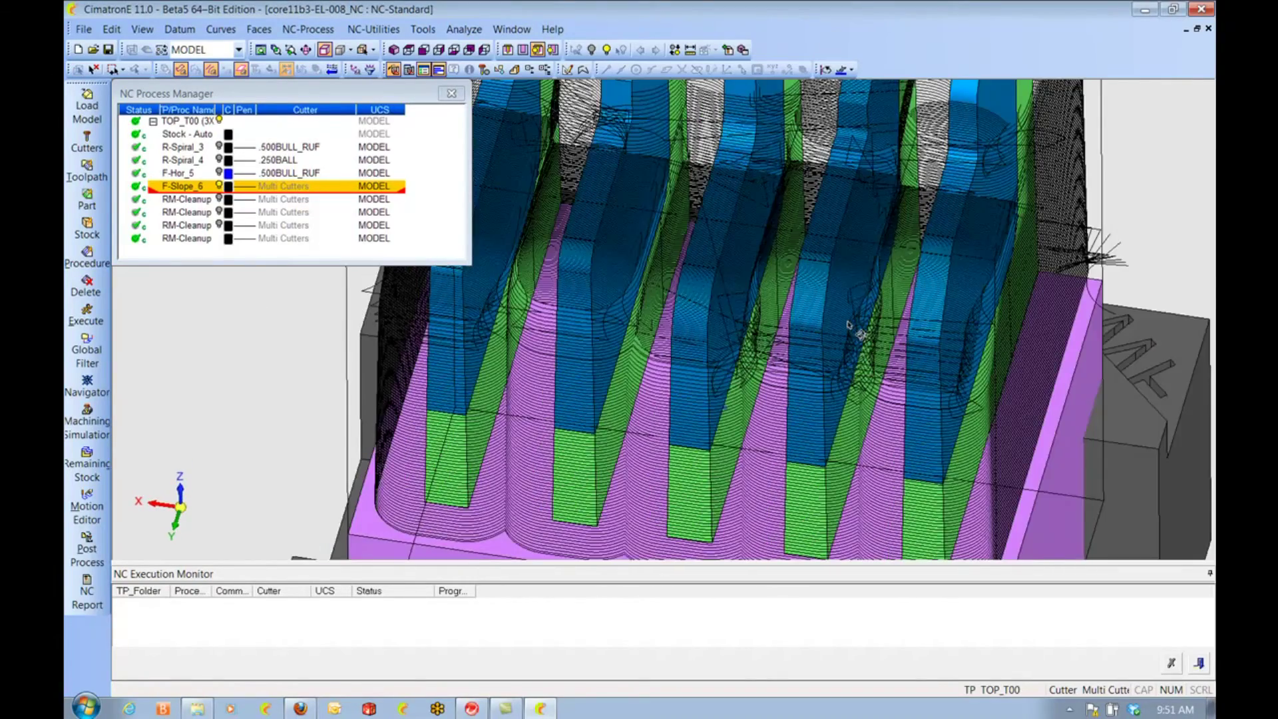
mouse_move(853, 329)
middle_mouse_down()
mouse_move(900, 423)
mouse_move(888, 347)
mouse_move(949, 378)
middle_mouse_up()
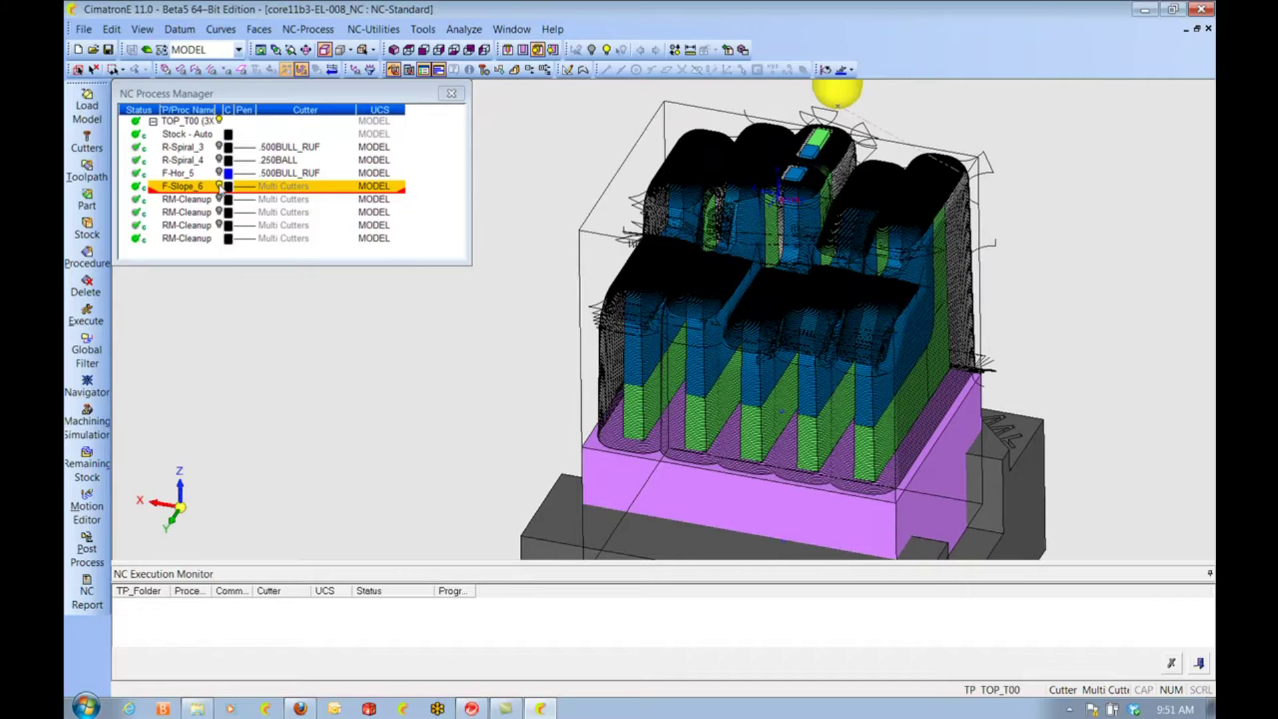
Hide F-Slope_6 and examine the first RM-Cleanup toolpath in the gaps between the ribs
left_click(220, 186)
left_click(220, 199)
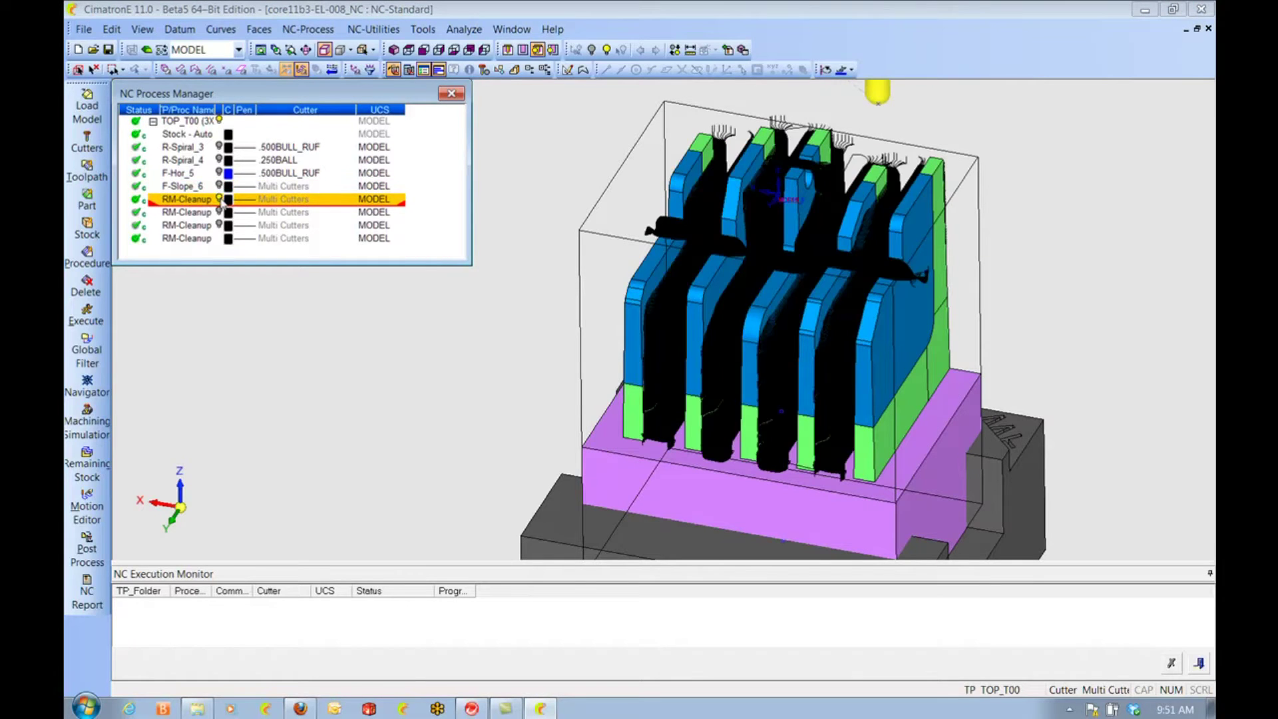
scroll(780, 273, "up", 5)
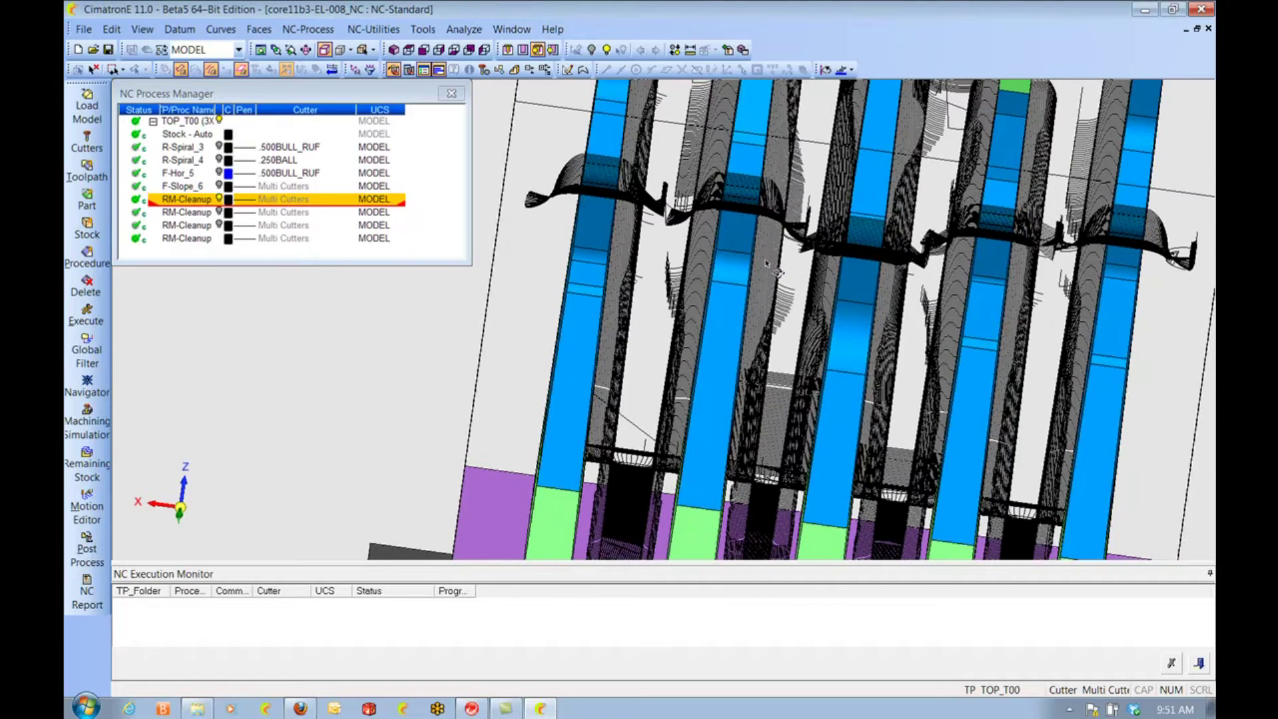
left_click(193, 201)
double_click(192, 201)
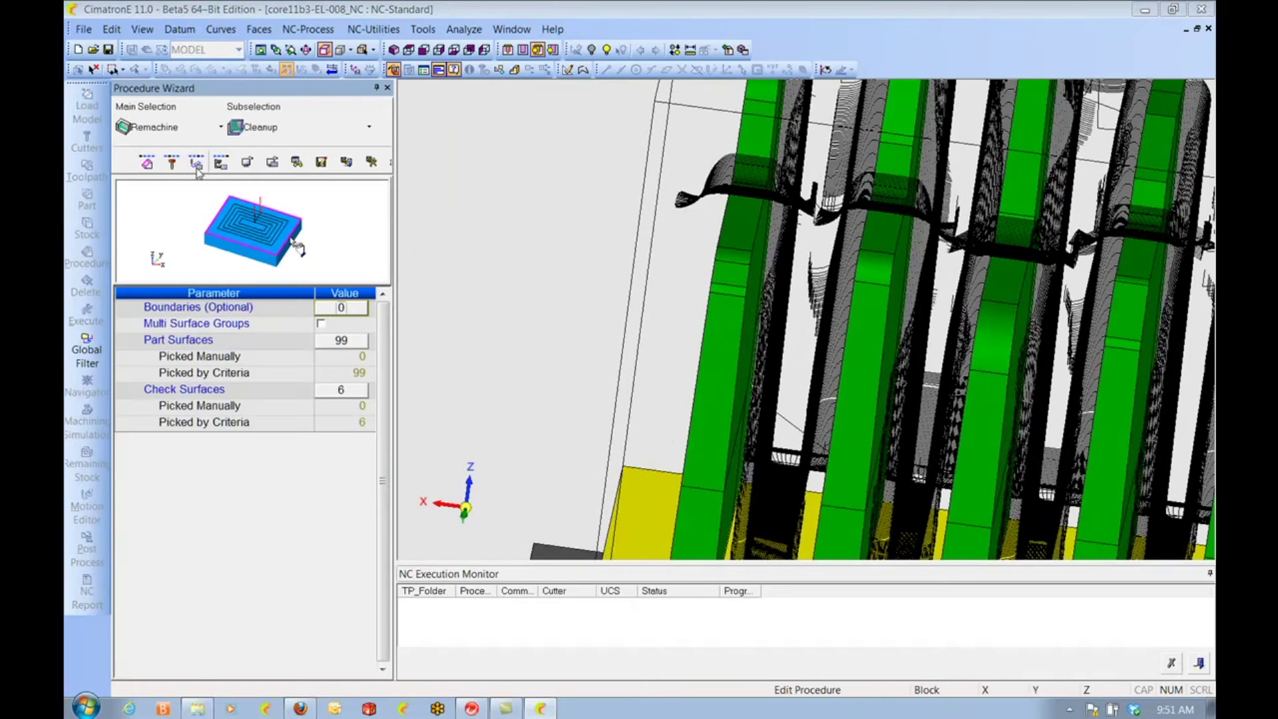
left_click(196, 165)
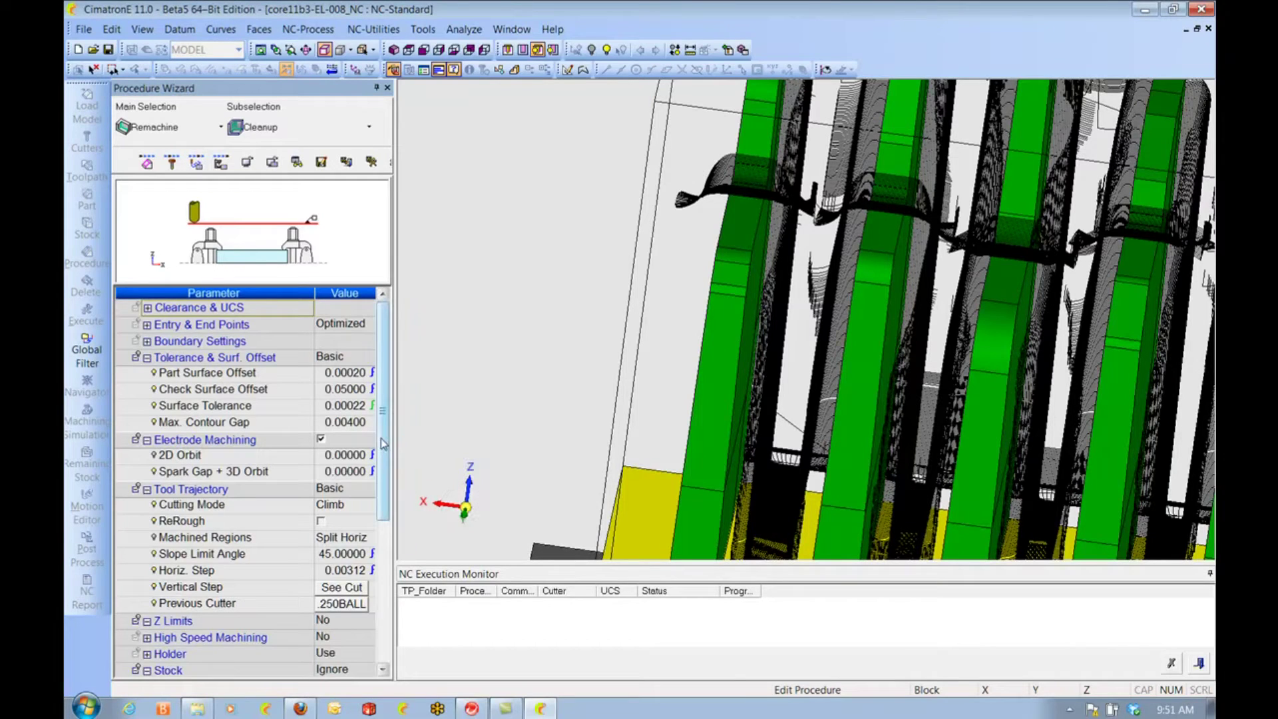
scroll(384, 456, "down", 1)
scroll(385, 455, "down", 3)
left_click(343, 472)
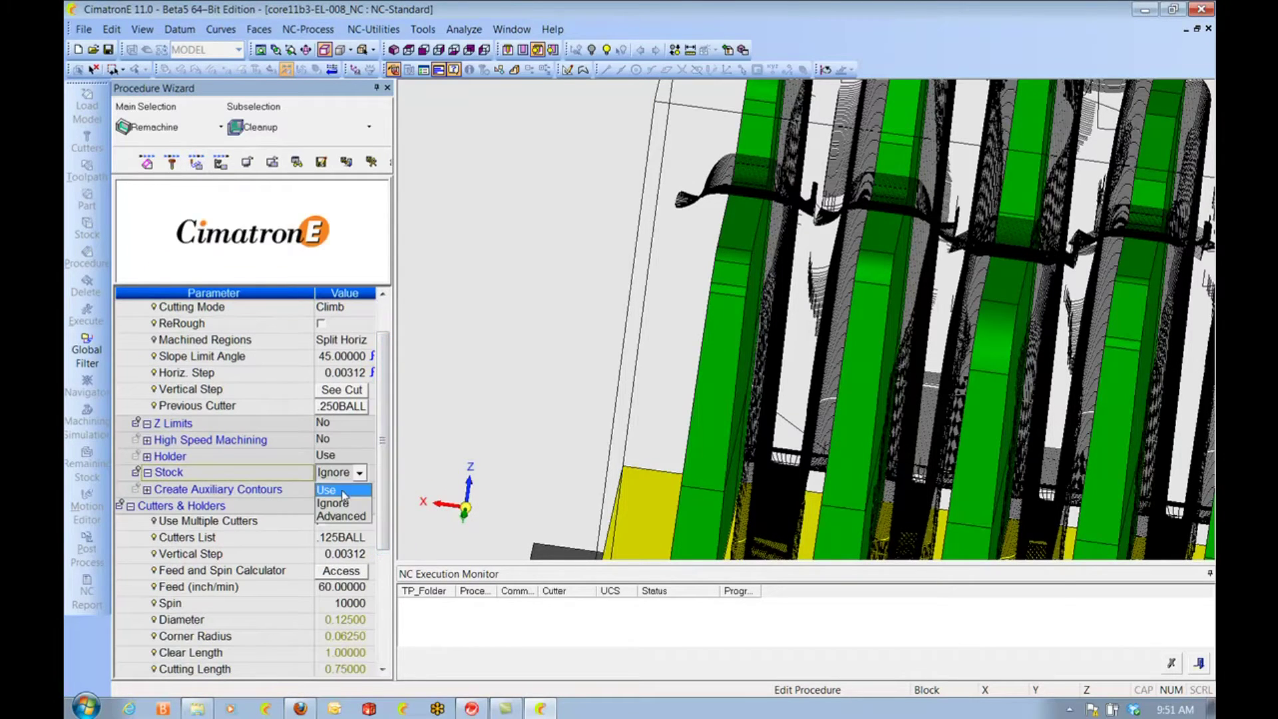
left_click(339, 494)
scroll(385, 439, "up", 3)
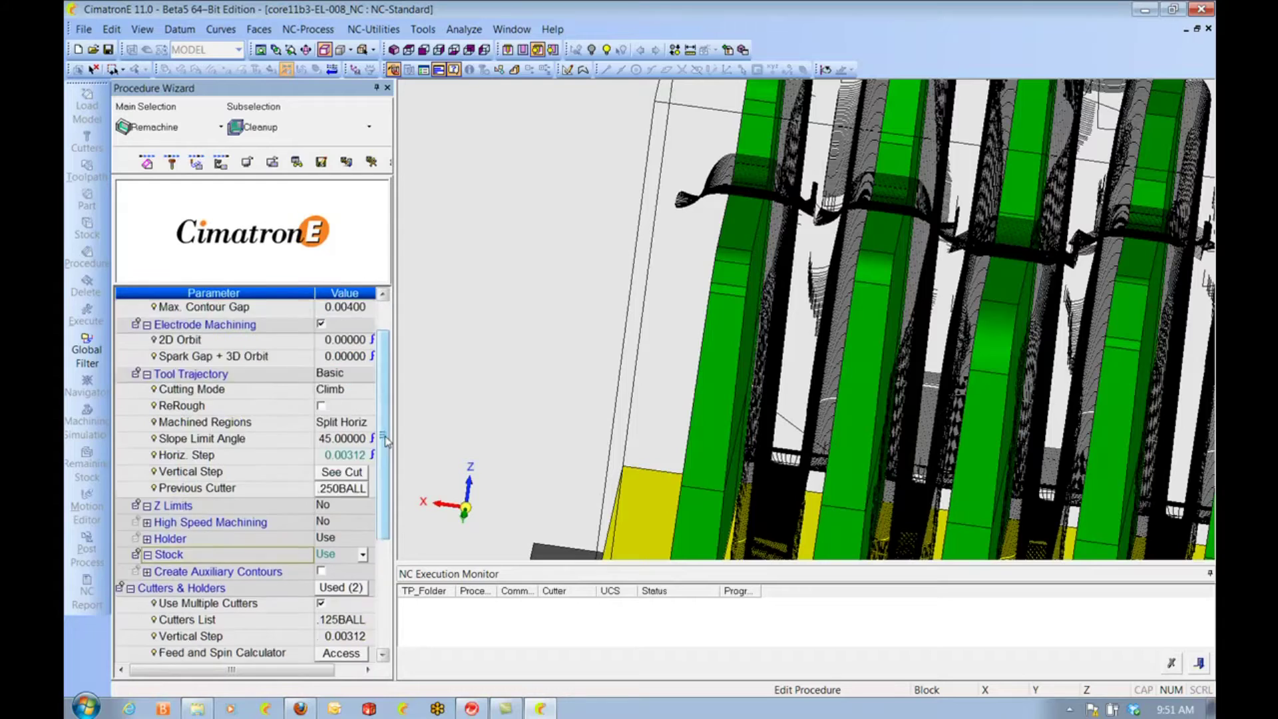
left_click(321, 472)
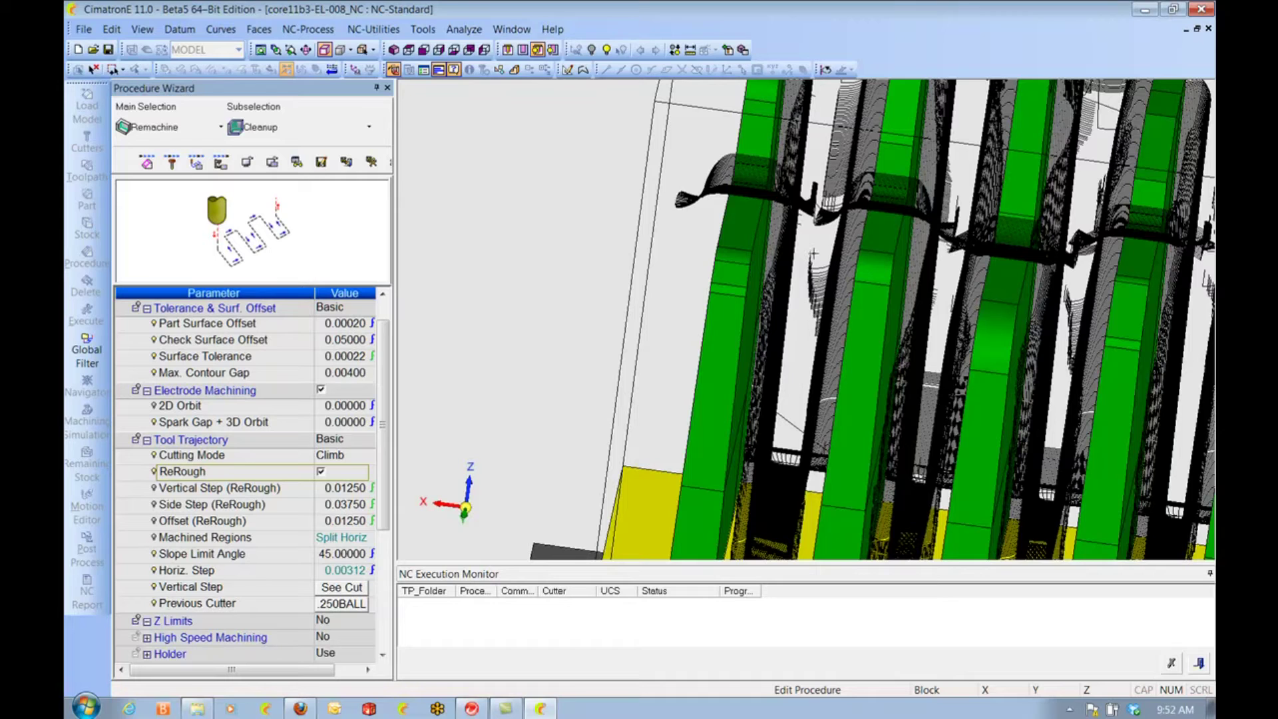
right_click(566, 226)
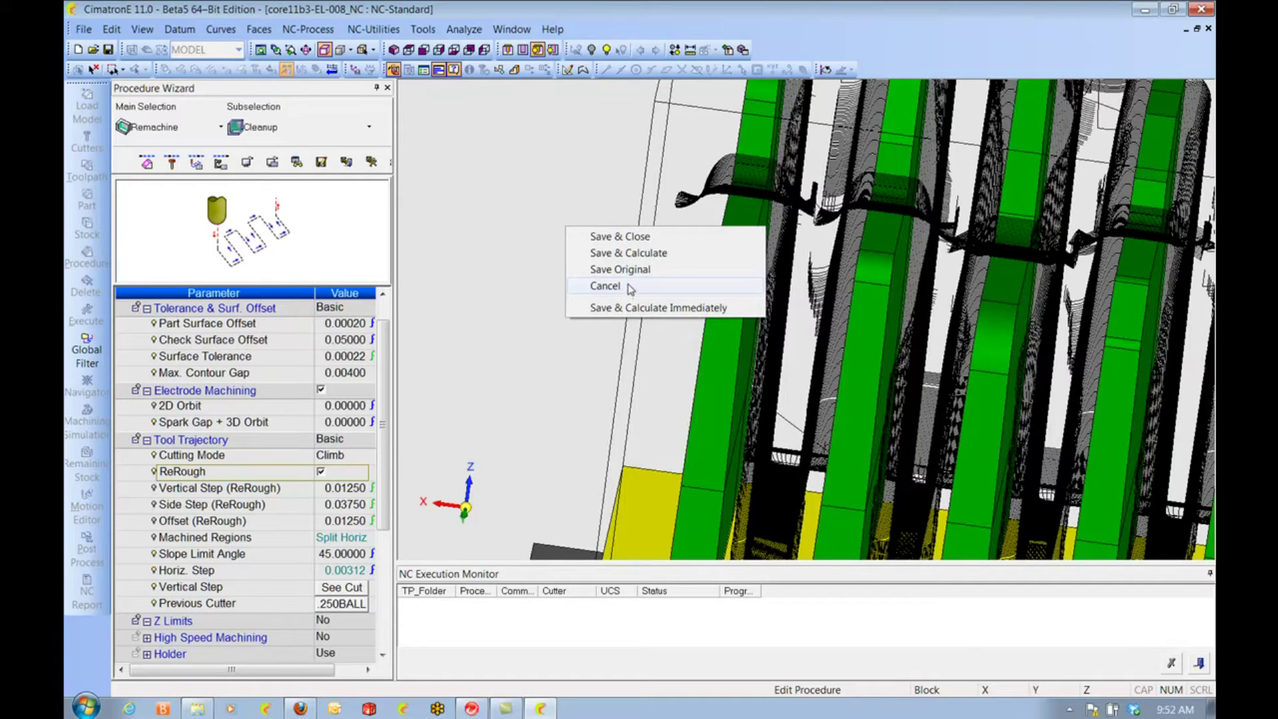
left_click(629, 287)
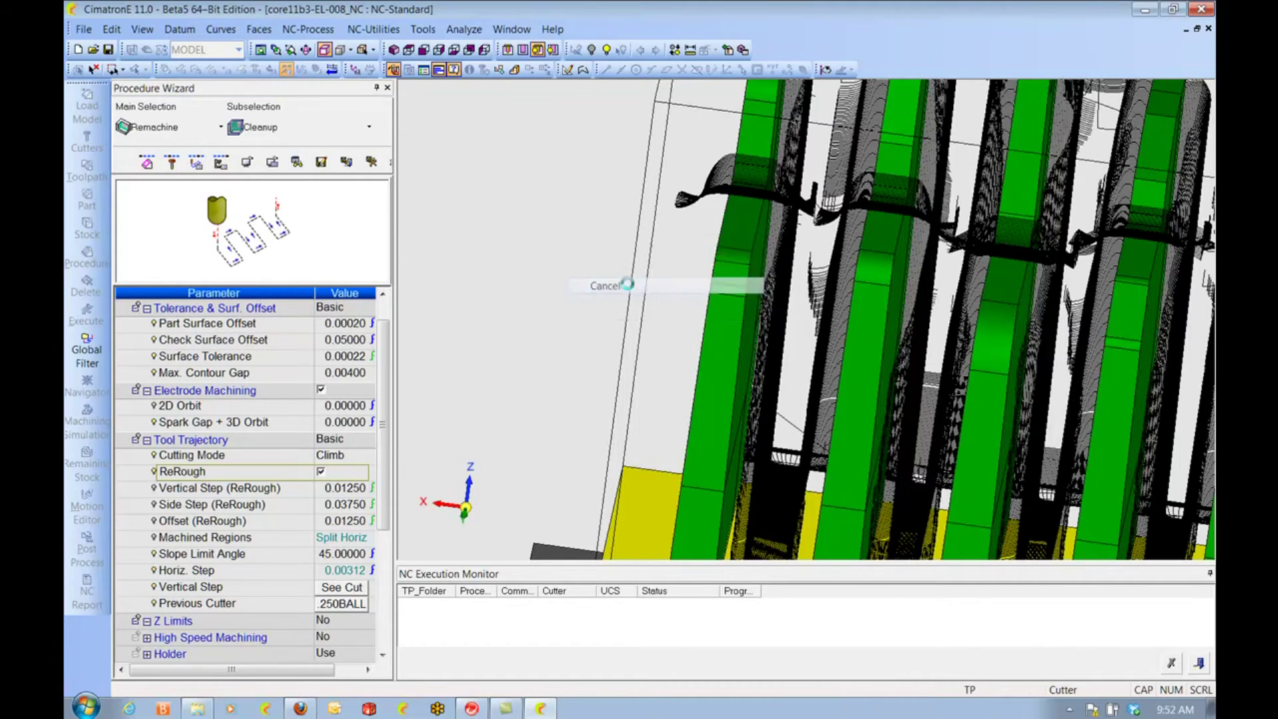
Delete the Remachine-Cleanup_7 procedure, the first RM-Cleanup after F-Slope_6
right_click(195, 203)
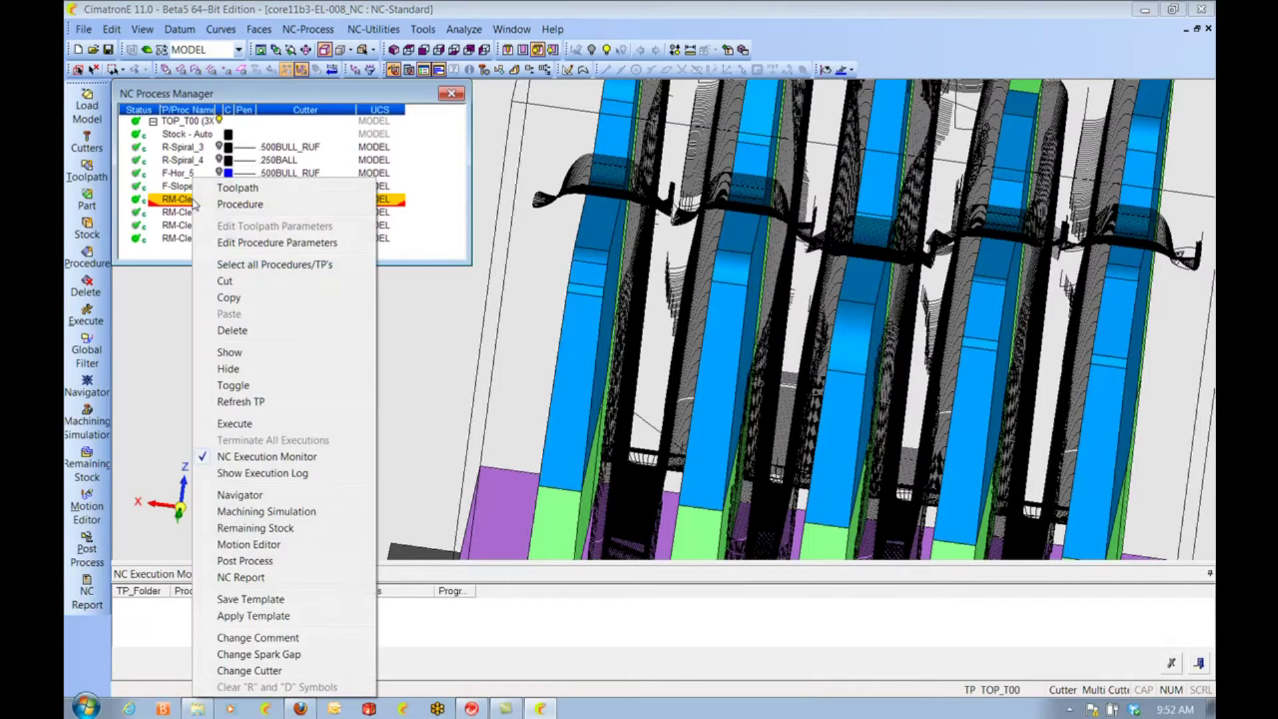
left_click(247, 325)
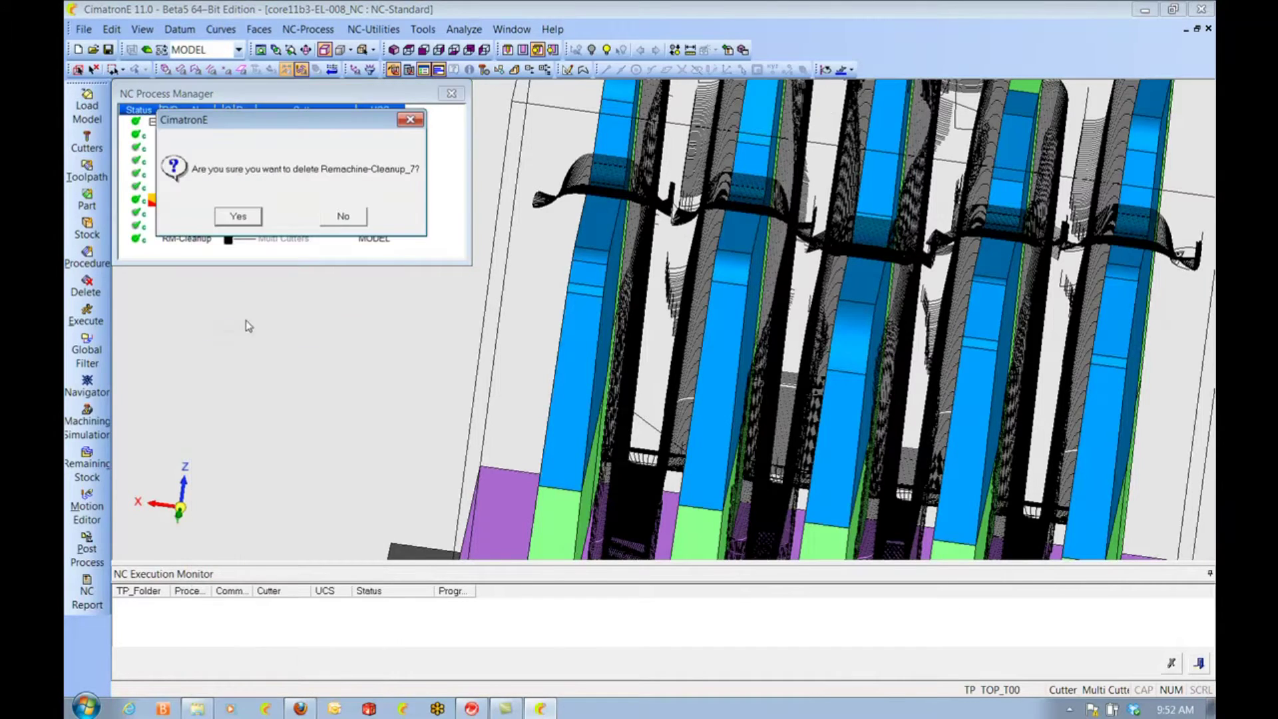
left_click(252, 216)
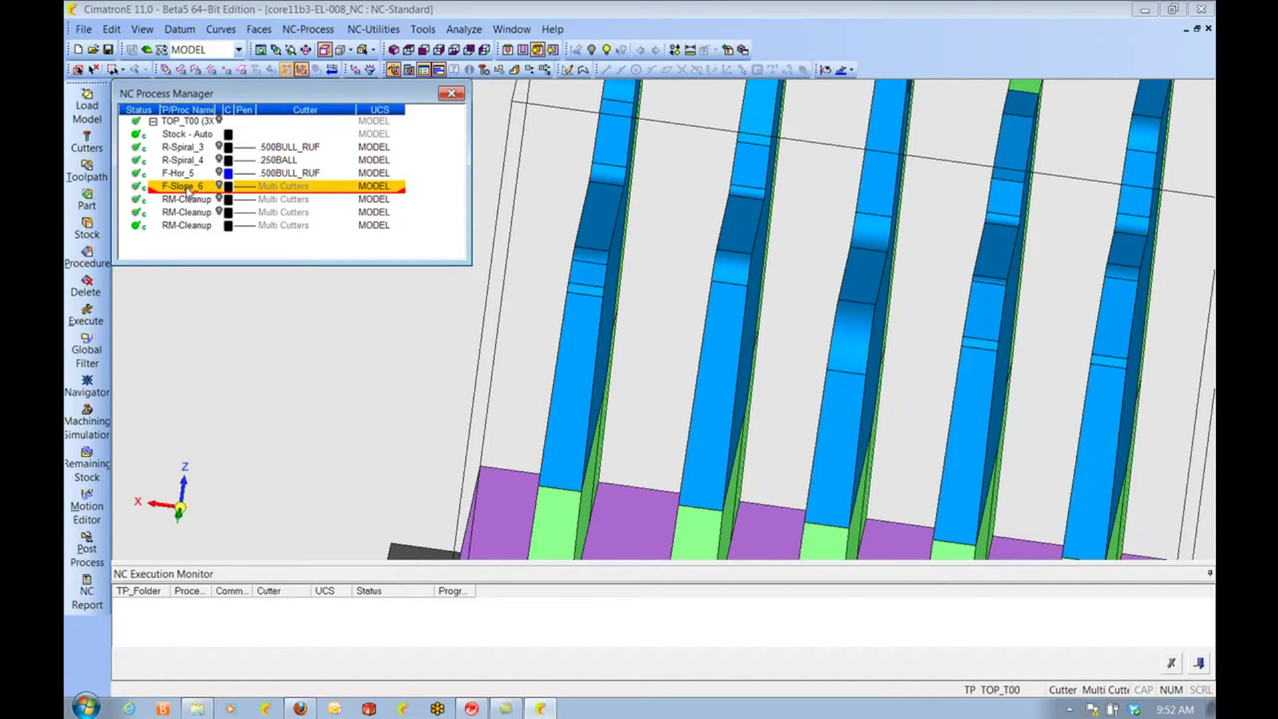
Edit the F-Slope_6 procedure to turn off multiple cutters and change its cutter to .125BALL
double_click(186, 189)
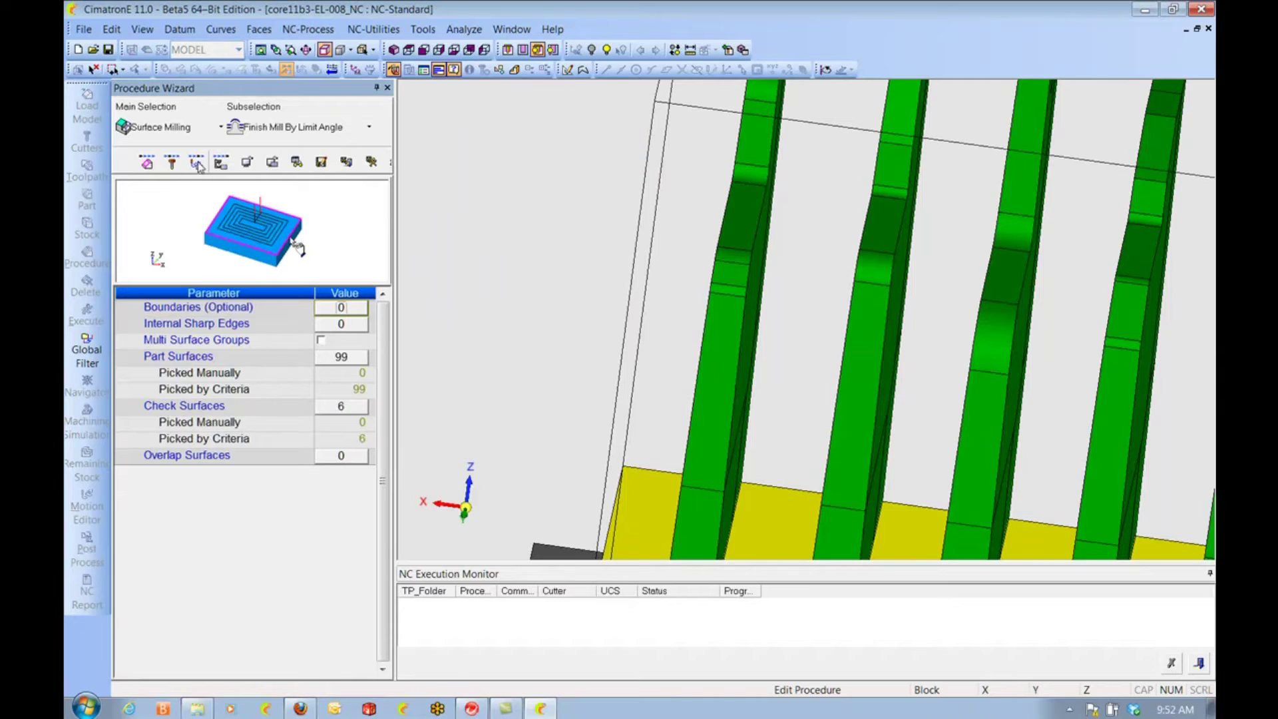
left_click(198, 166)
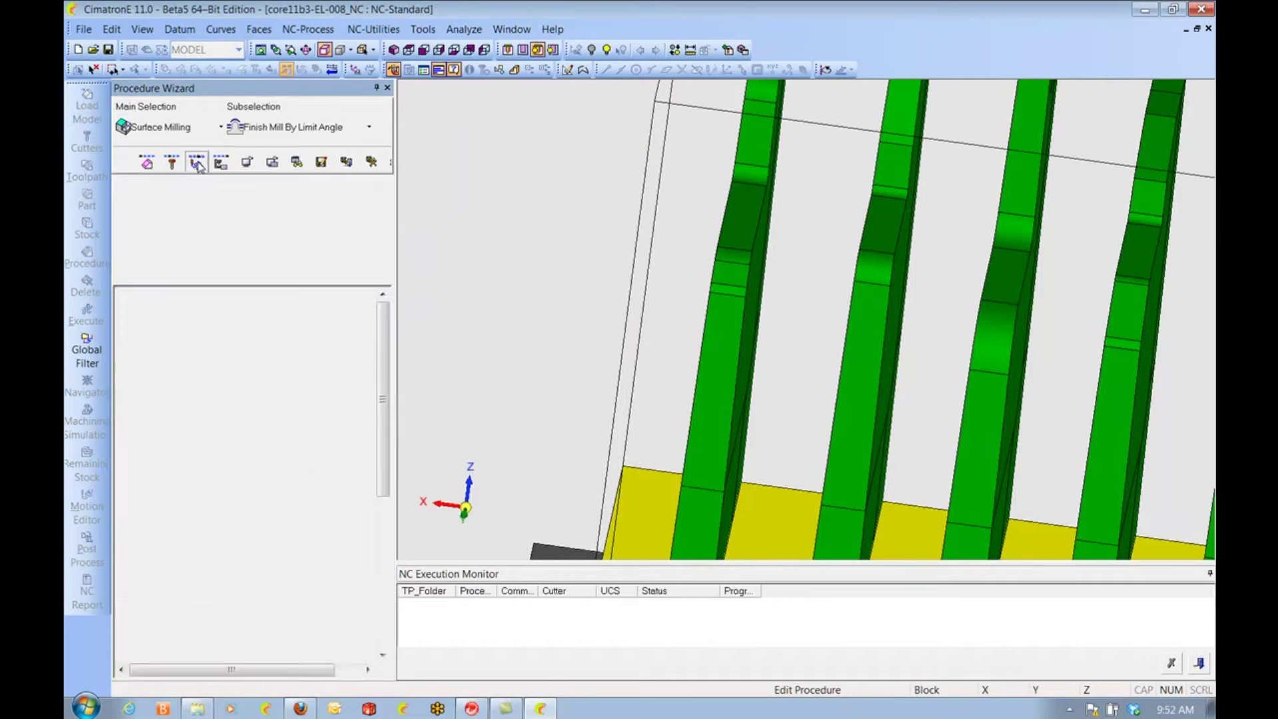
left_click_drag(384, 377, 384, 461)
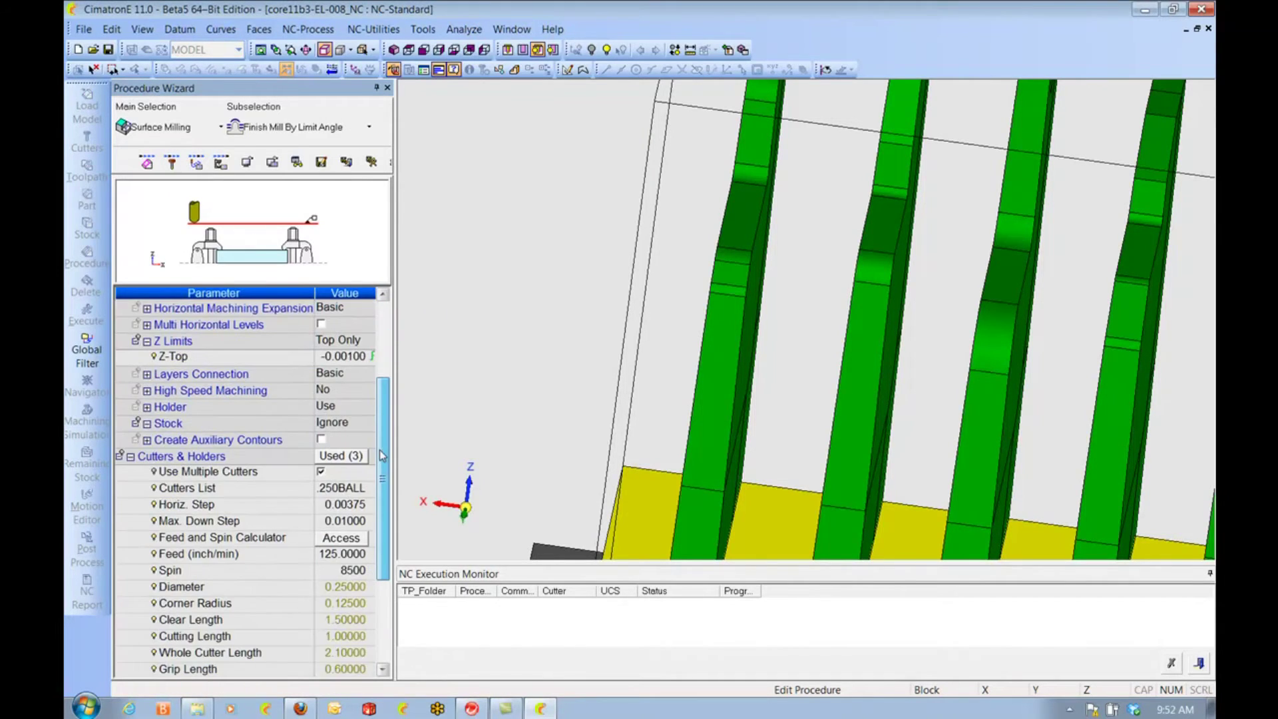
left_click(321, 471)
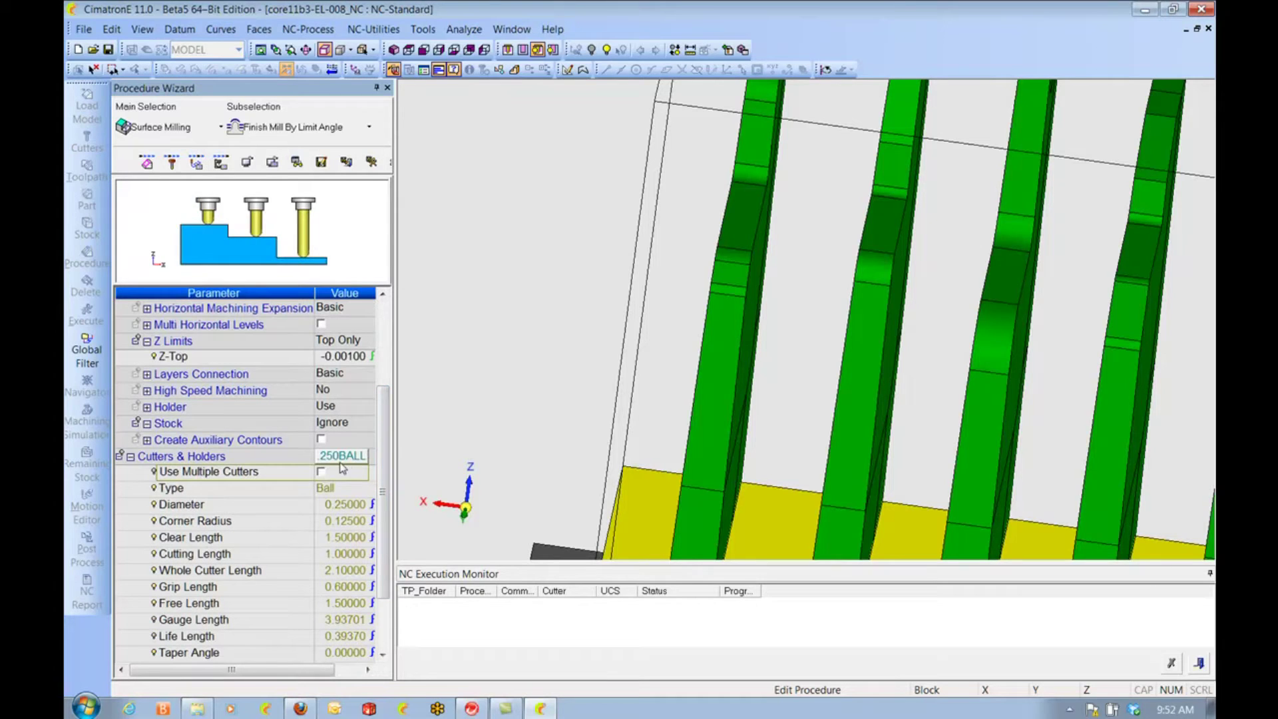
left_click(358, 457)
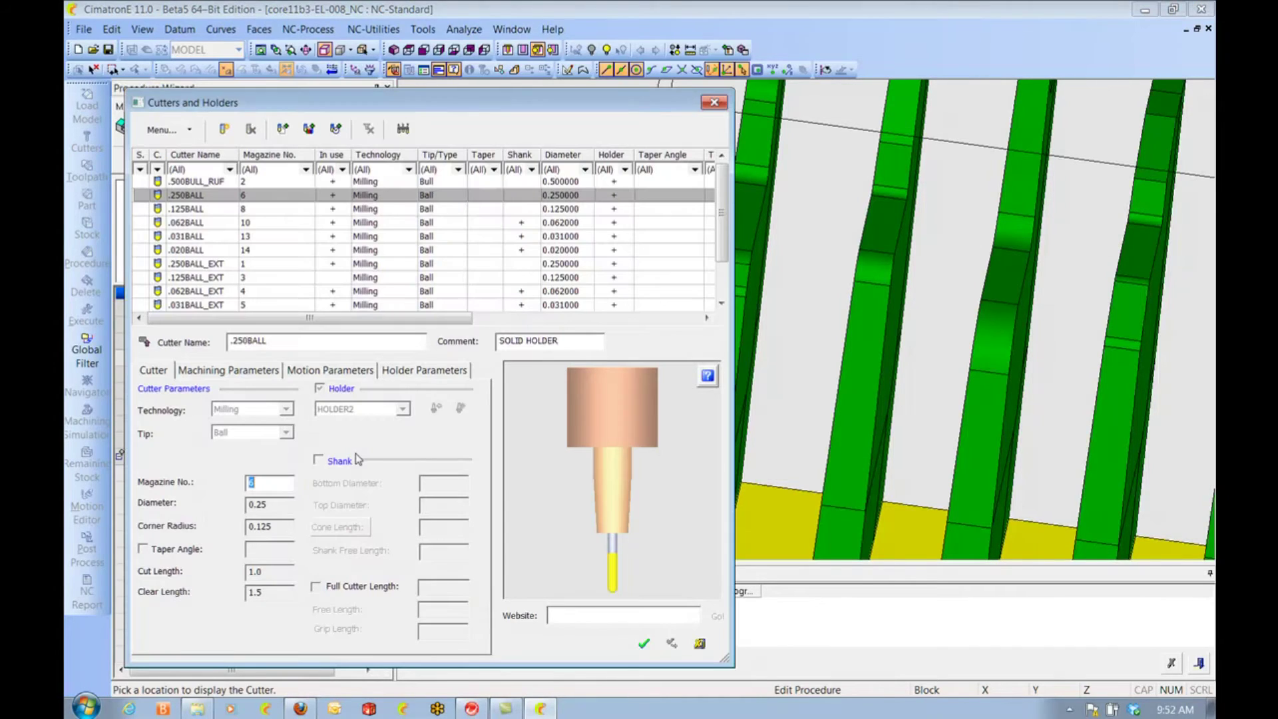
left_click(198, 209)
left_click(636, 640)
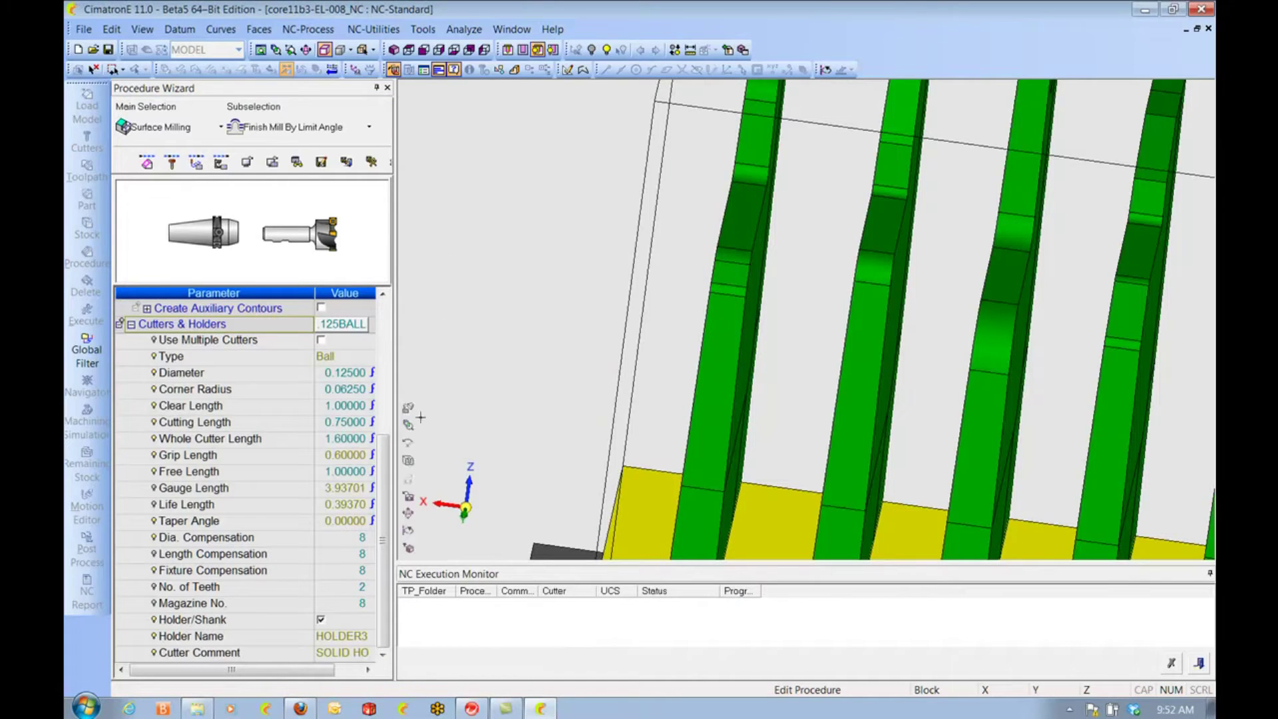
Turn multiple cutters back on for F-Slope_6, add .125BALL_EXT to the selected cutters, and save and calculate the procedure
left_click(321, 340)
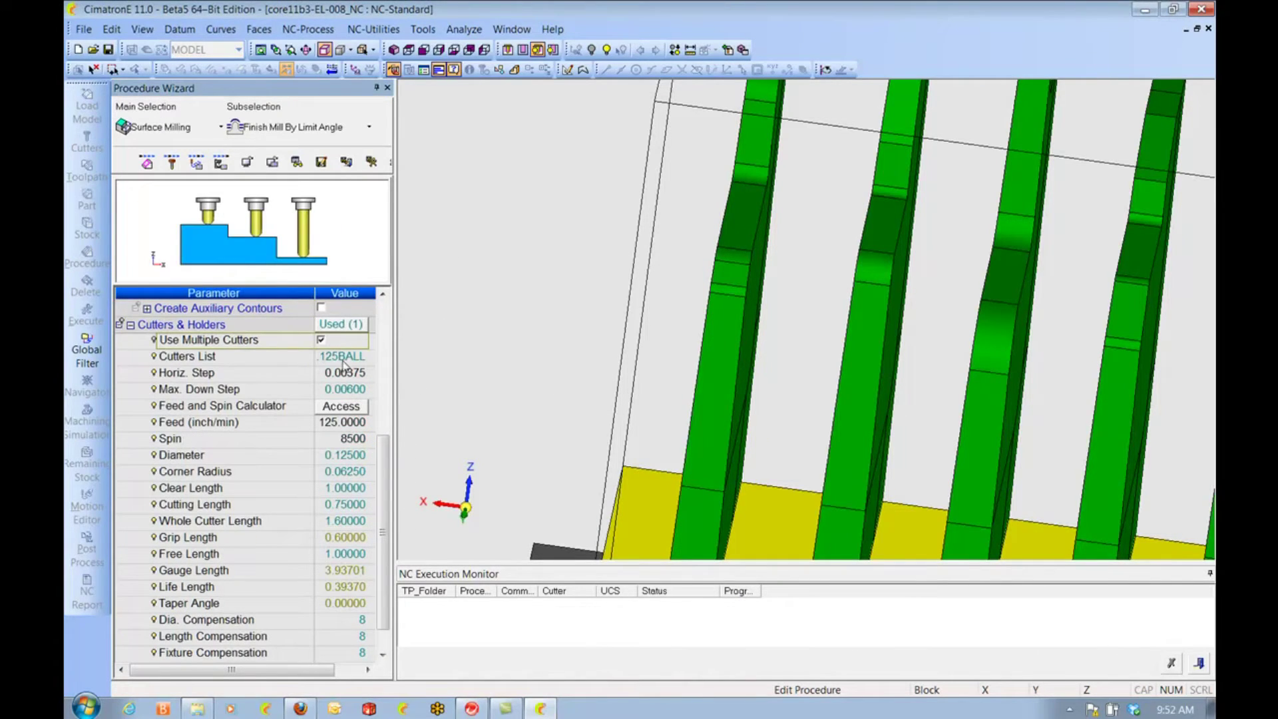
left_click(349, 326)
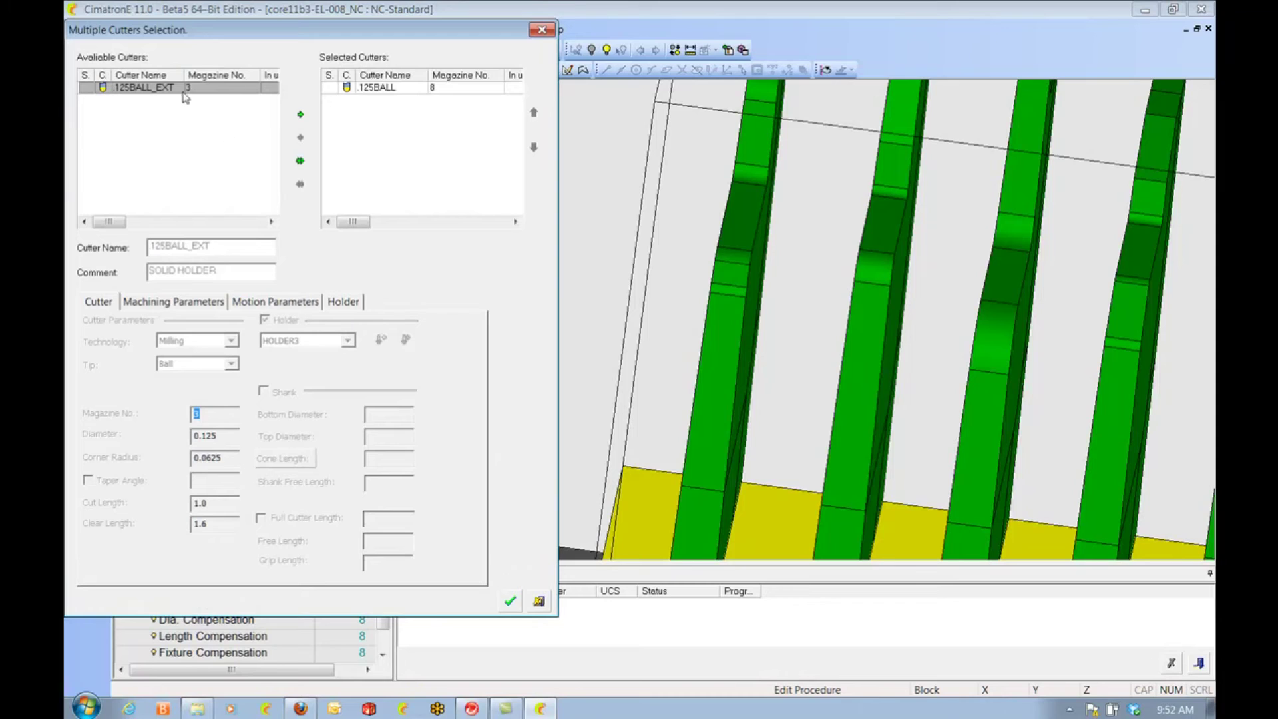
left_click(300, 114)
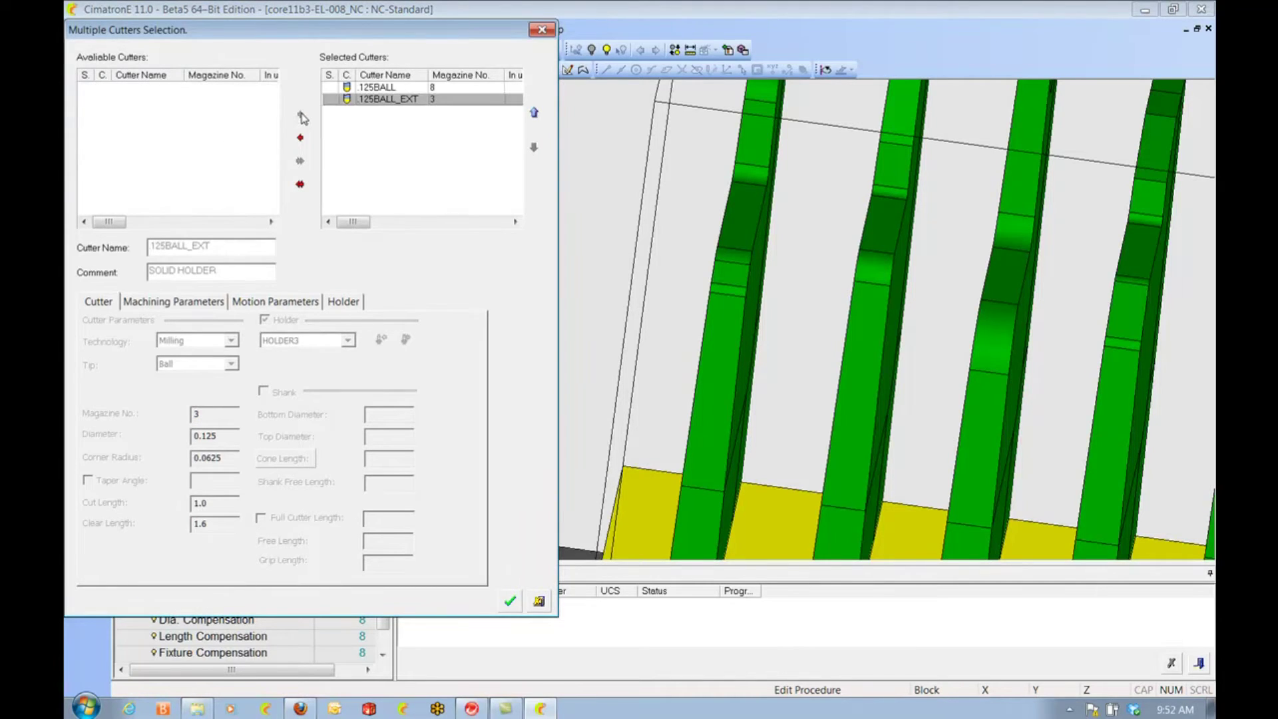
left_click(509, 602)
right_click(521, 253)
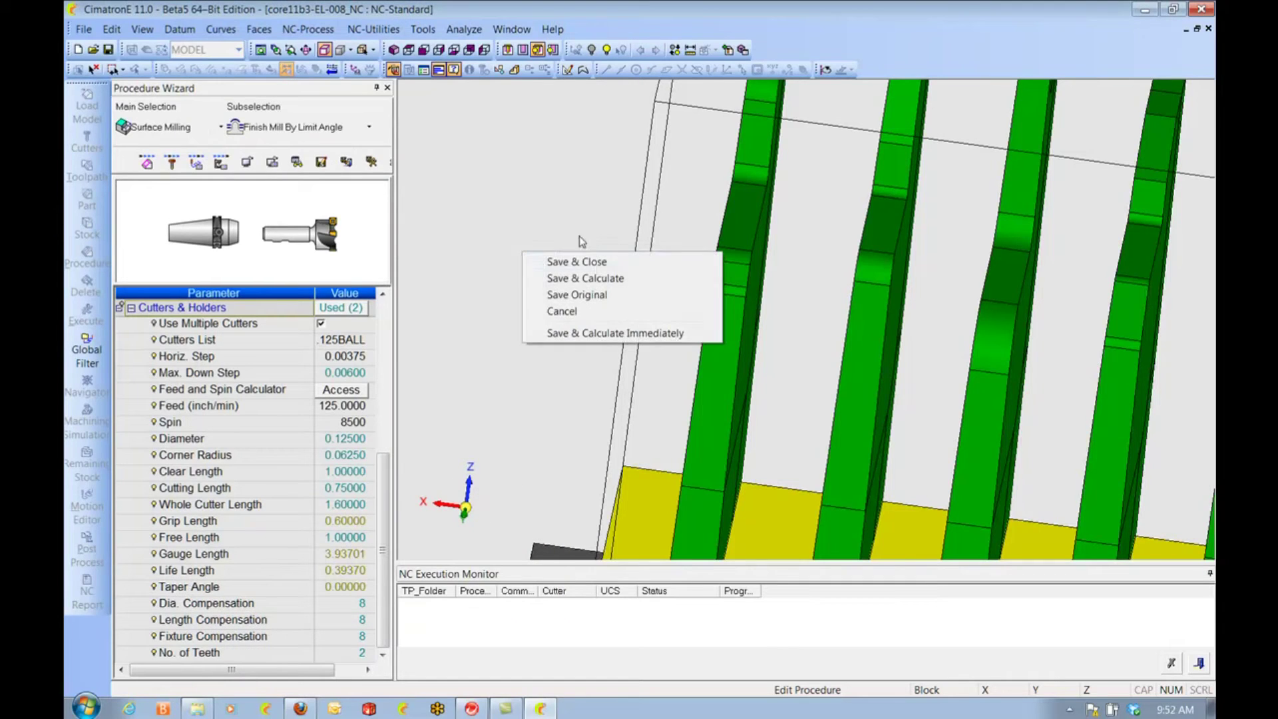
left_click(603, 279)
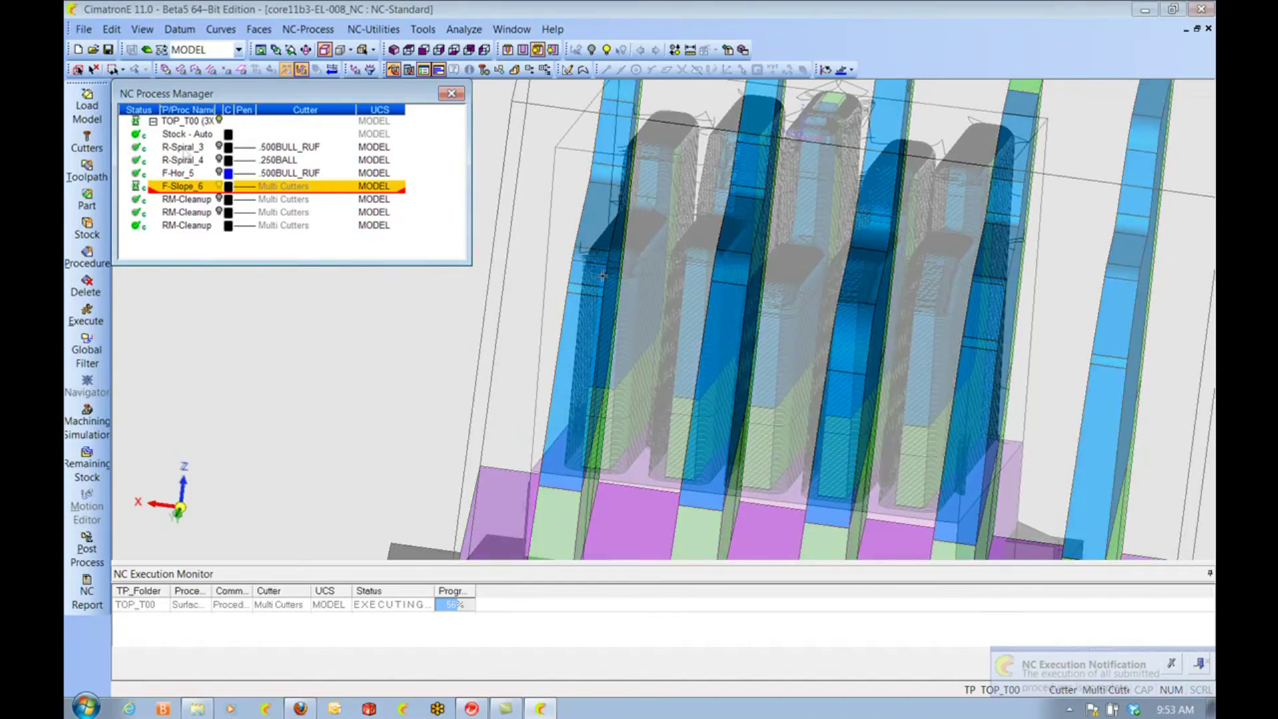
Replace the cutter of R-Spiral_4 with .125BALL without suspending the procedure, and execute R-Spiral_4 again
left_click(181, 147)
left_click(188, 160)
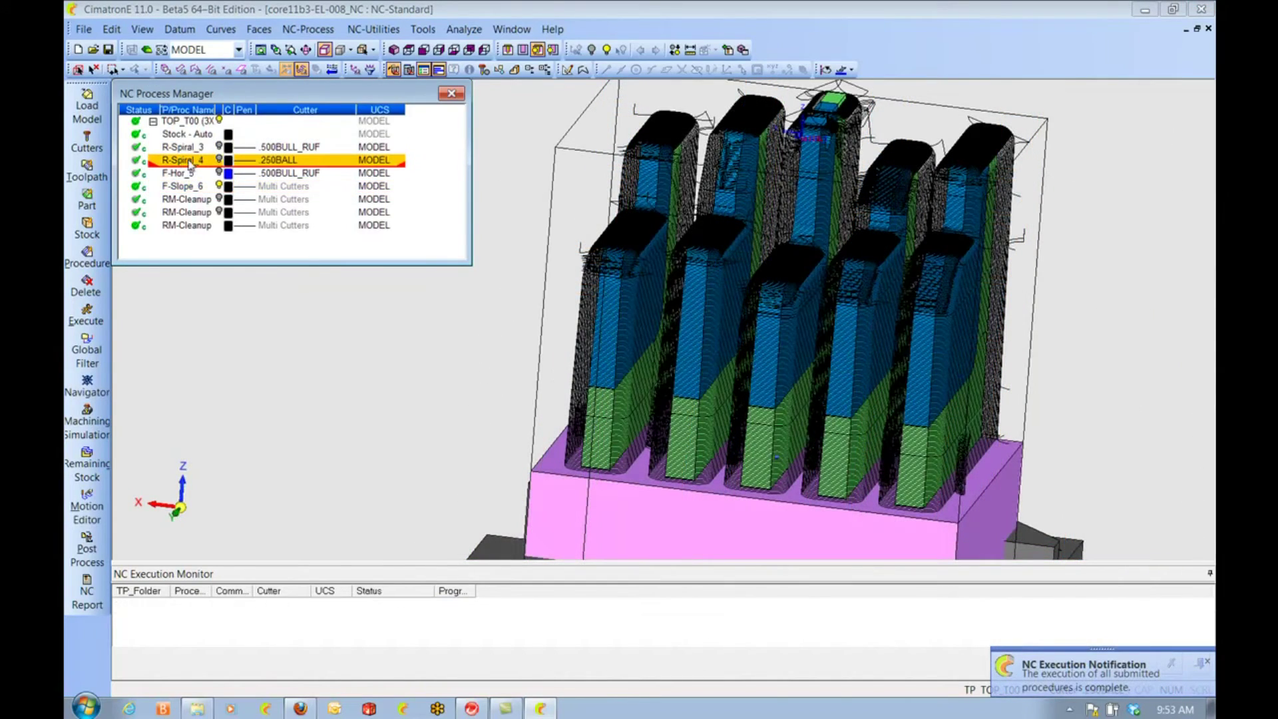
double_click(296, 165)
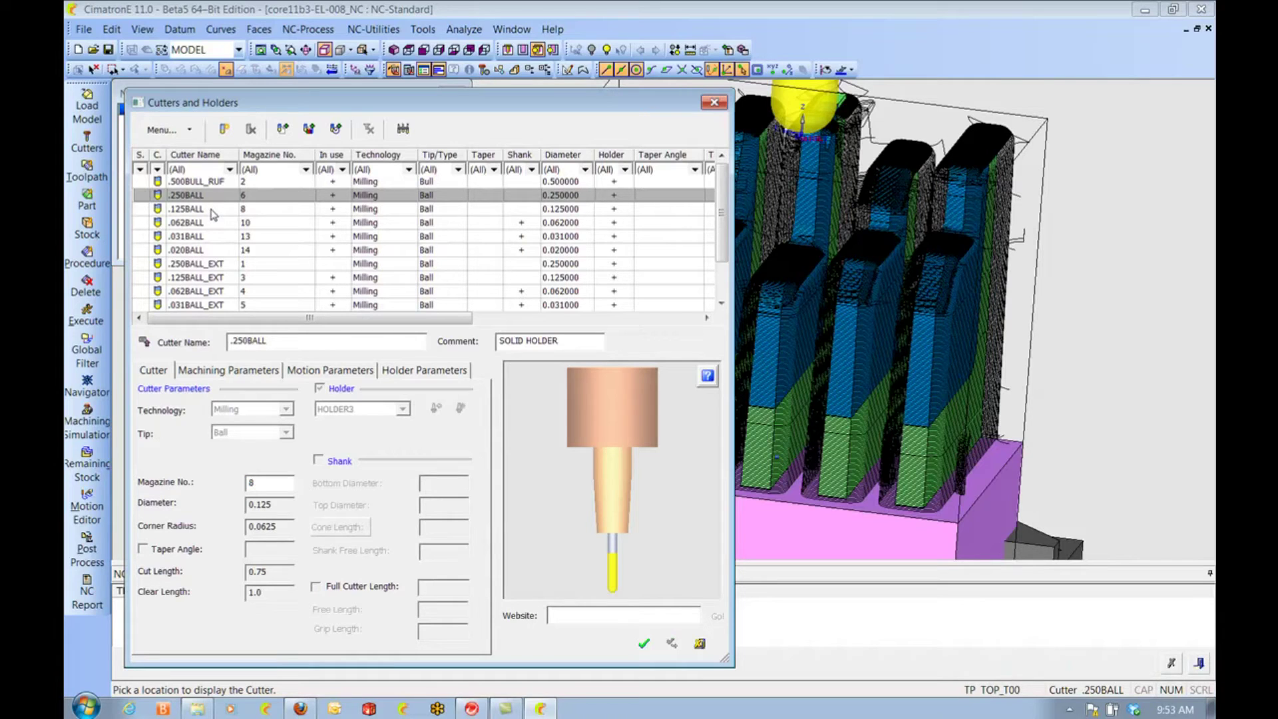
left_click(213, 209)
left_click(644, 644)
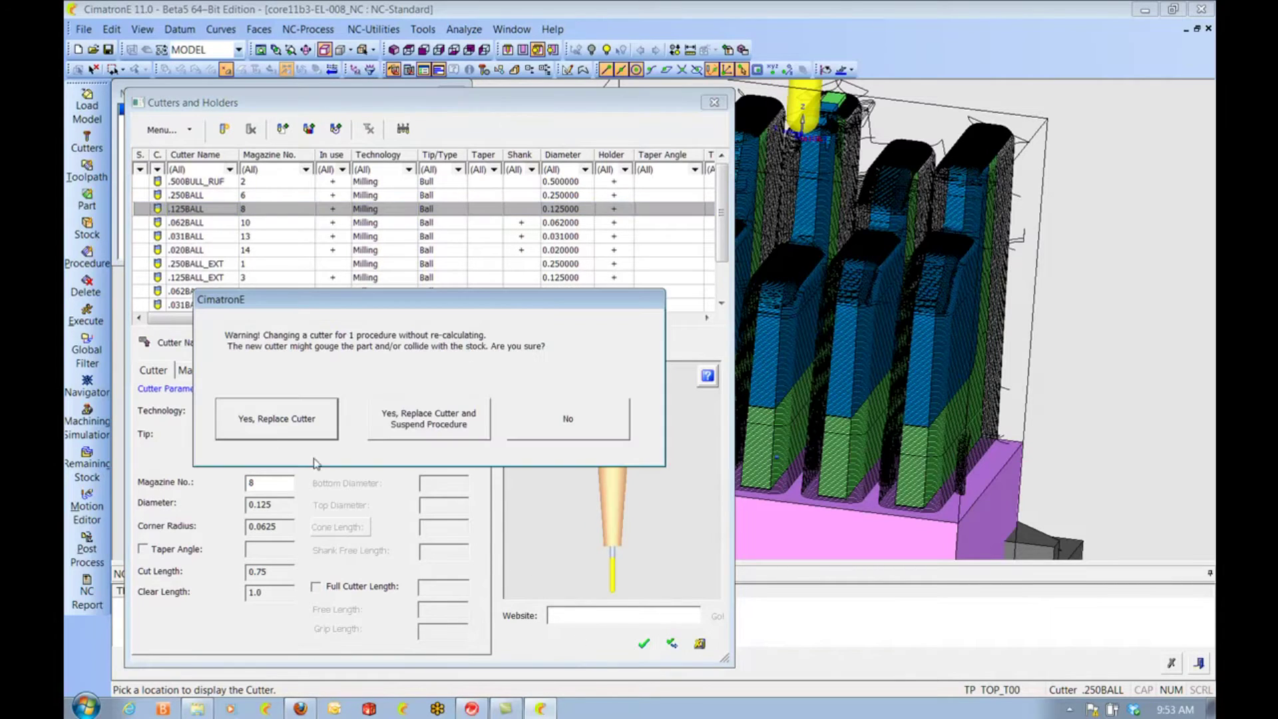
left_click(287, 422)
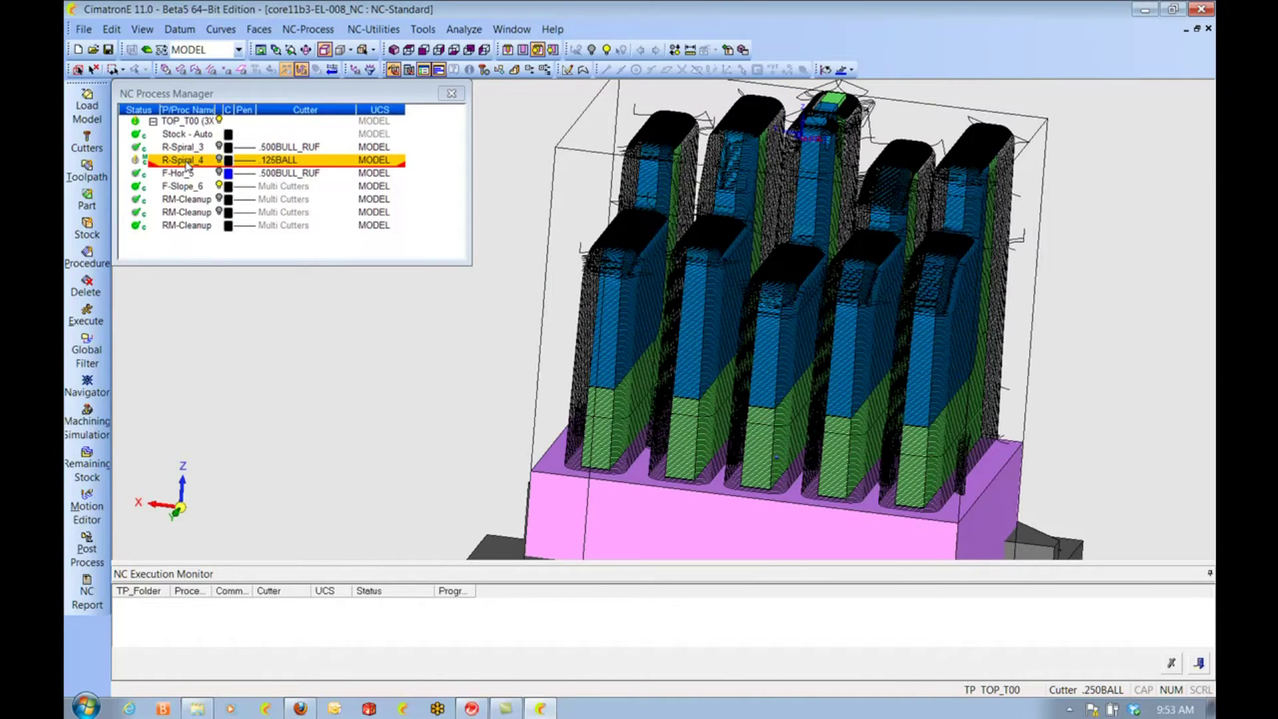
right_click(187, 164)
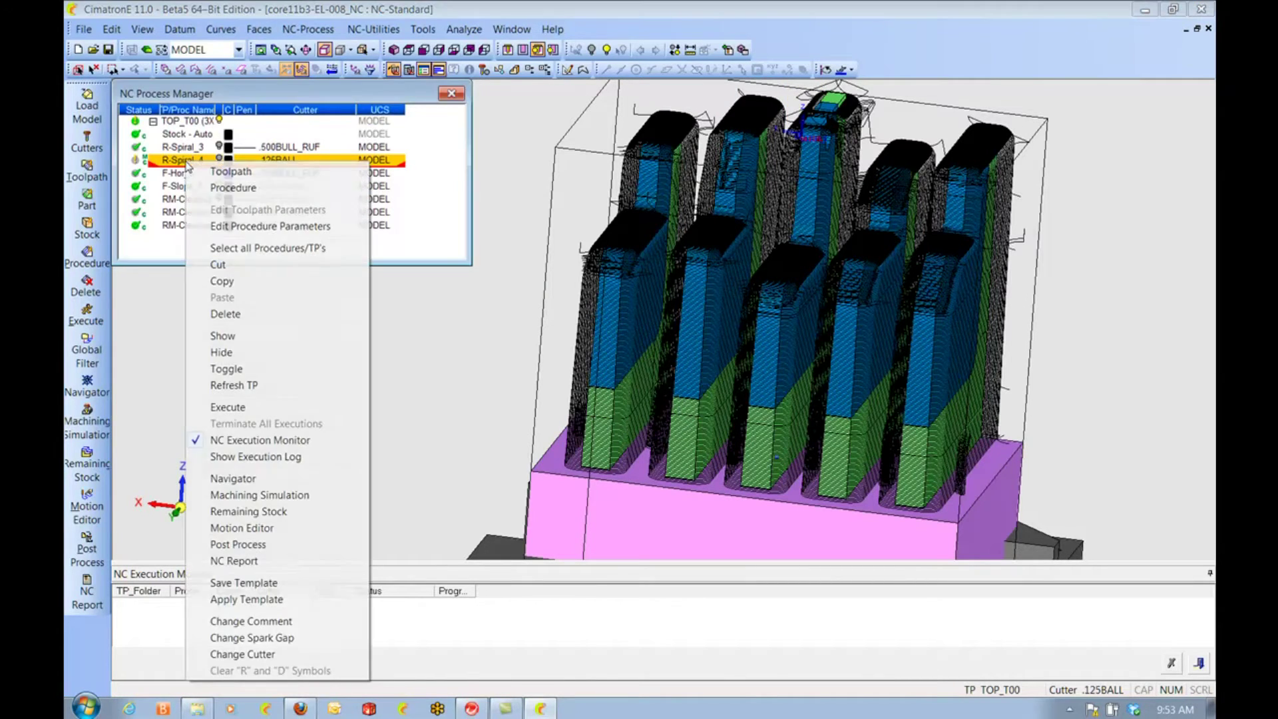
left_click(242, 406)
left_click(407, 284)
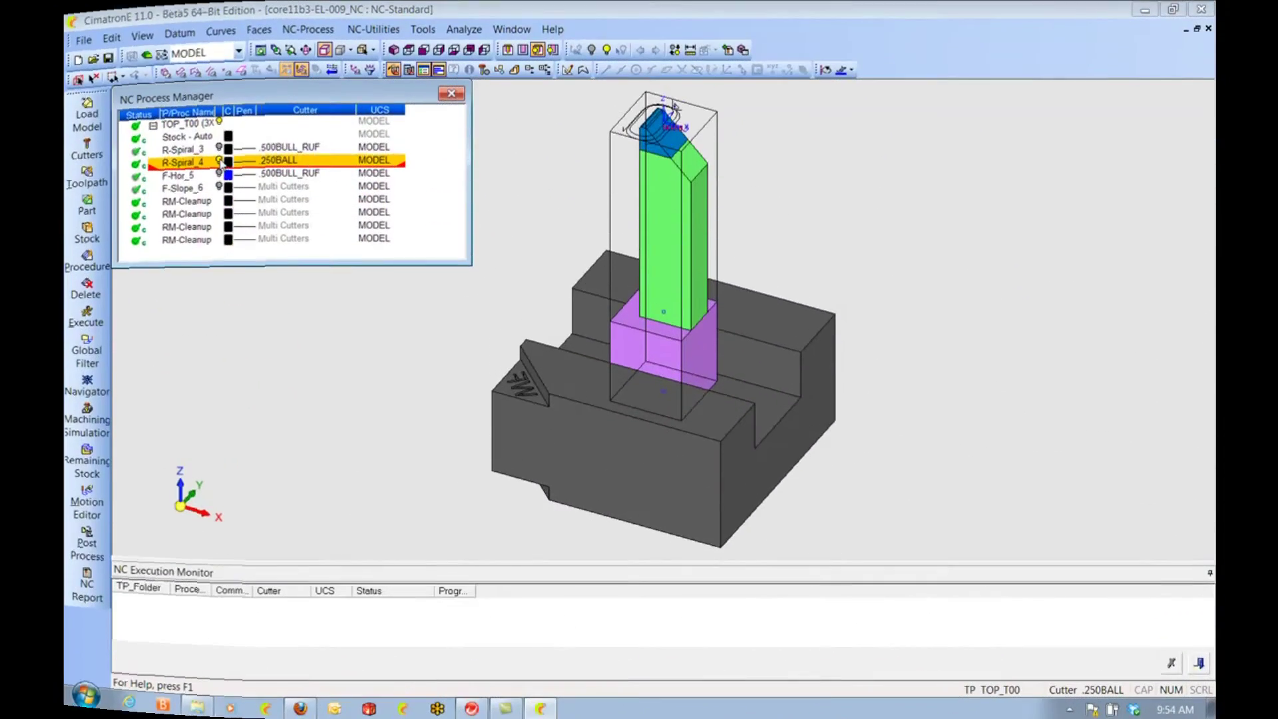
Display the F-Hor_5 and F-Slope_6 toolpaths of the core11b3-EL-009 electrode one at a time to check them
left_click(220, 174)
left_click(219, 186)
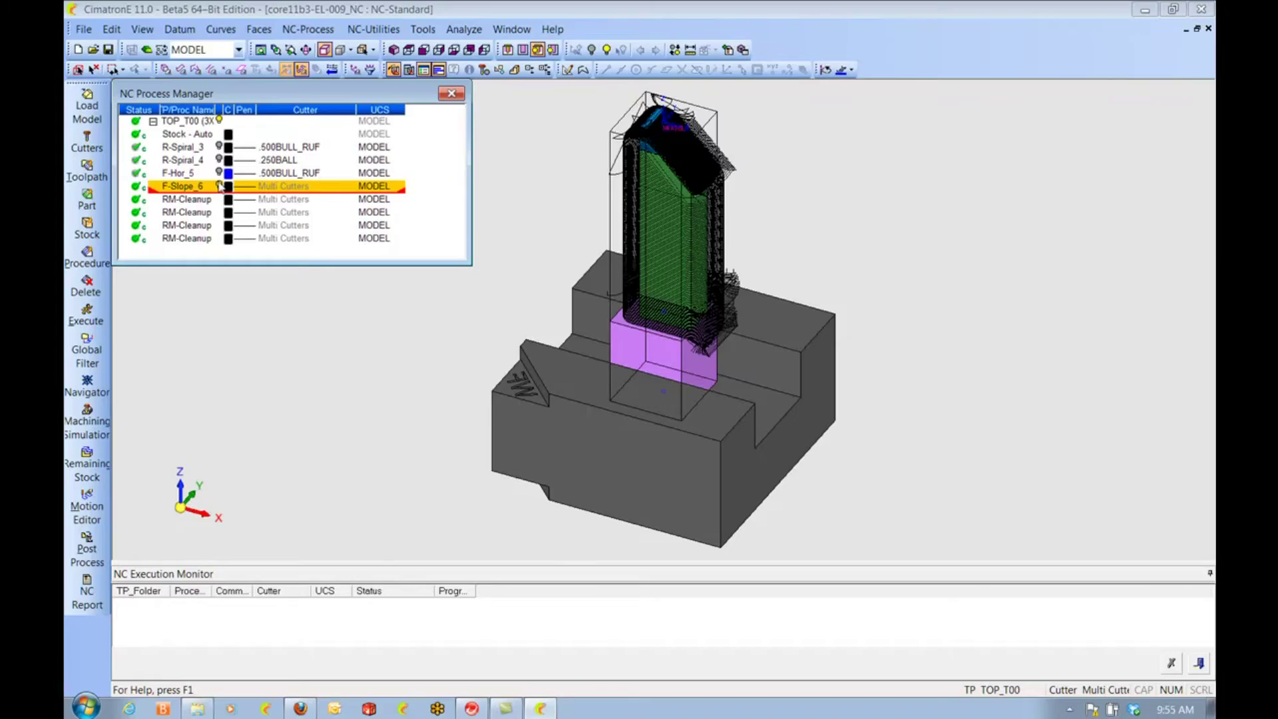
scroll(665, 300, "up", 5)
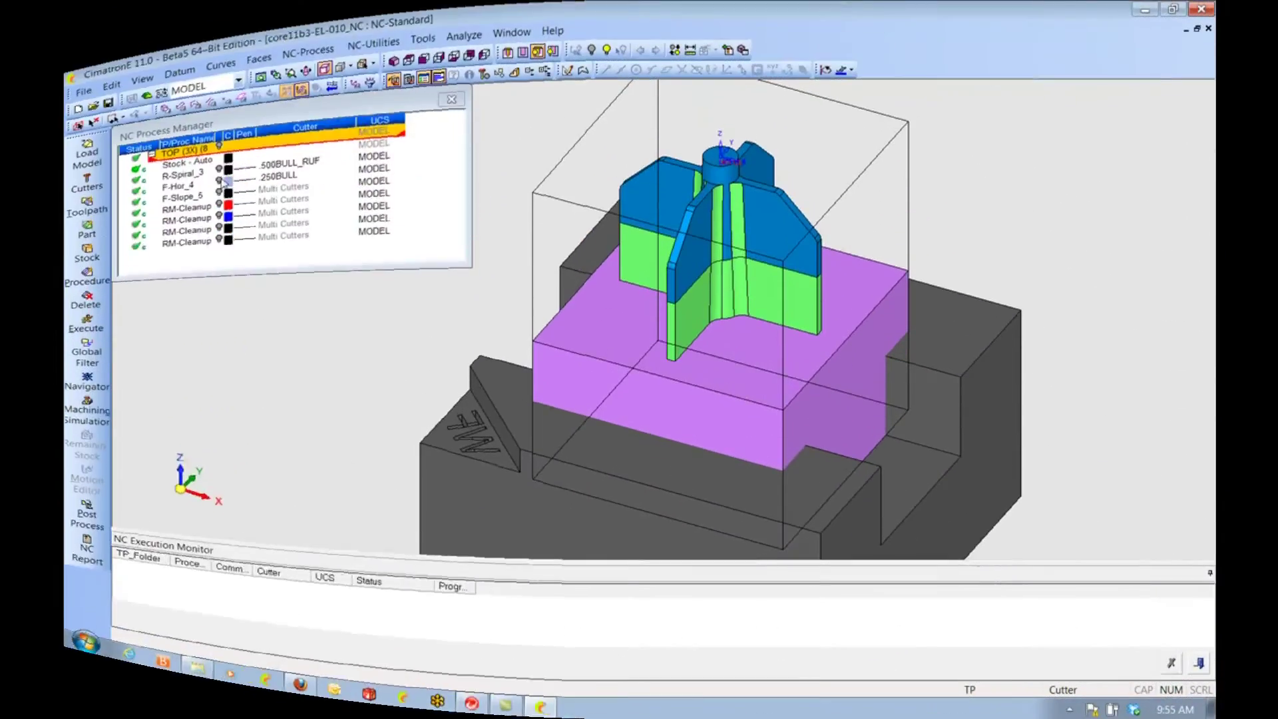
Review the toolpaths of R-Spiral_3, F-Hor_4, F-Slope_5 and the four RM-Cleanup procedures in core11b3-EL-010
left_click(219, 147)
left_click(221, 160)
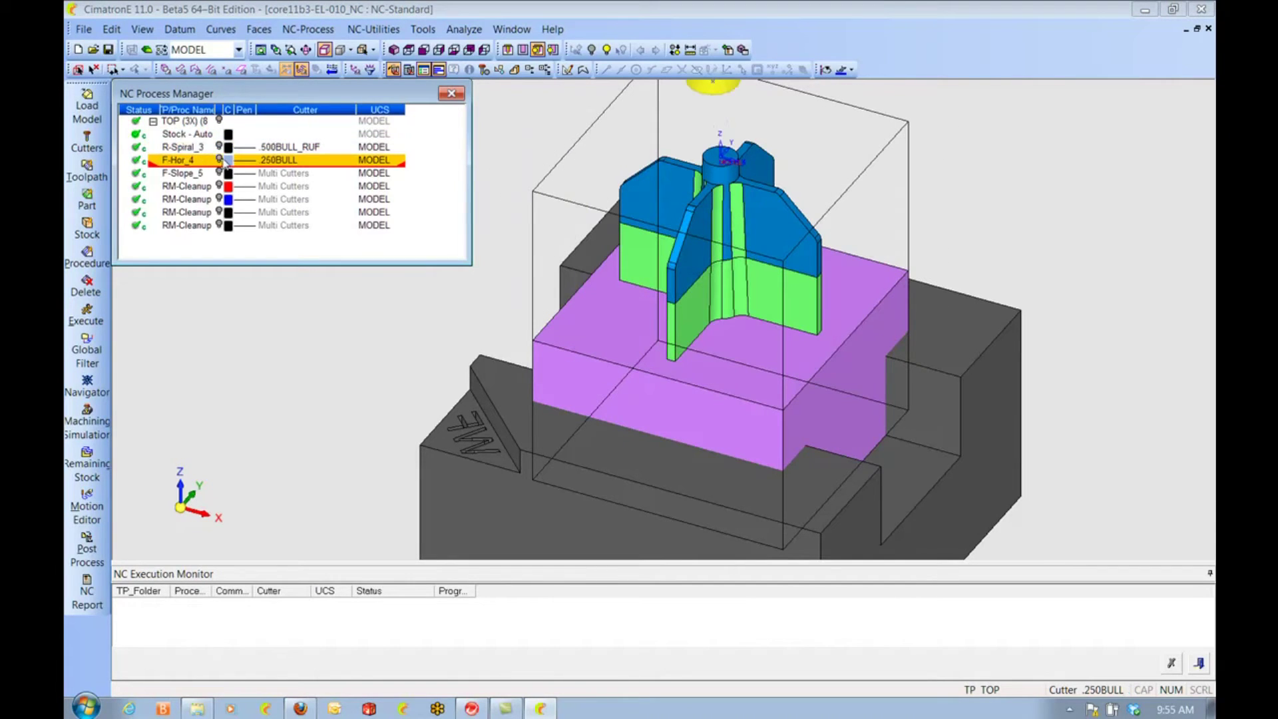
left_click(220, 173)
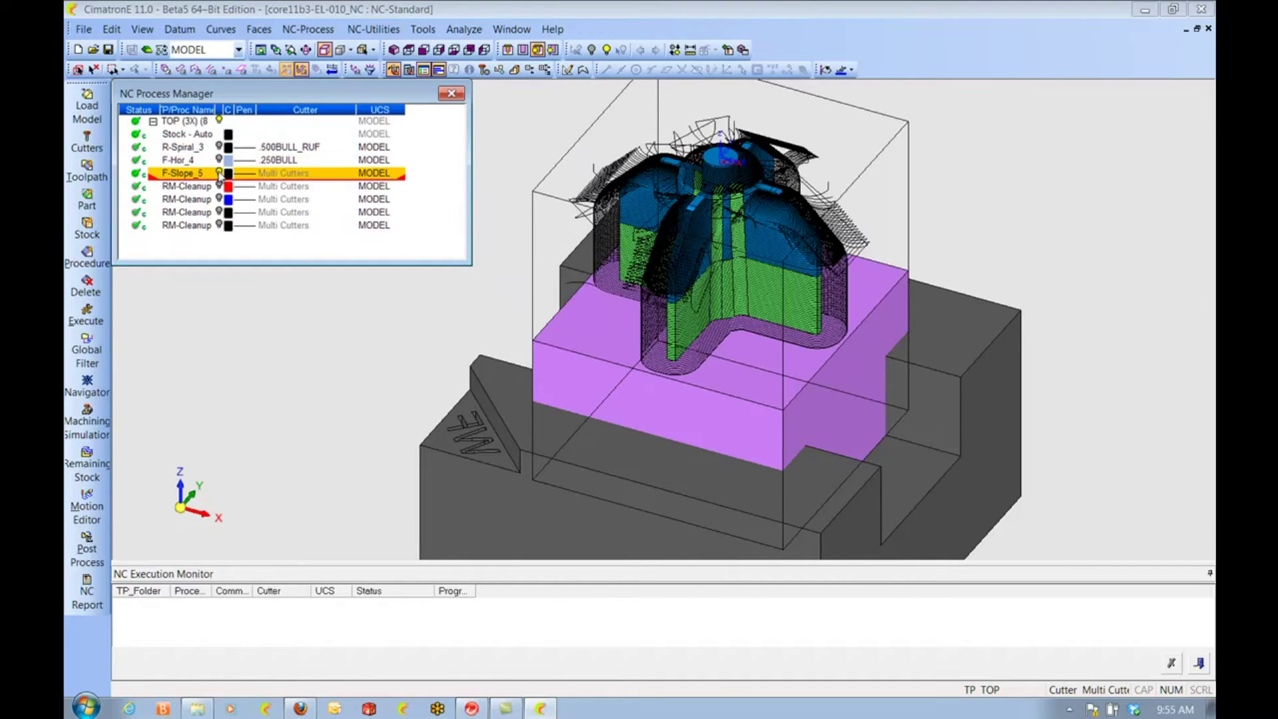
left_click(221, 185)
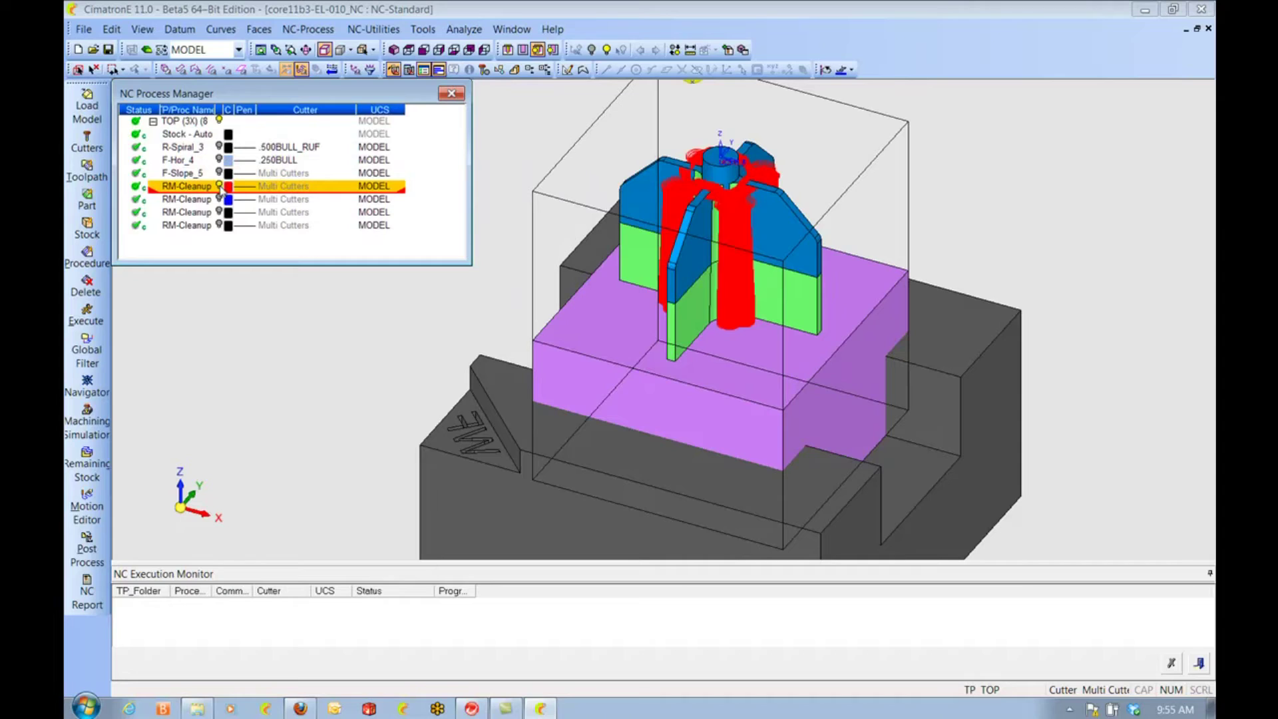
left_click(225, 199)
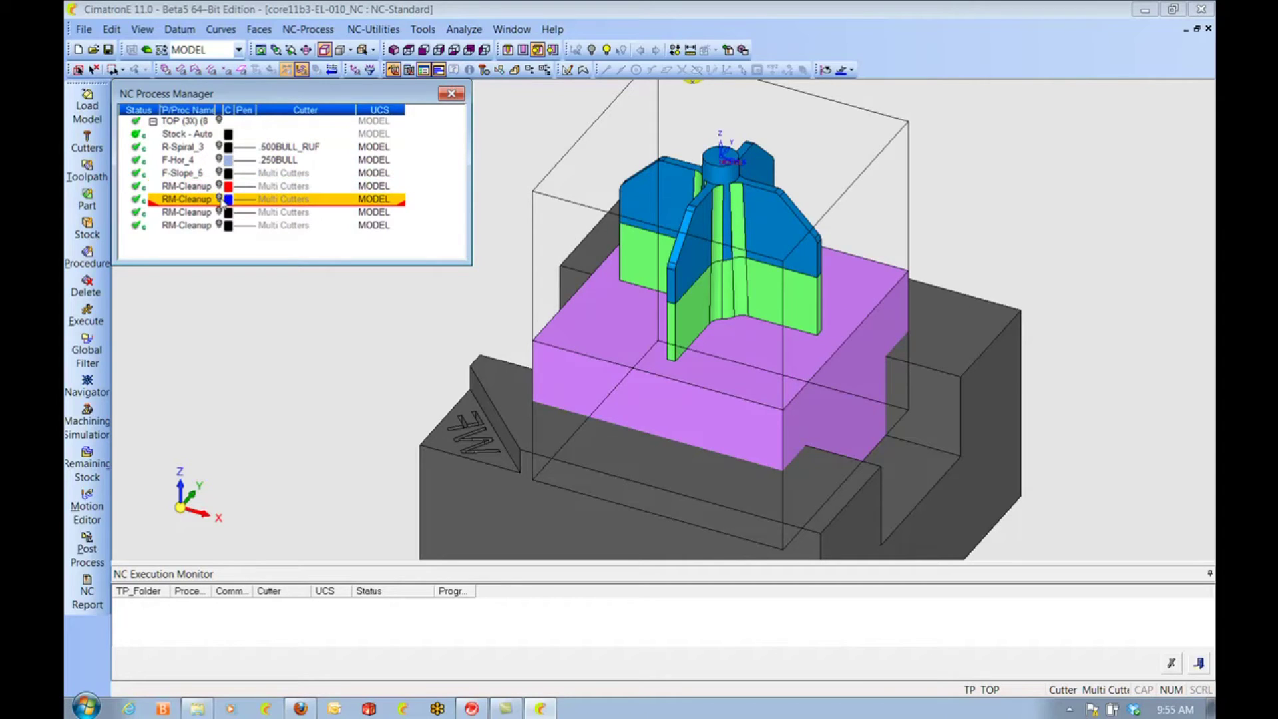
left_click(219, 212)
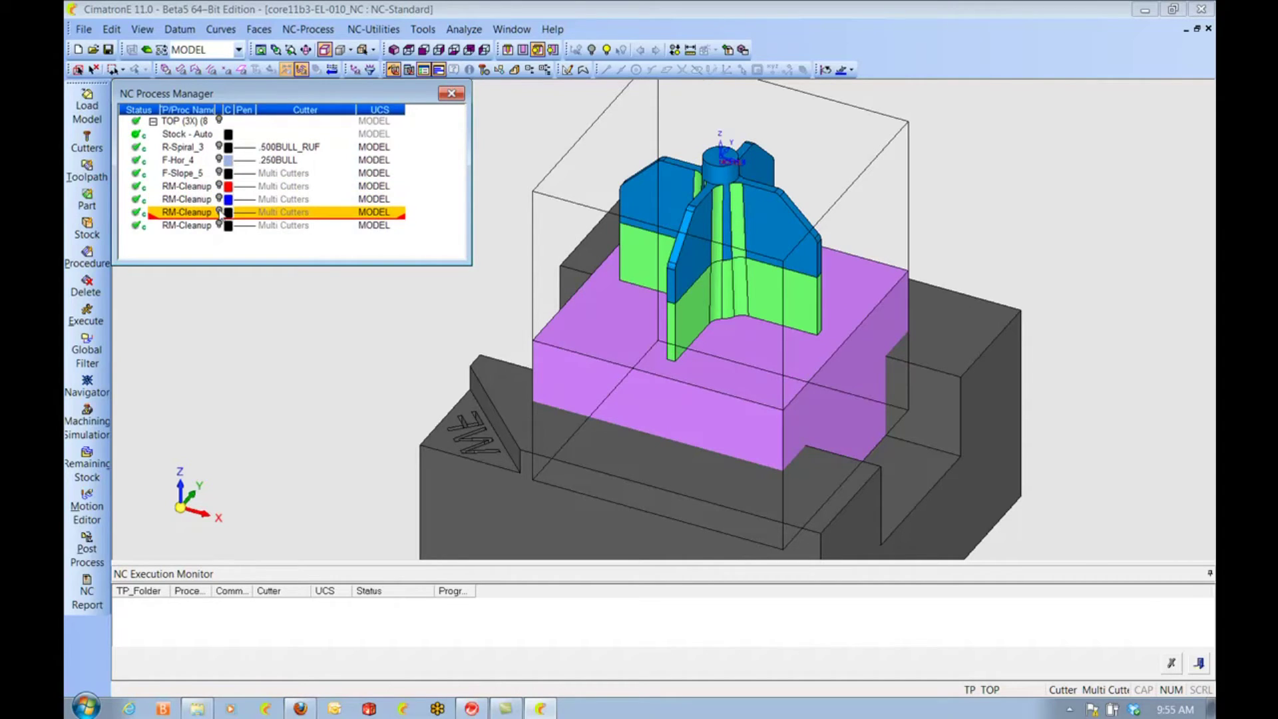
left_click(221, 226)
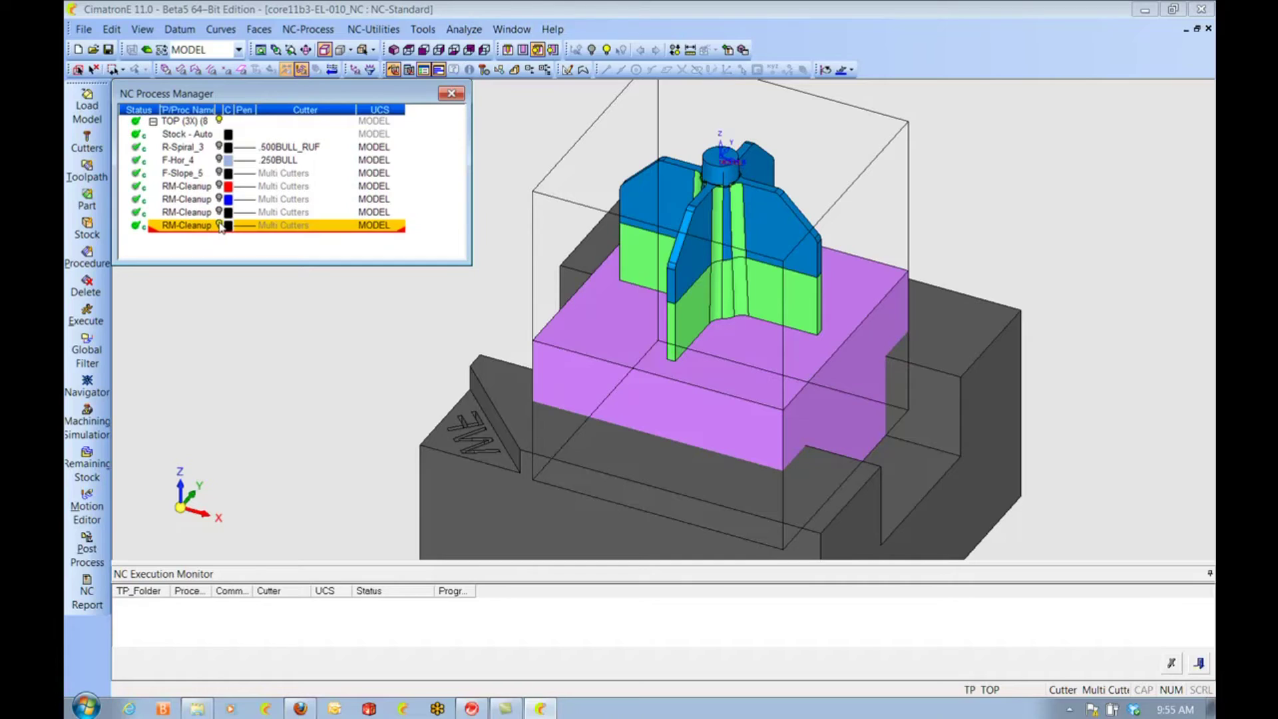
Display the F-Hor_4 toolpath, edit the Tolerance & Surf. Offset setting in its motion parameters, and recalculate the procedure
left_click(187, 165)
left_click(219, 160)
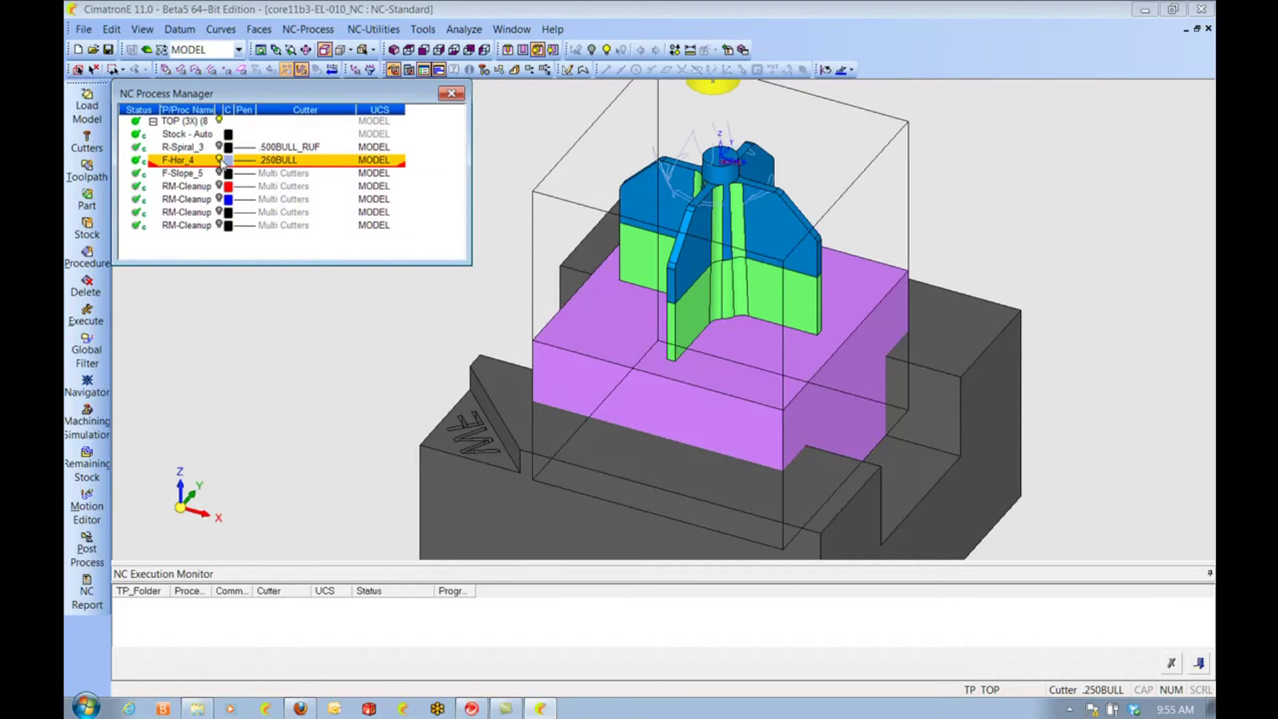
double_click(185, 161)
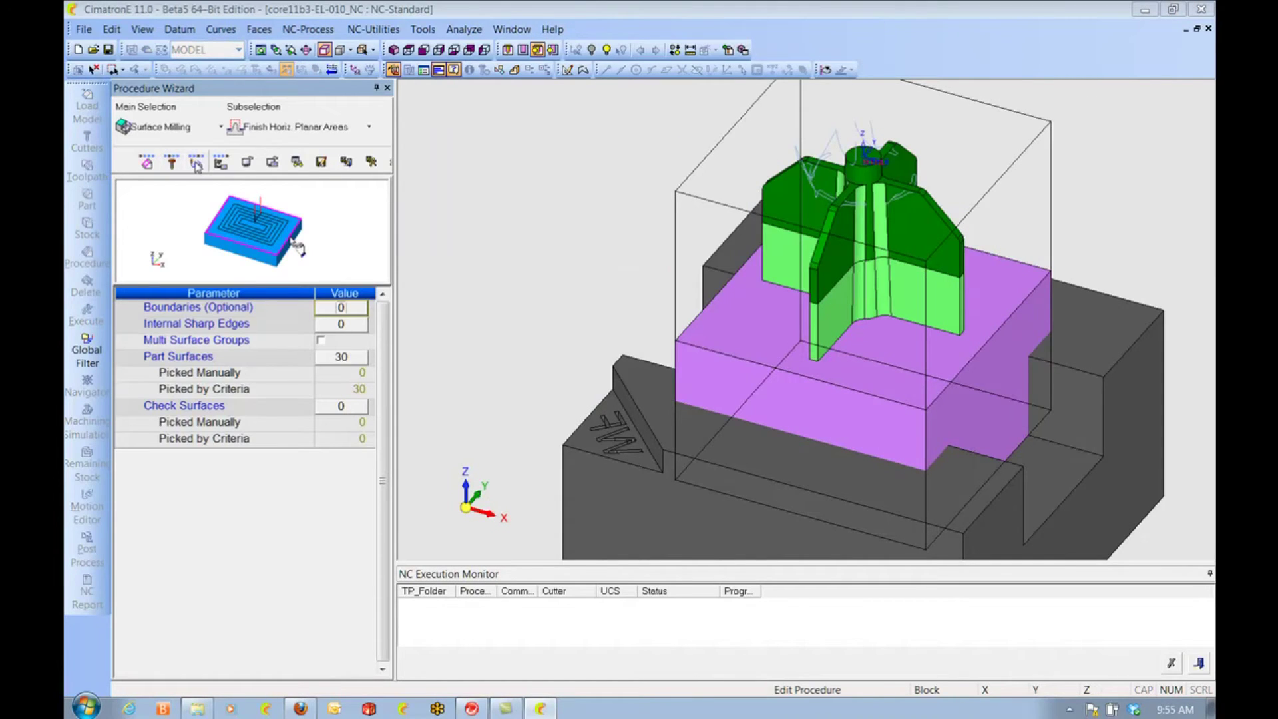
left_click(197, 164)
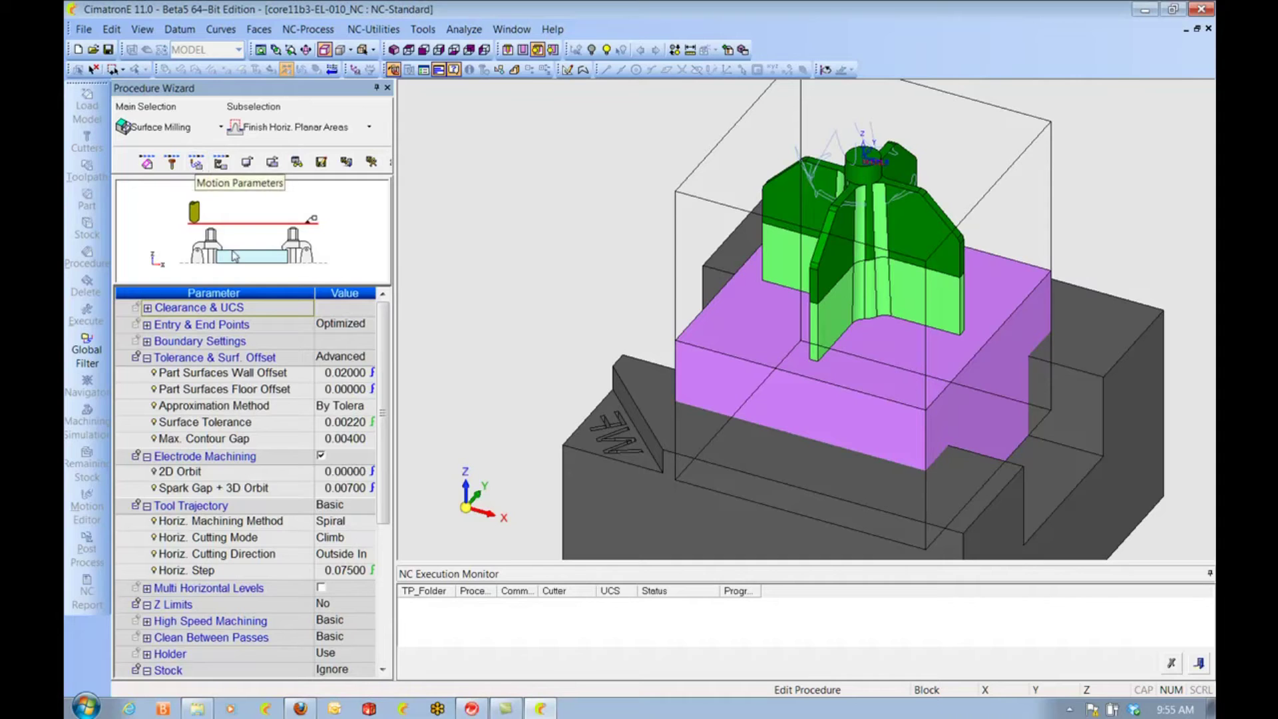
left_click(340, 357)
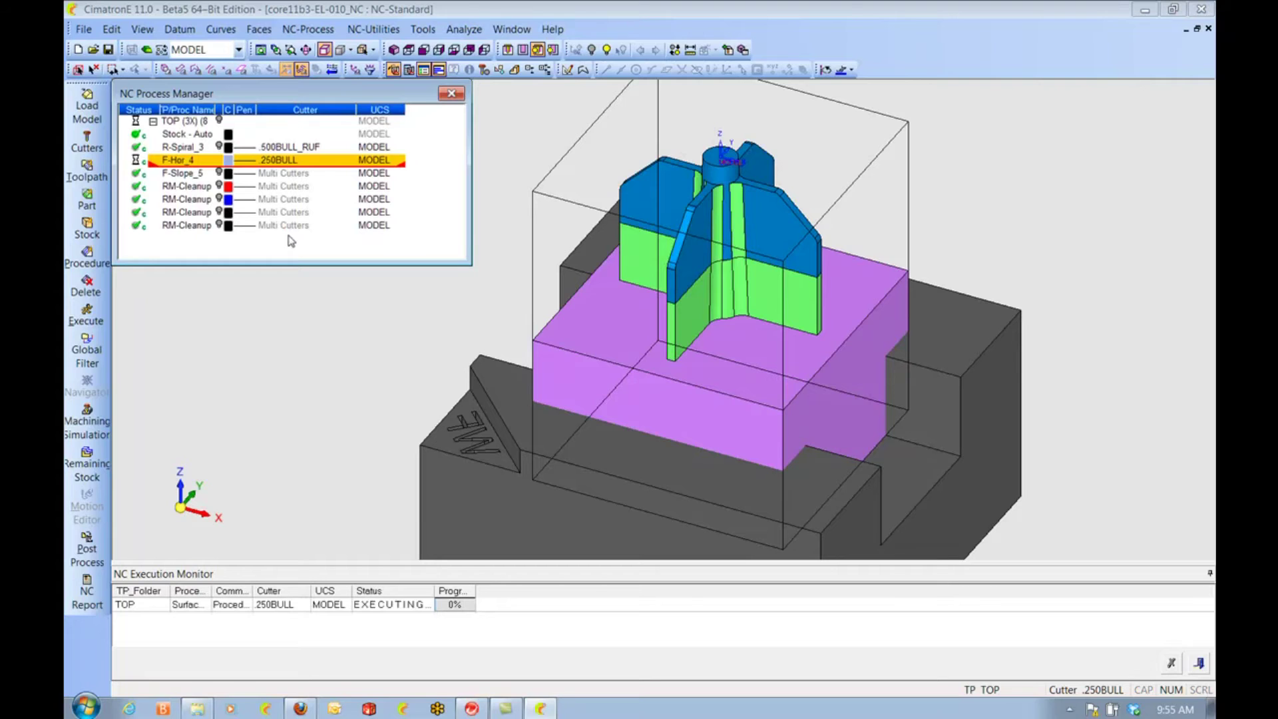
Examine the recalculated F-Hor_4 toolpath around the central cylinder and the tops of the ribs
scroll(628, 446, "up", 5)
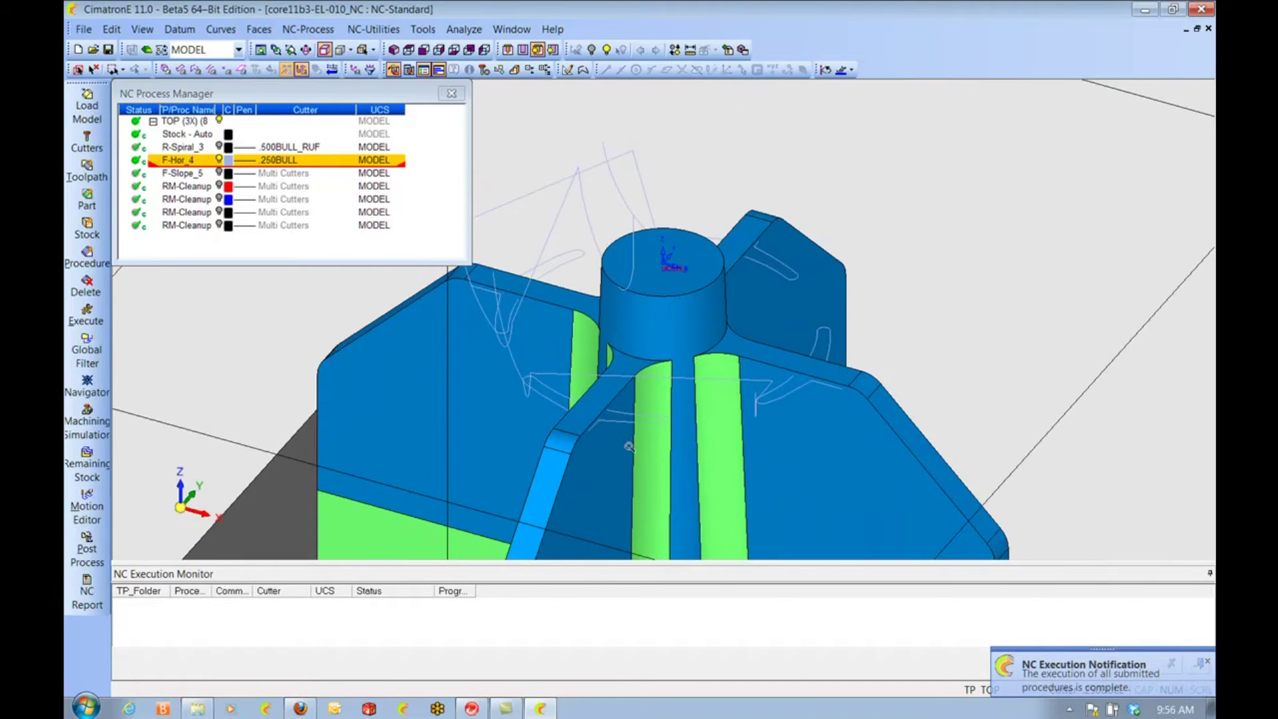
scroll(629, 446, "up", 4)
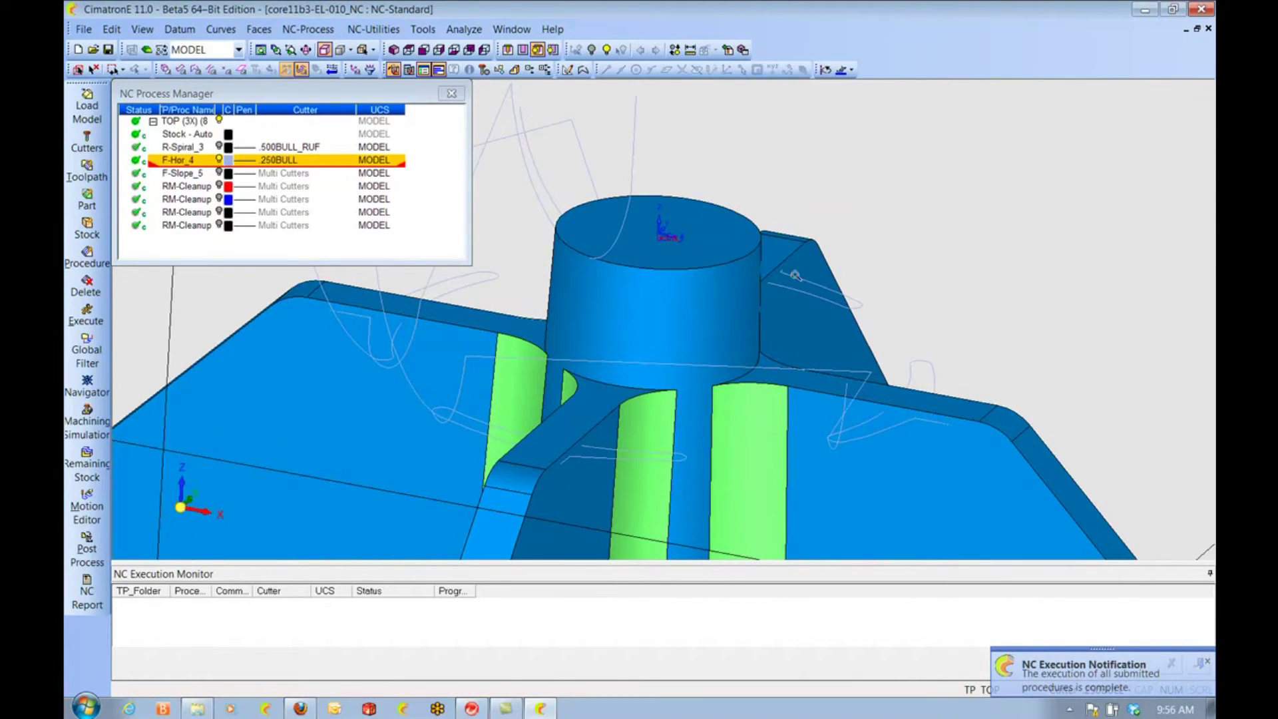
middle_click_drag(709, 463, 771, 393)
scroll(772, 392, "down", 2)
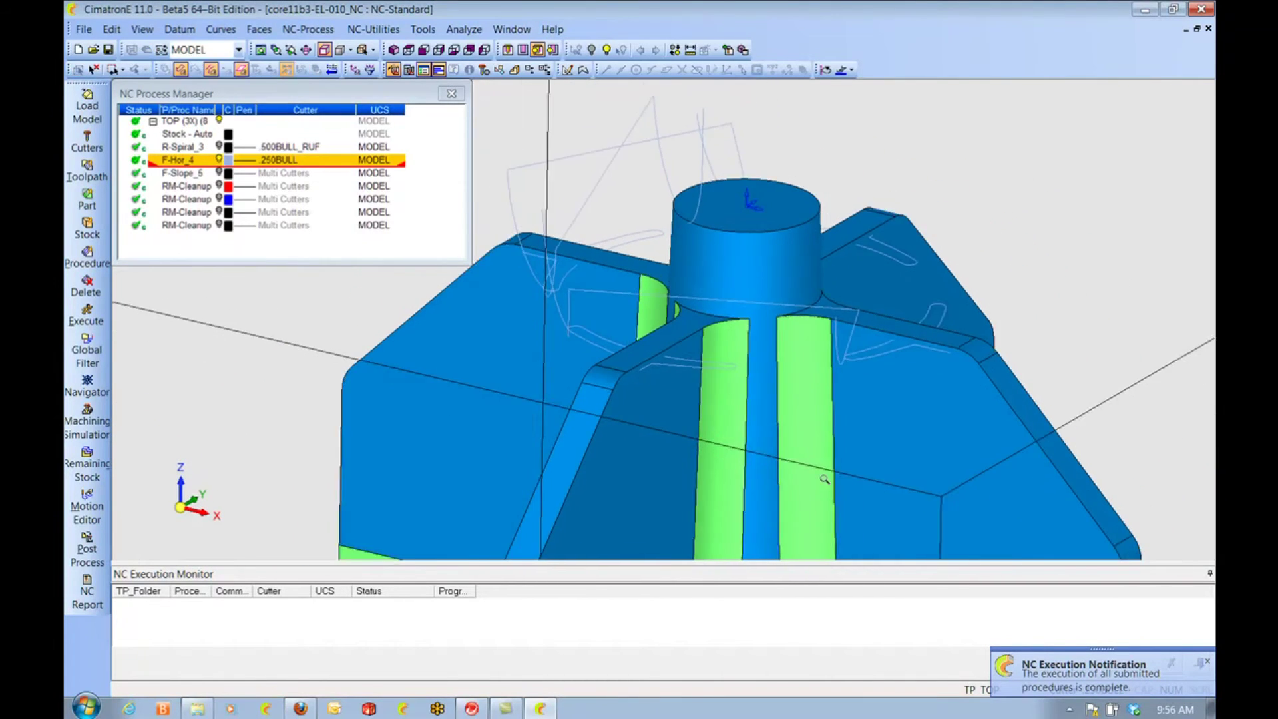
scroll(804, 406, "down", 3)
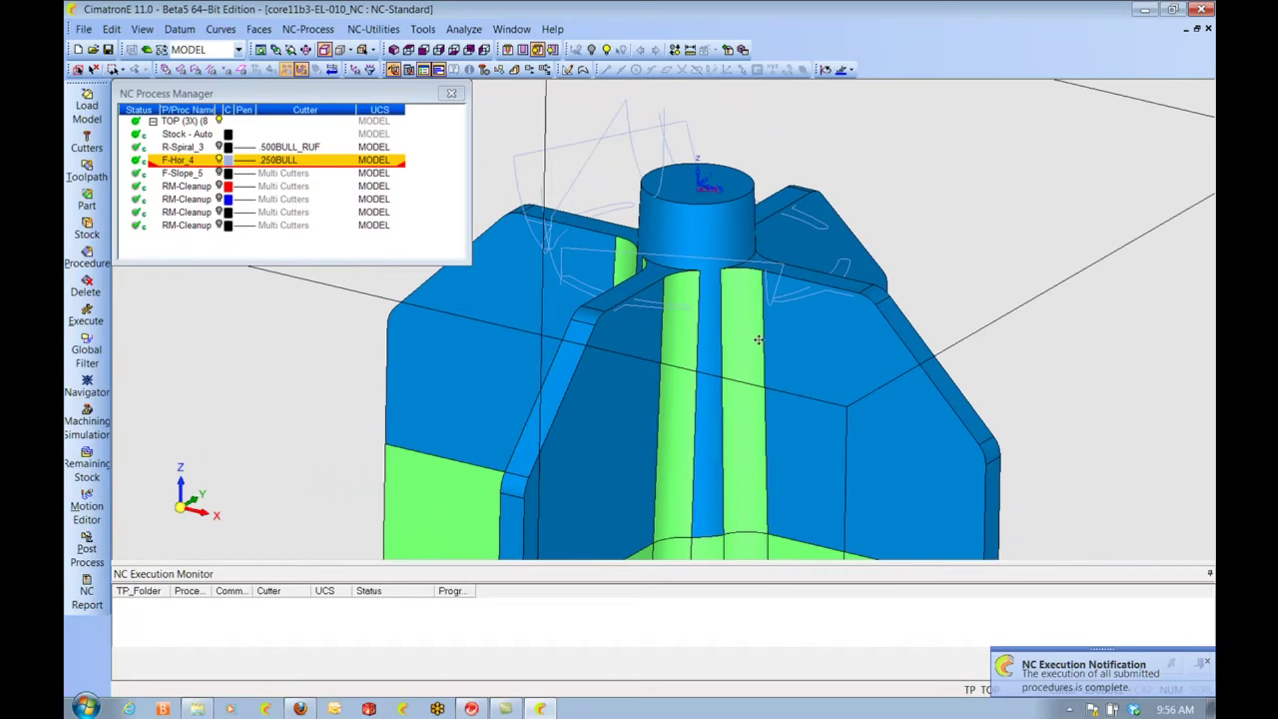
Check the third RM-Cleanup toolpath and delete the last three RM-Cleanup procedures, keeping only the first one after F-Slope_5
left_click(219, 211)
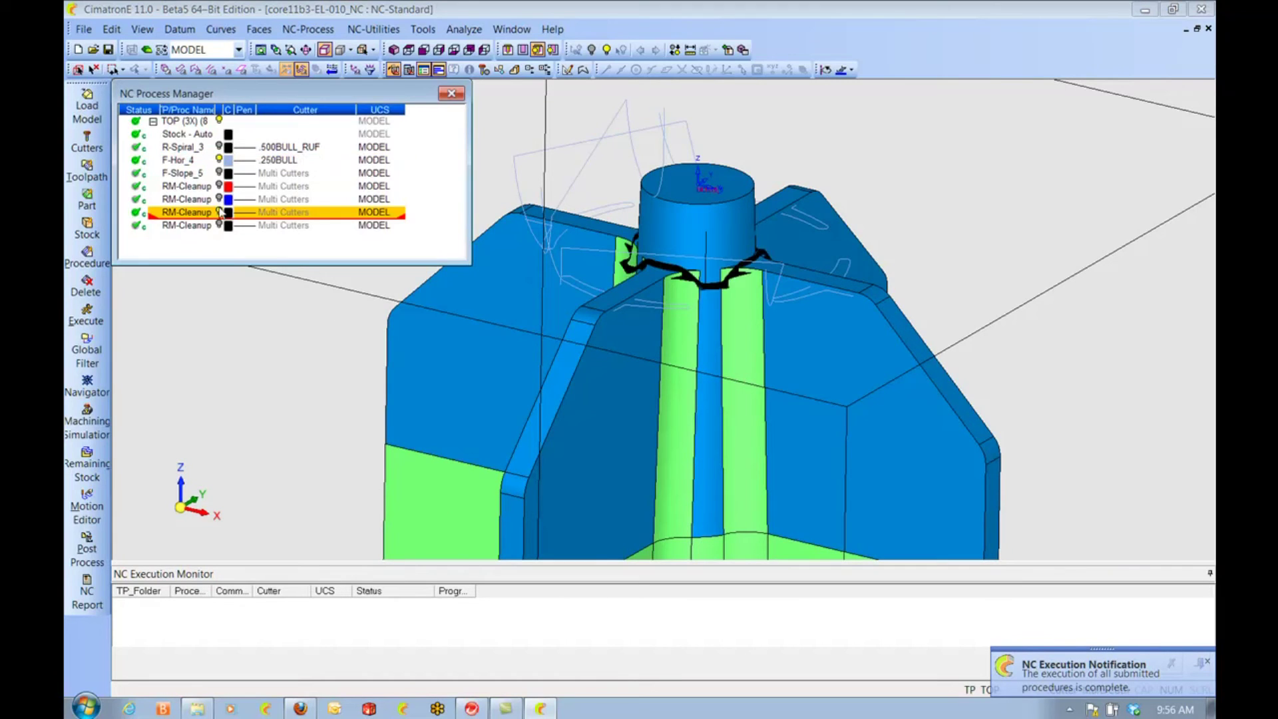
left_click(197, 201)
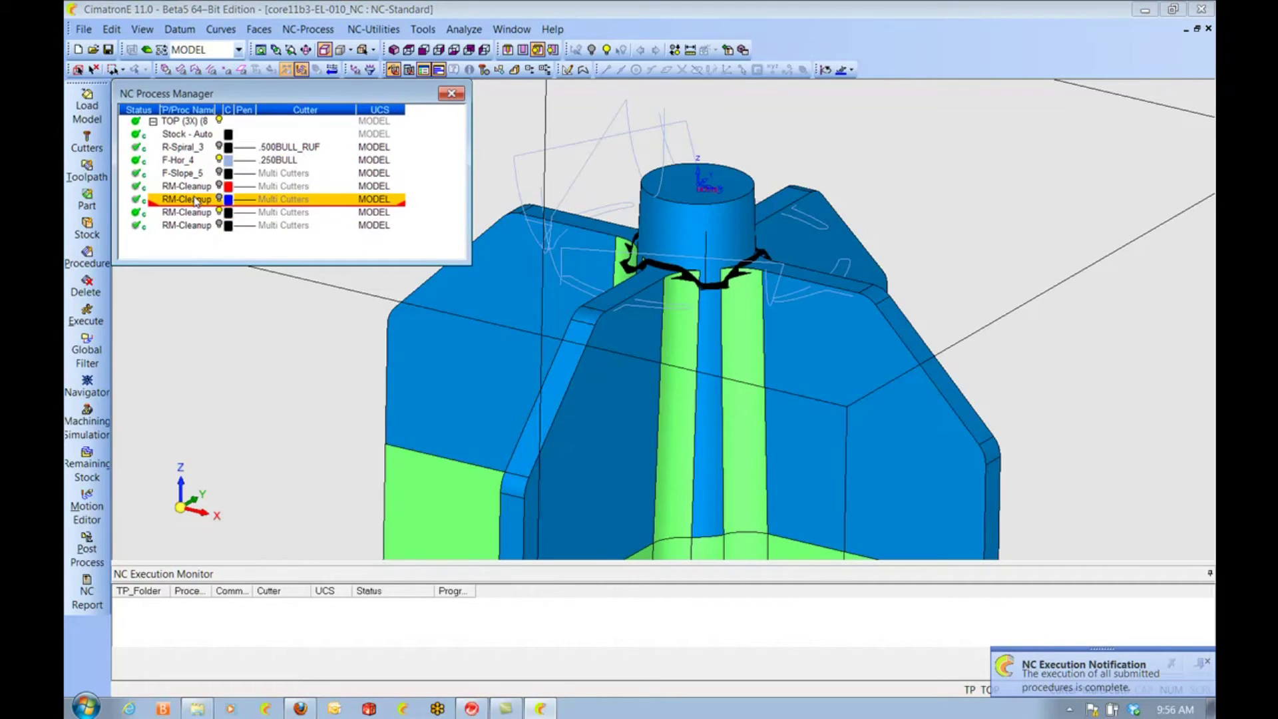
left_click(189, 226, "shift")
right_click(190, 225)
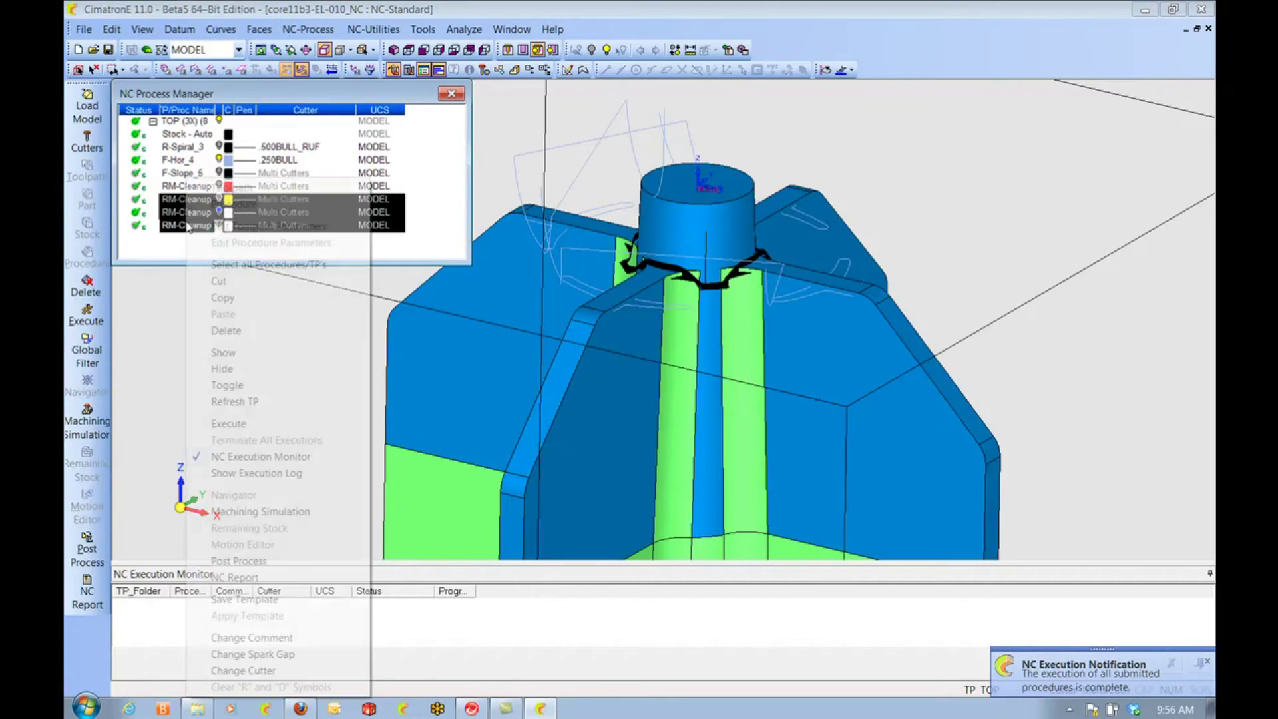
left_click(234, 331)
left_click(258, 218)
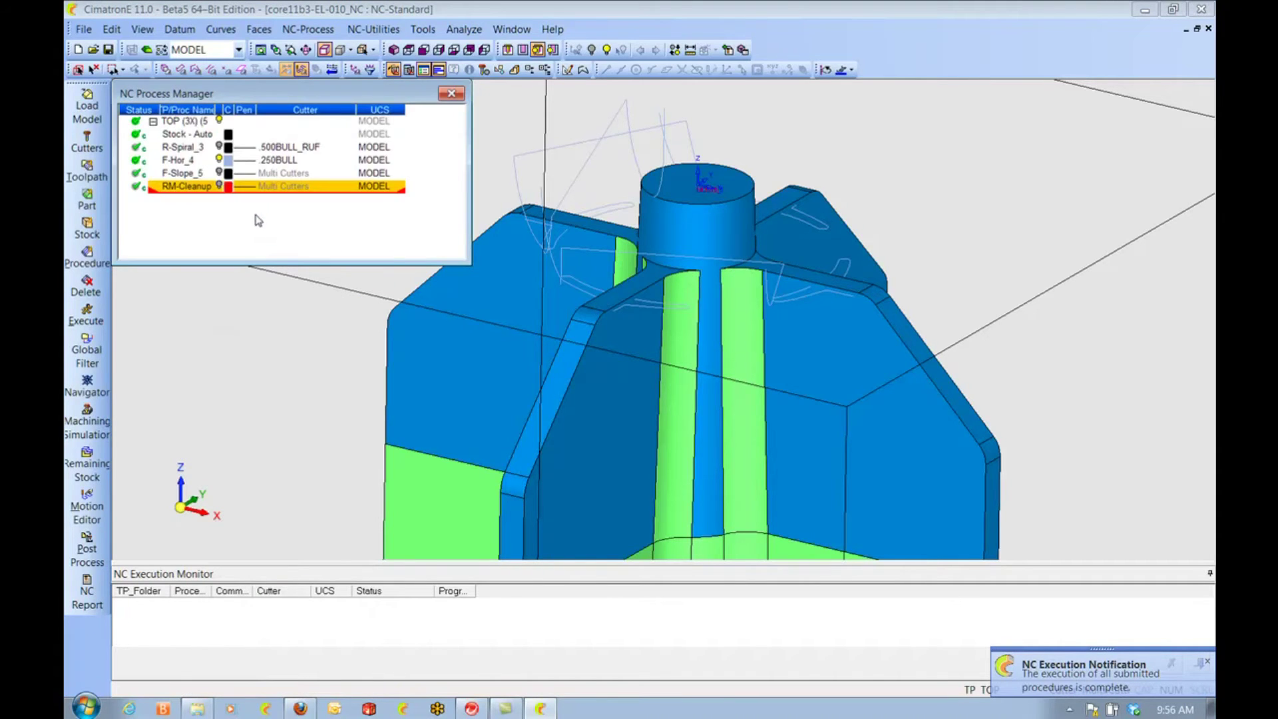
Display the remaining RM-Cleanup toolpath, restrict its machined regions to vertical only, and save and calculate the procedure
left_click(220, 187)
double_click(217, 187)
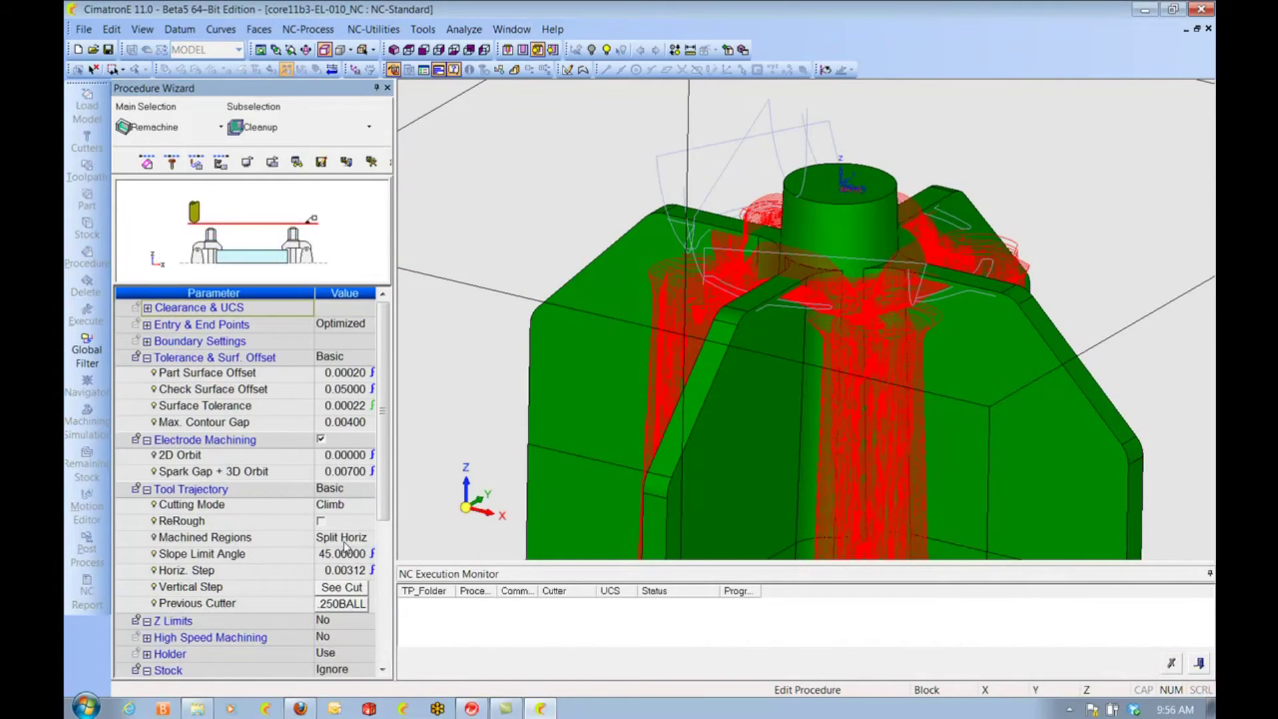
left_click(343, 539)
left_click(336, 599)
right_click(446, 366)
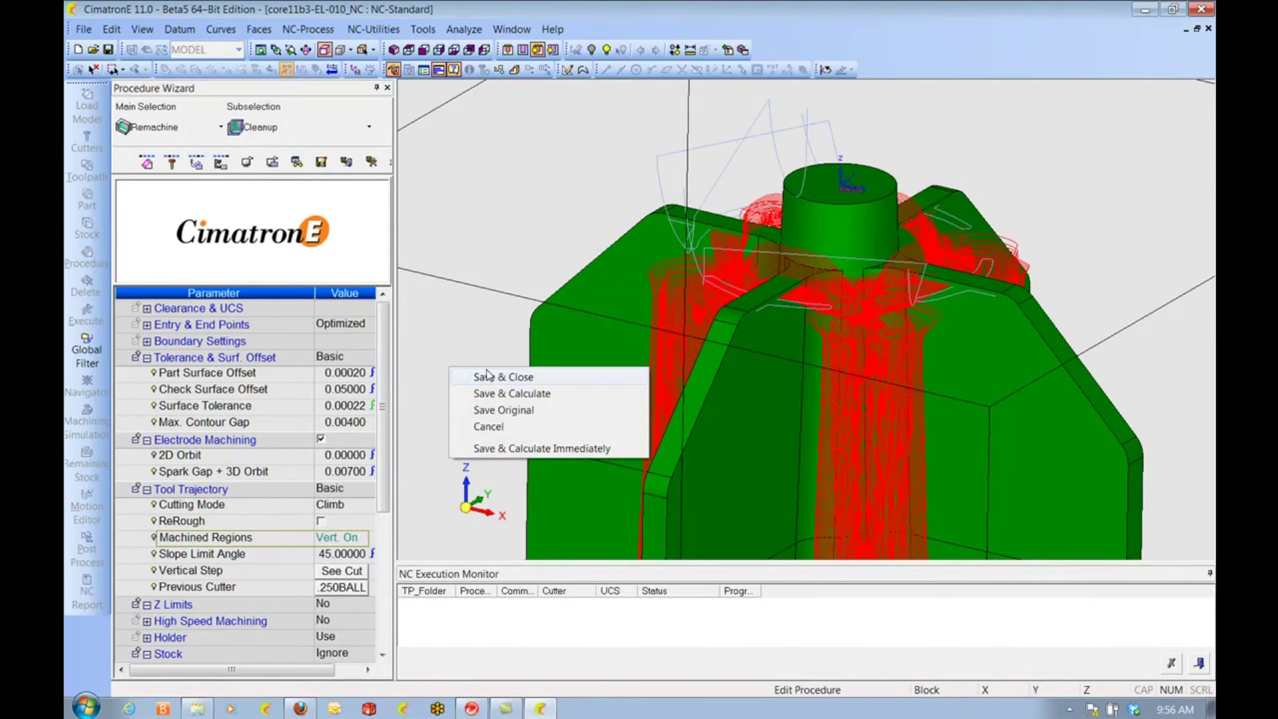
left_click(502, 393)
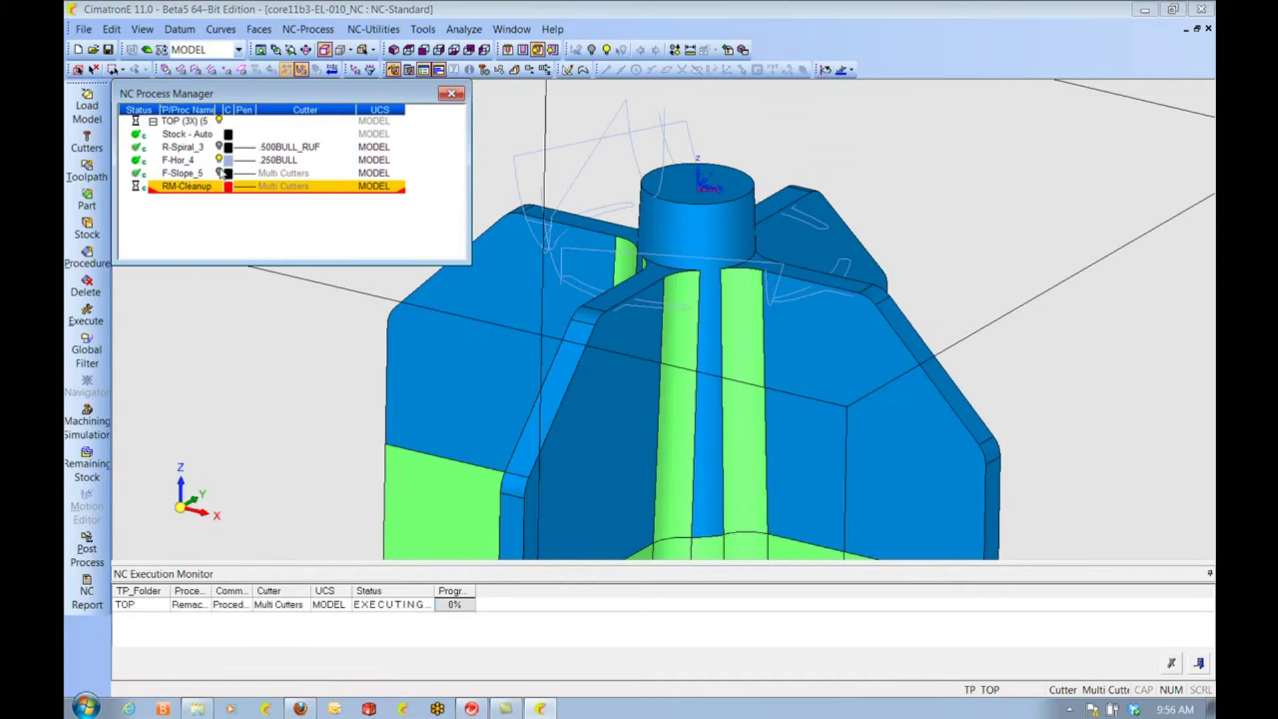
Edit the F-Slope_5 procedure and set its Z Limits to Top Only
left_click(193, 175)
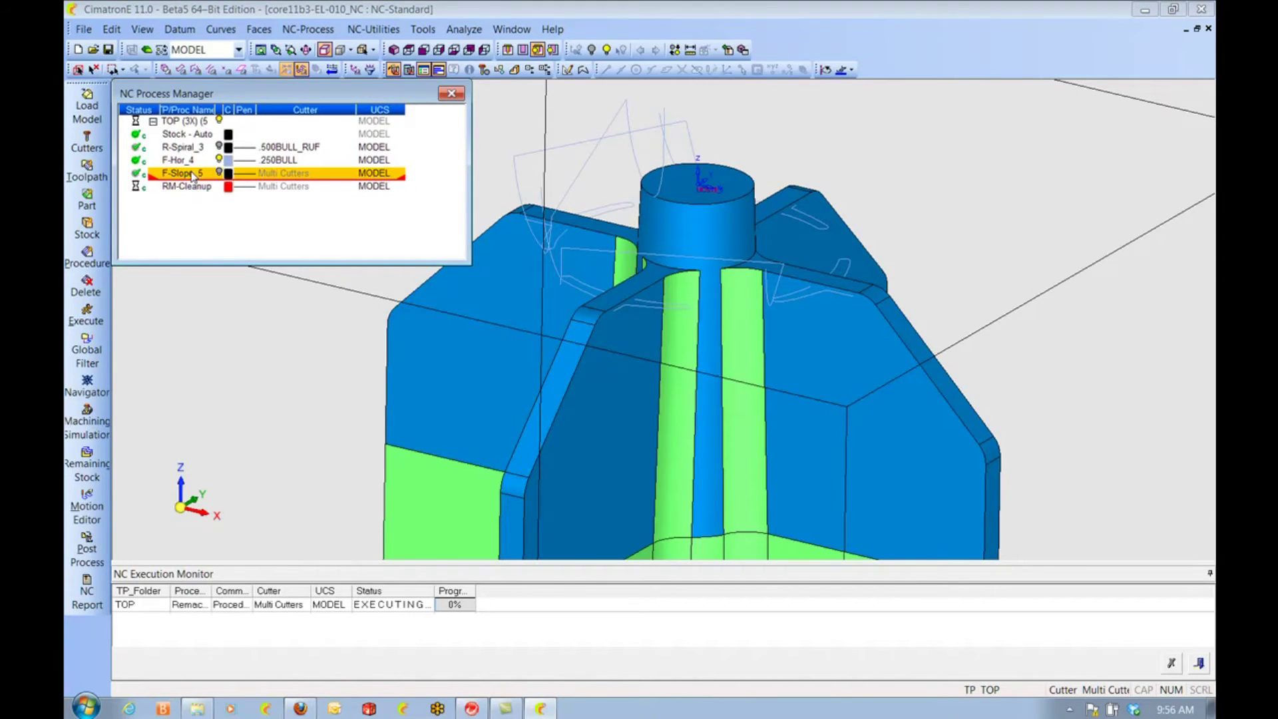
double_click(193, 175)
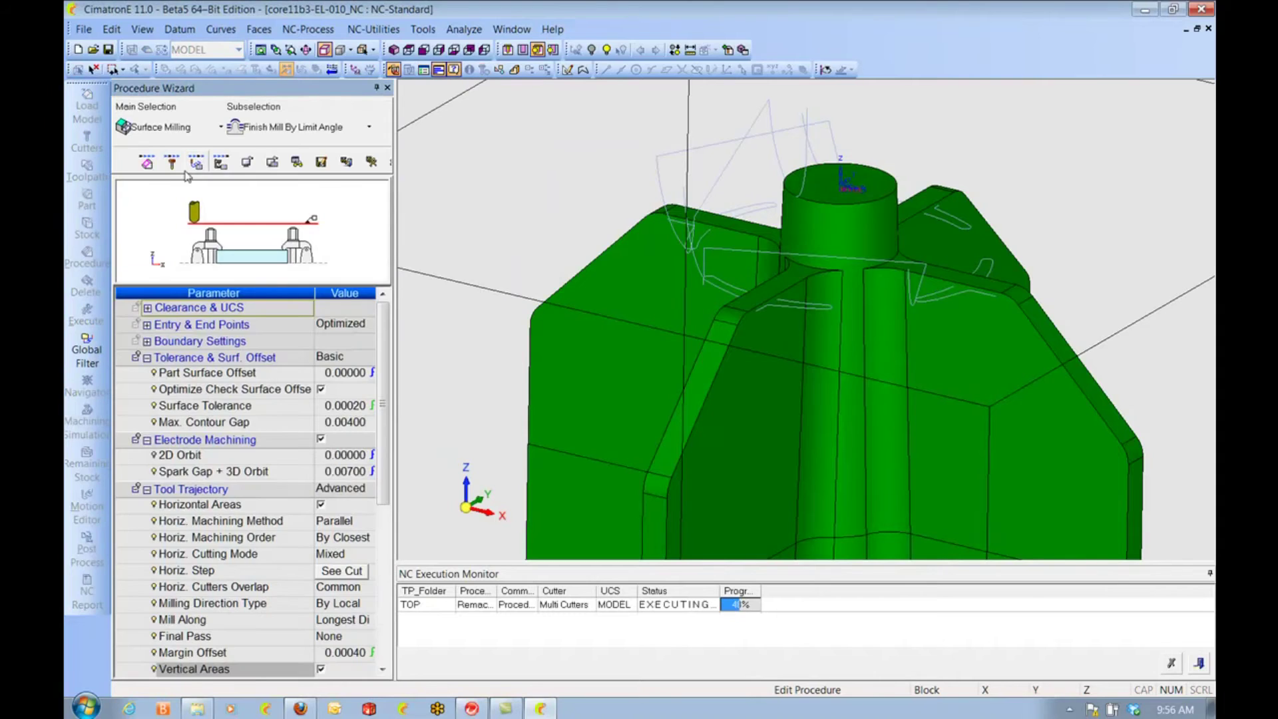
left_click_drag(386, 461, 393, 536)
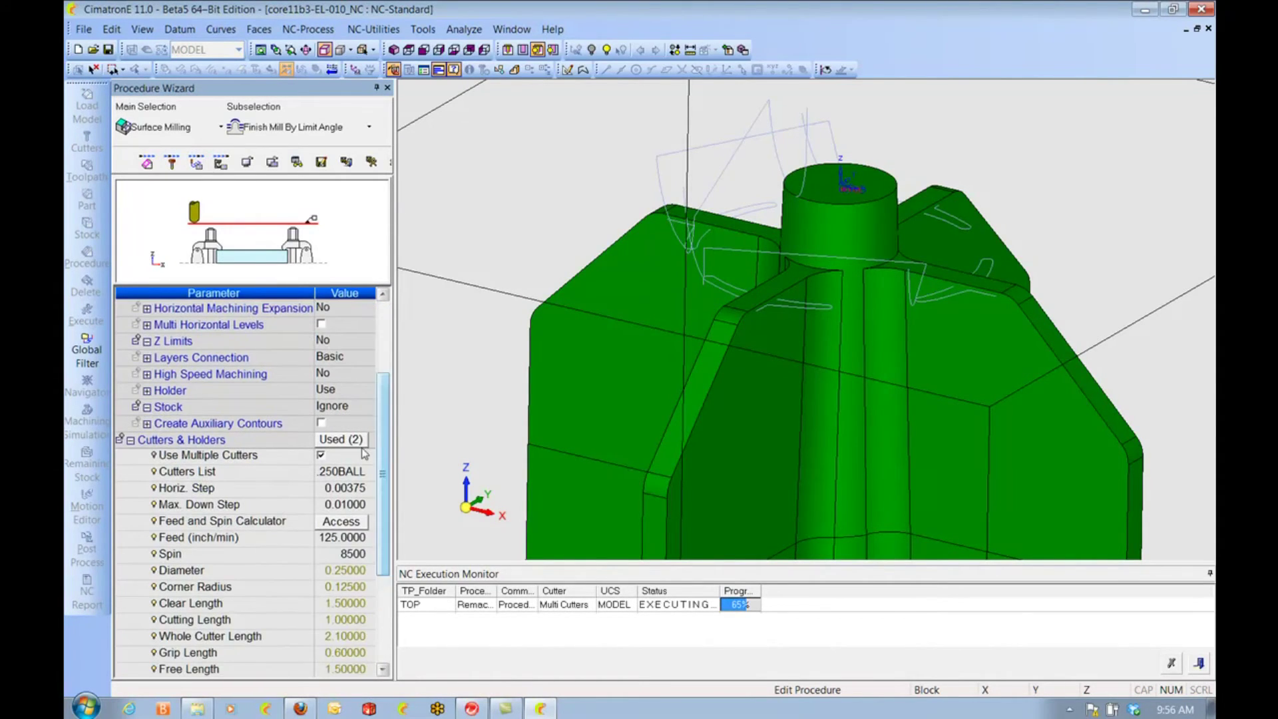
left_click(346, 340)
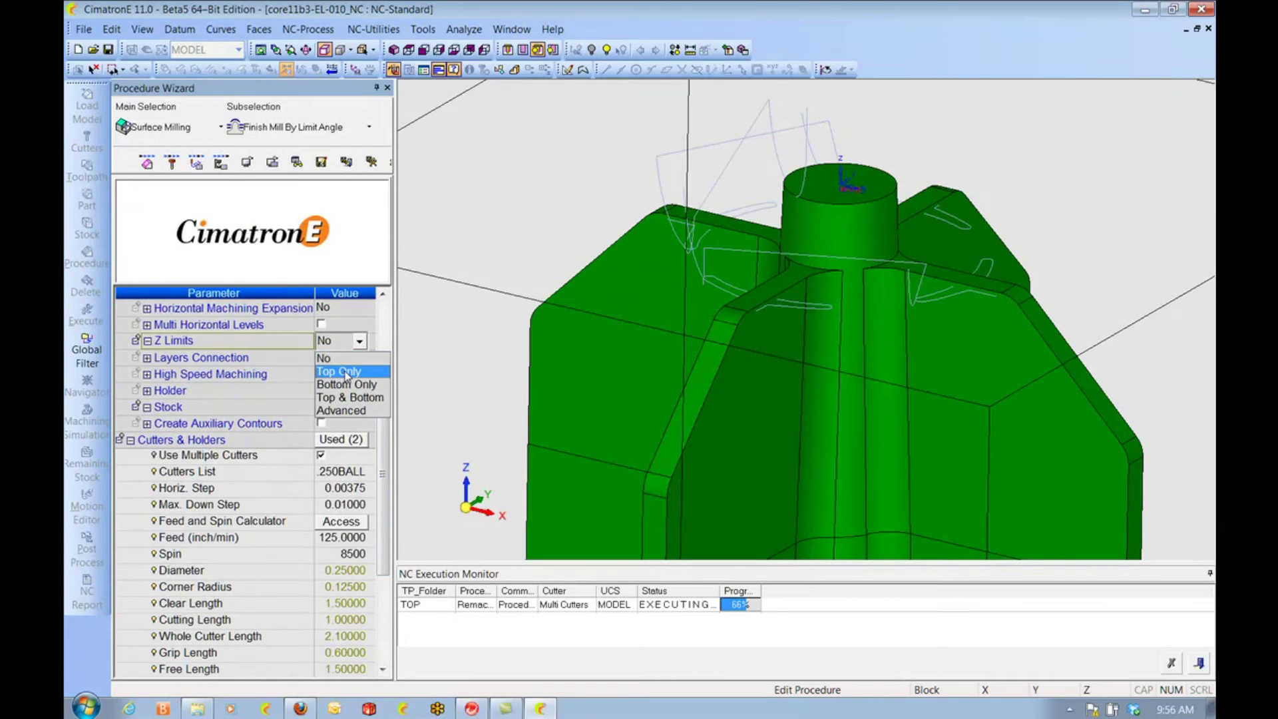
left_click(349, 371)
Set F-Slope_5's Z-Top to the height of a point picked on the front rib's top edge minus .007, and save and calculate
left_click(344, 356)
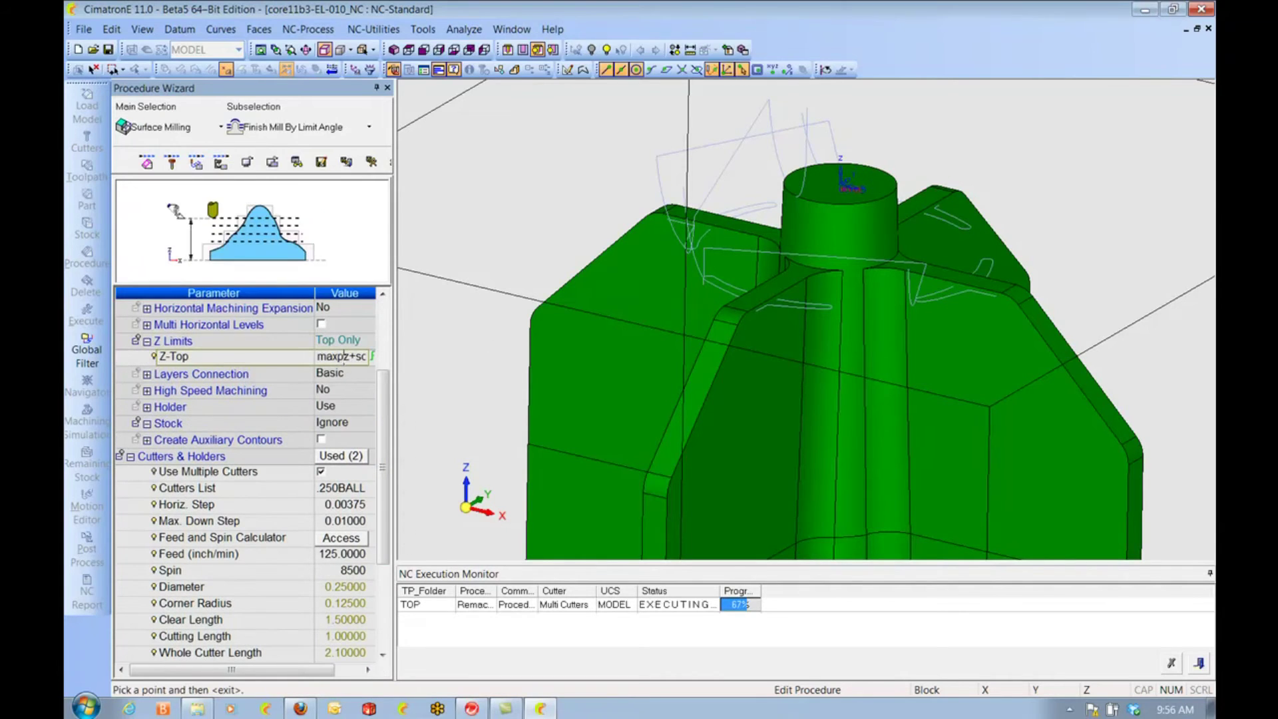
left_click(749, 312)
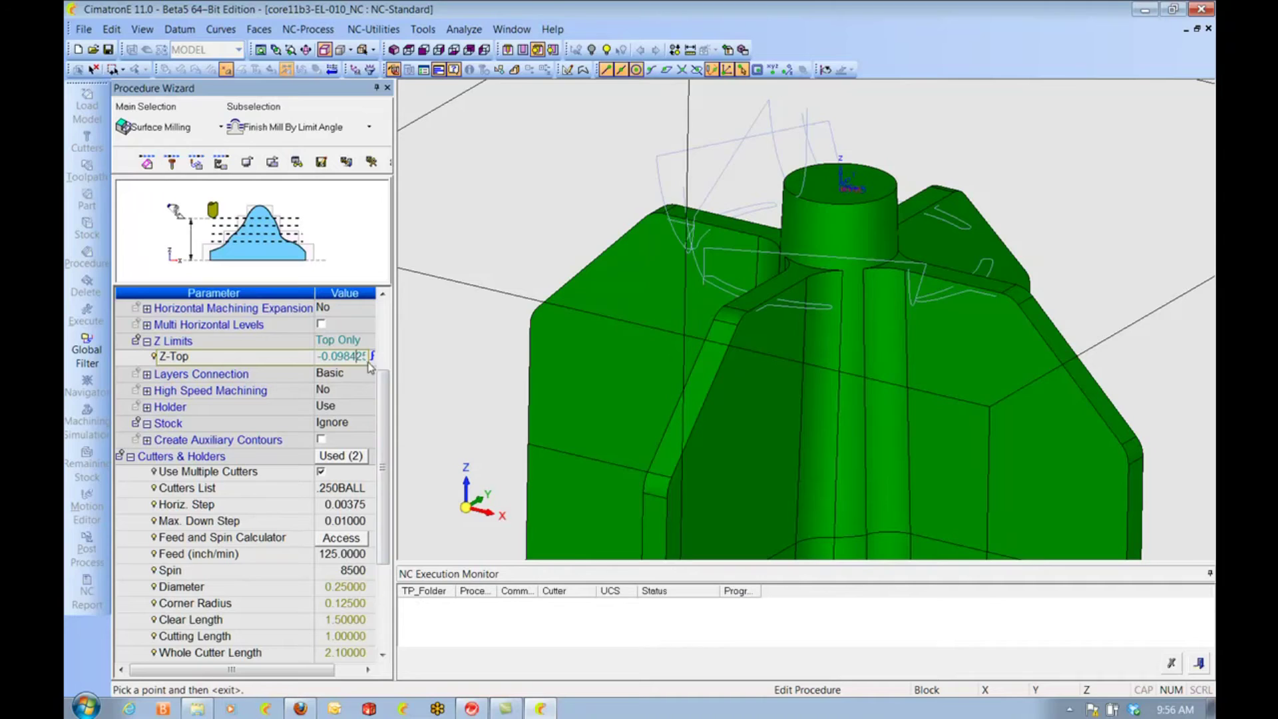
type("-.007")
key("Return")
right_click(528, 223)
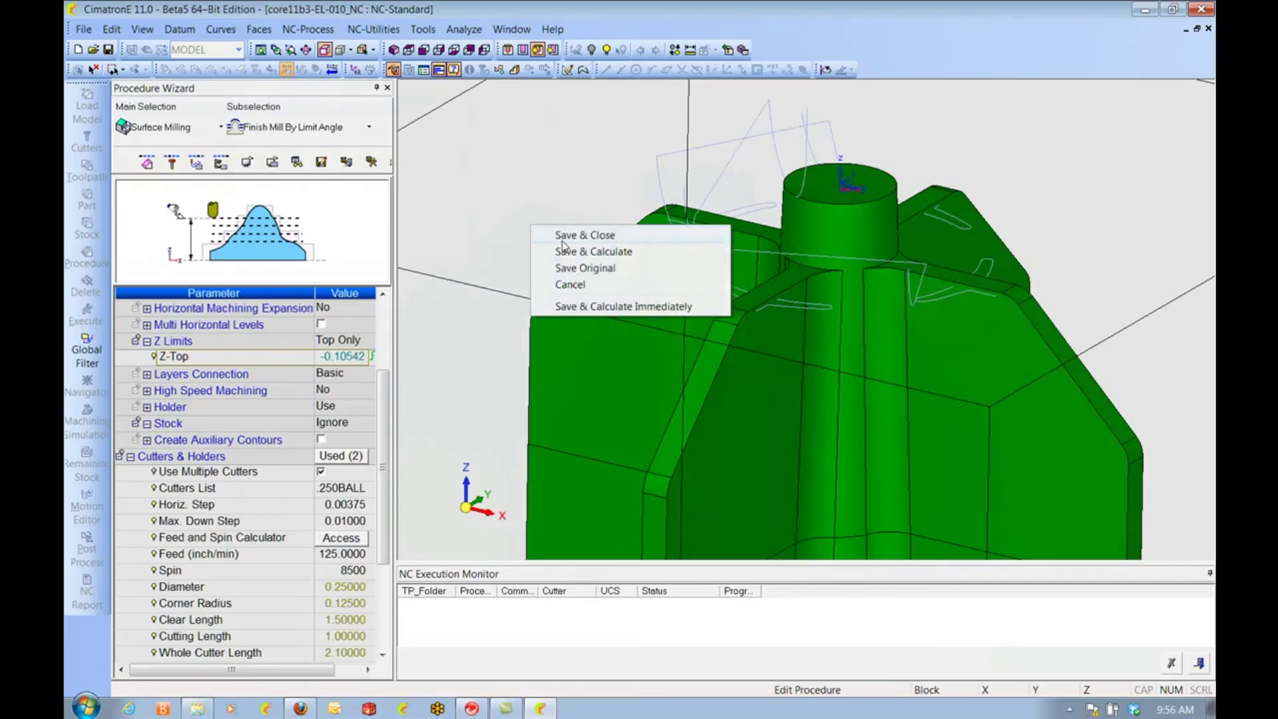
left_click(565, 251)
Examine the recalculated F-Slope_5 toolpath from several sides, checking where it begins around the ribs and central cylinder
middle_click_drag(741, 288, 601, 208)
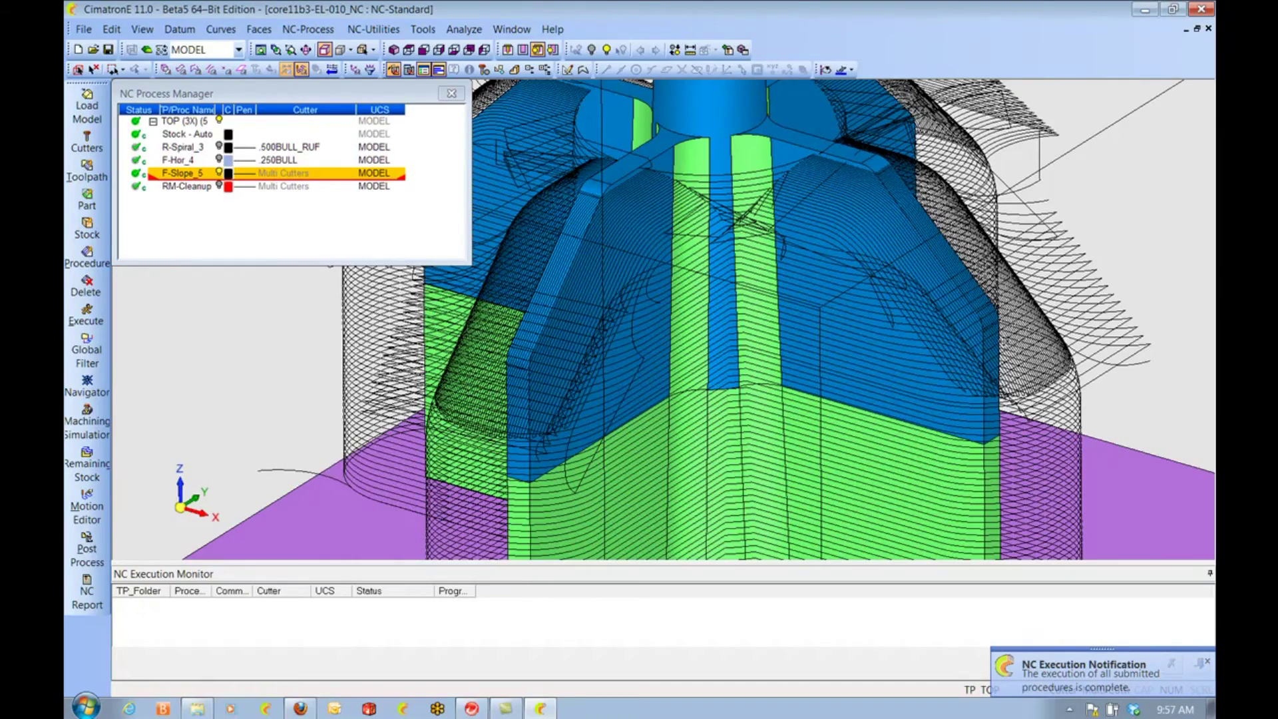
middle_click_drag(1007, 340, 913, 389)
scroll(877, 336, "down", 3)
scroll(910, 471, "down", 1)
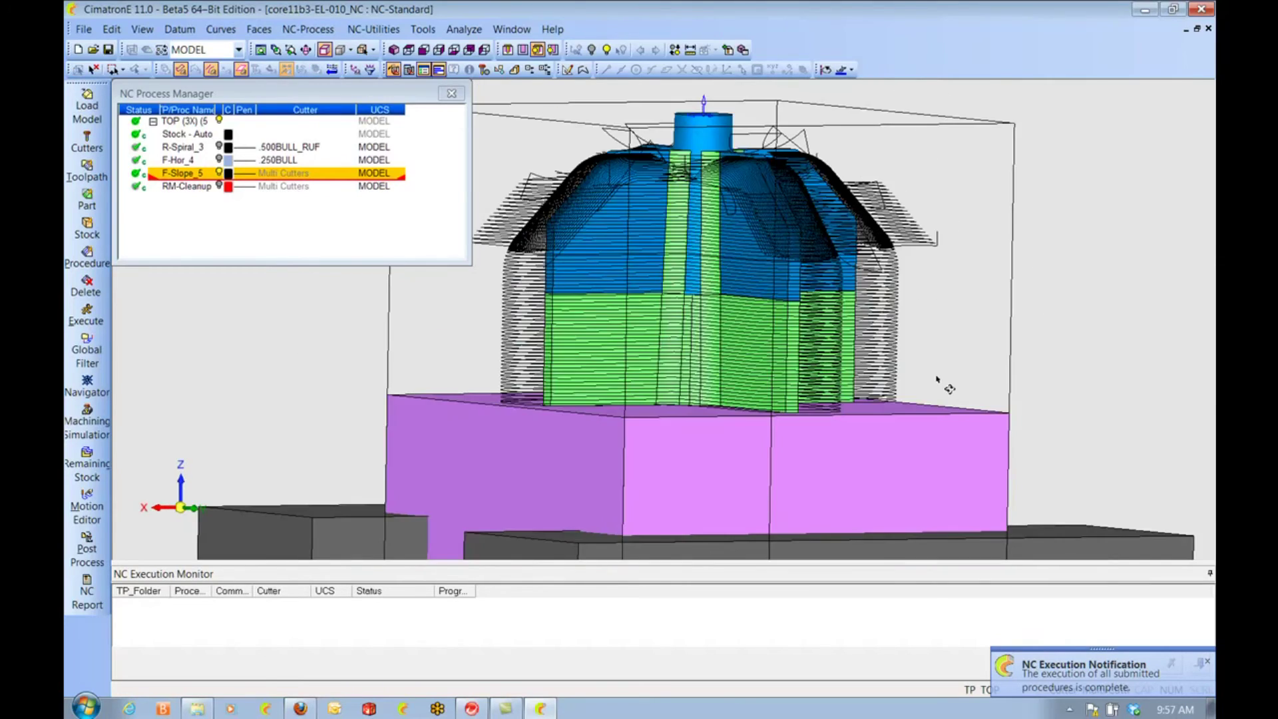
middle_click_drag(937, 379, 891, 445)
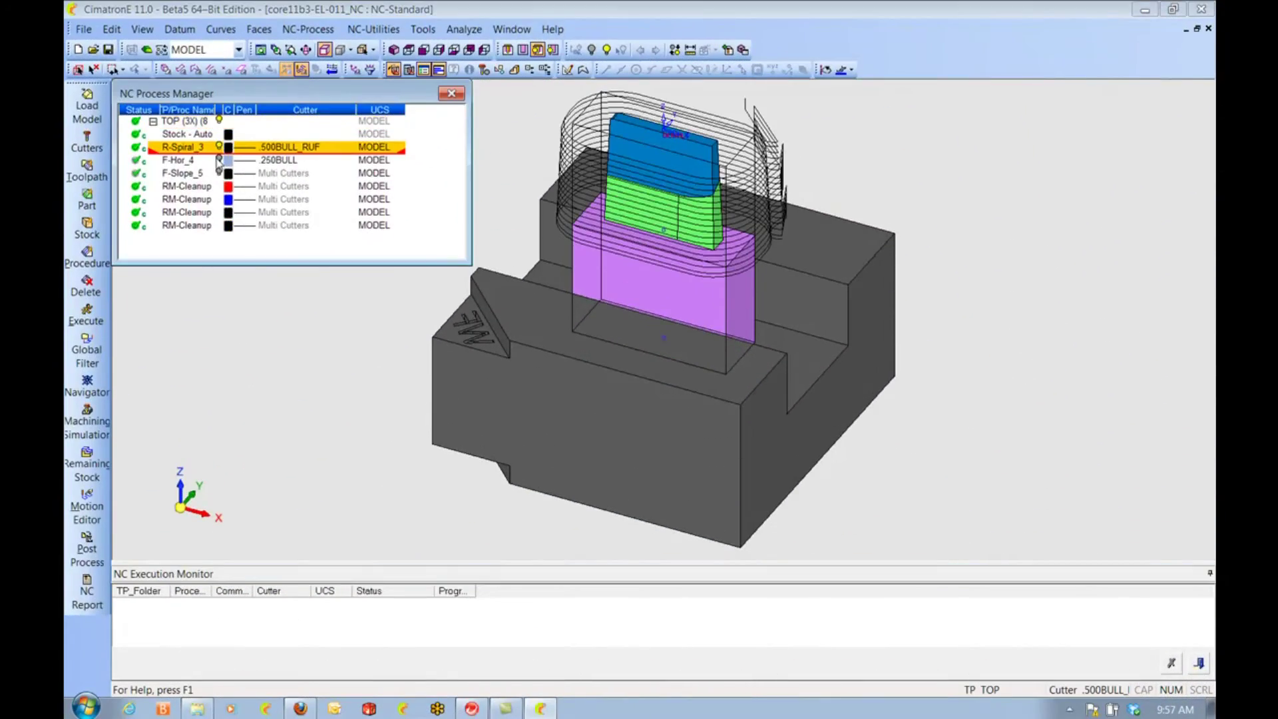
Display the F-Hor_4 and F-Slope_5 toolpaths of core11b3-EL-011 to check them, and close the file
left_click(219, 160)
left_click(220, 173)
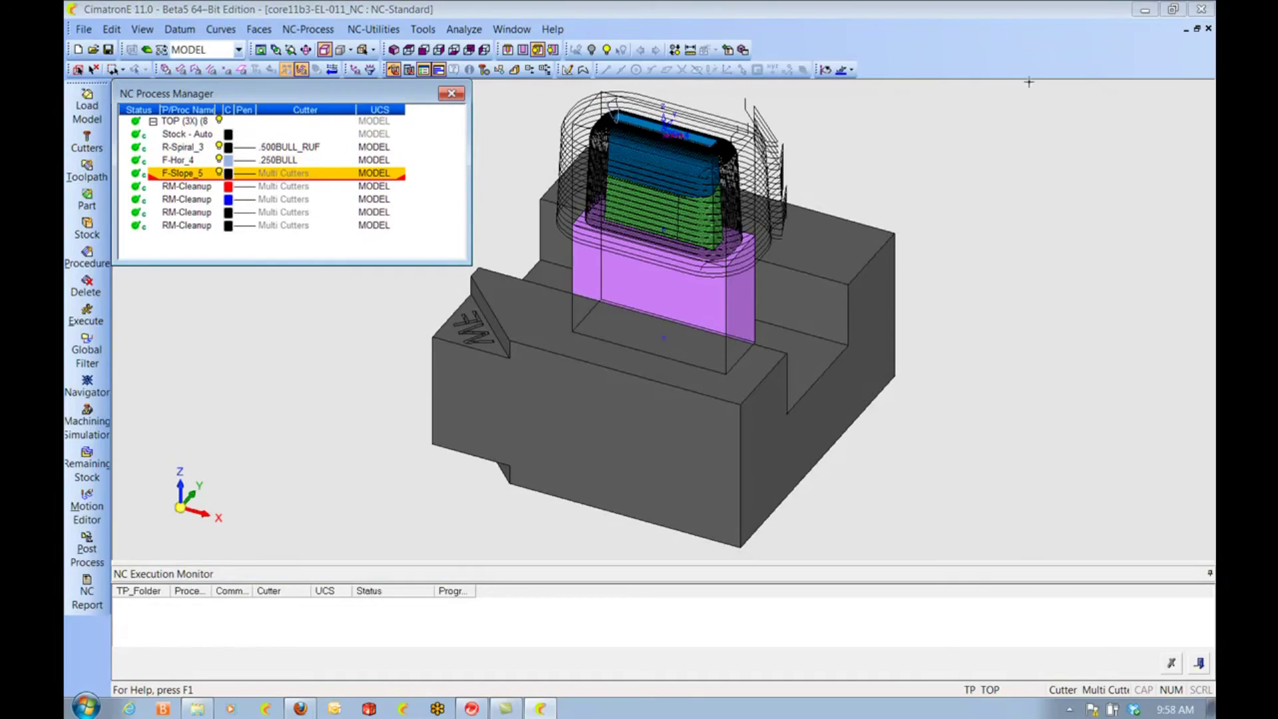
left_click(1208, 28)
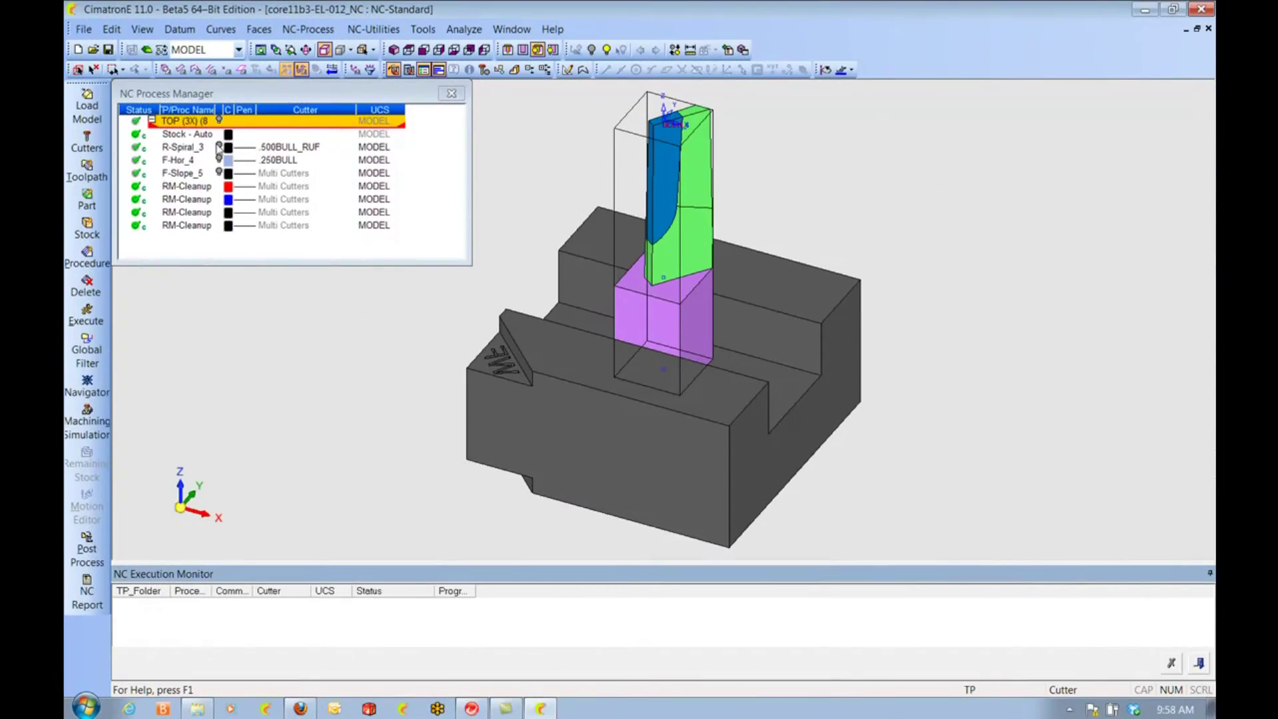
Display the R-Spiral_3, F-Hor_4 and F-Slope_5 toolpaths of core11b3-EL-012 to check them, and close the file
left_click(220, 147)
left_click(226, 160)
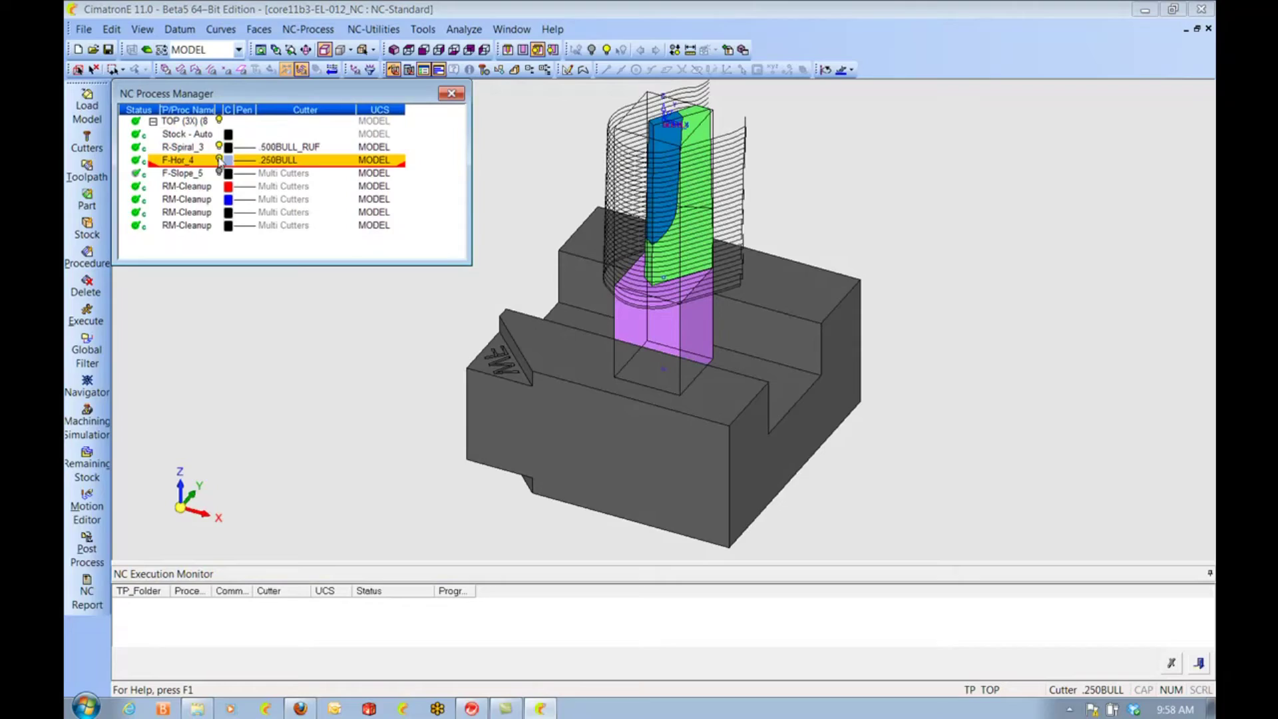
left_click(224, 174)
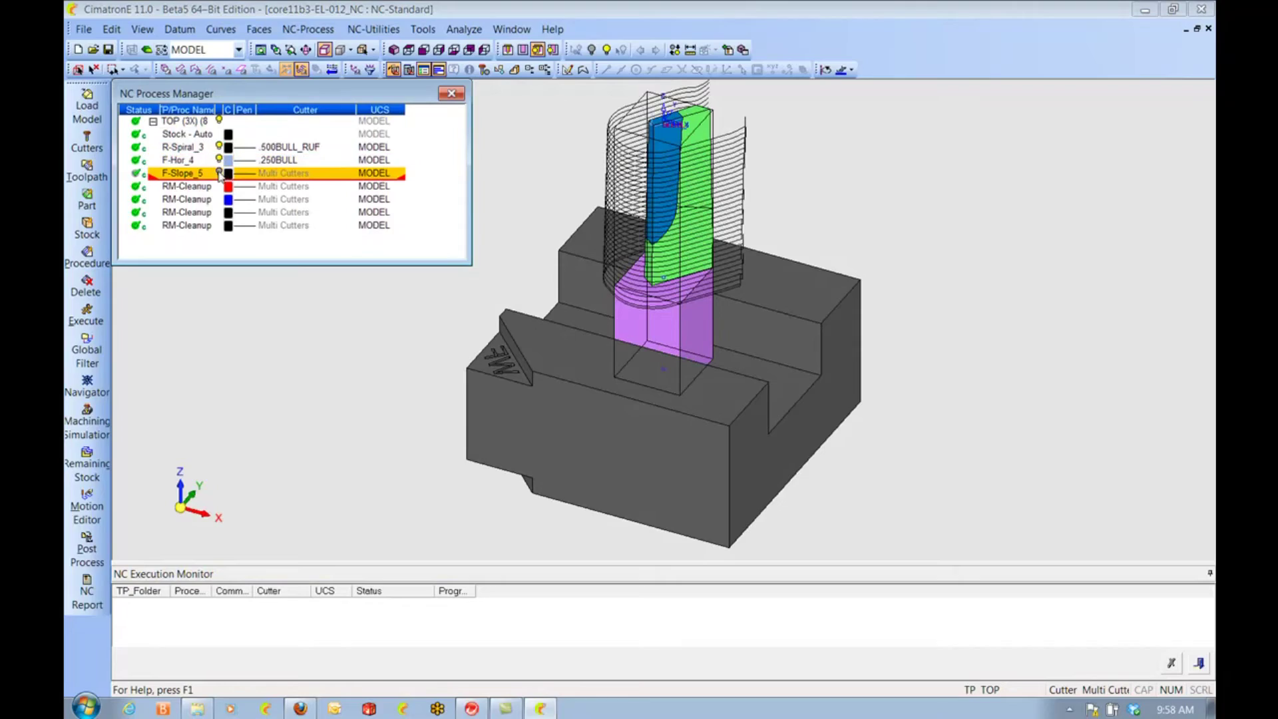
left_click(1208, 28)
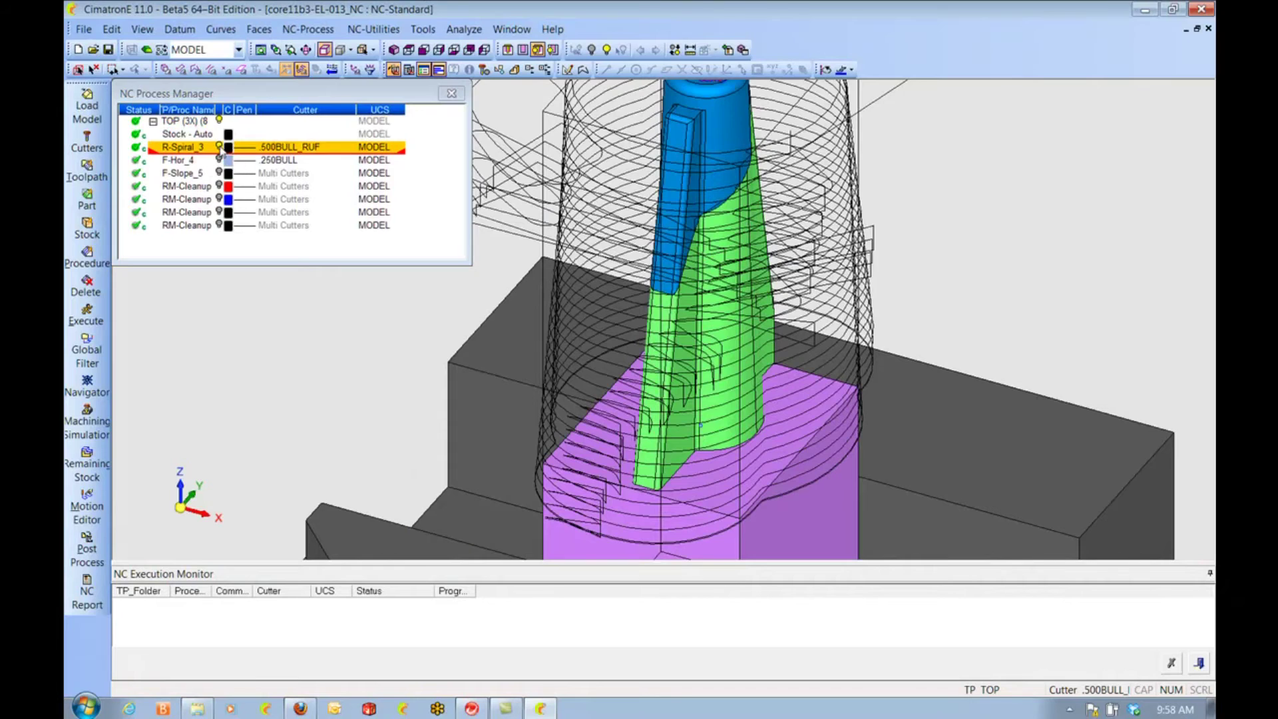
Check the R-Spiral_3, F-Hor_4 and F-Slope_5 toolpaths of core11b3-EL-013 one at a time around the ribbed electrode
left_click(219, 147)
left_click(220, 160)
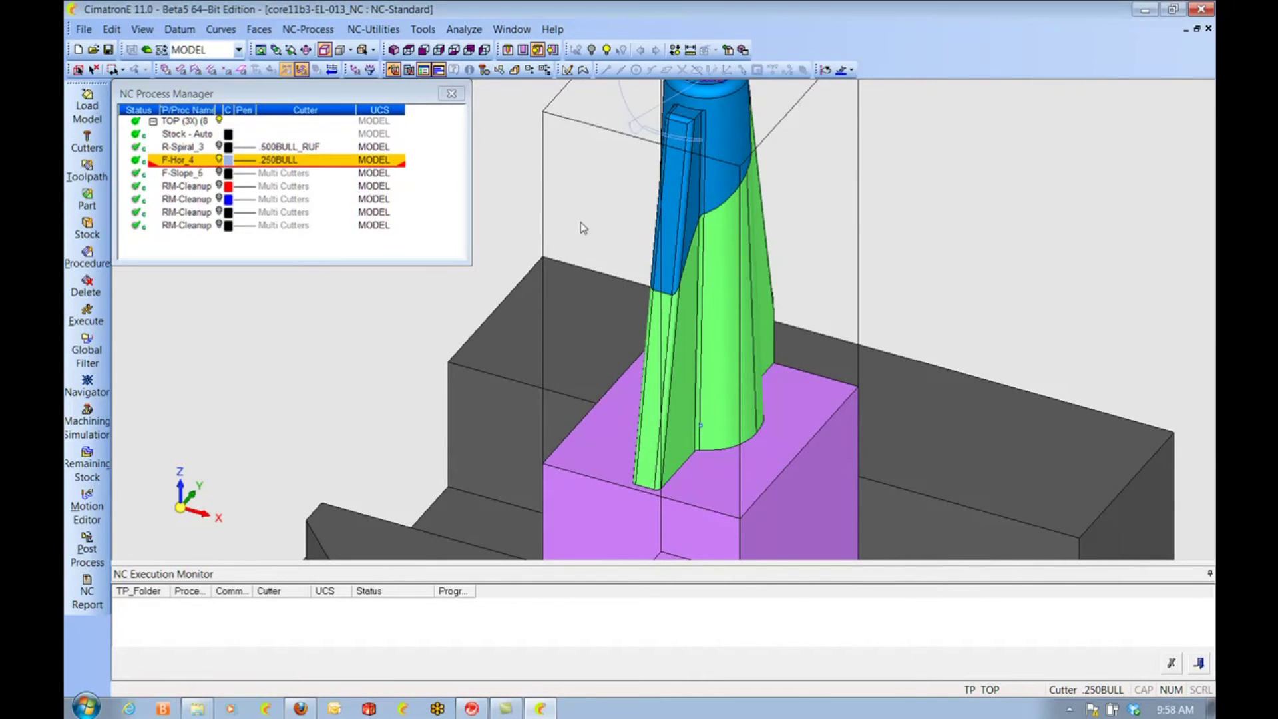
middle_click_drag(583, 228, 599, 281)
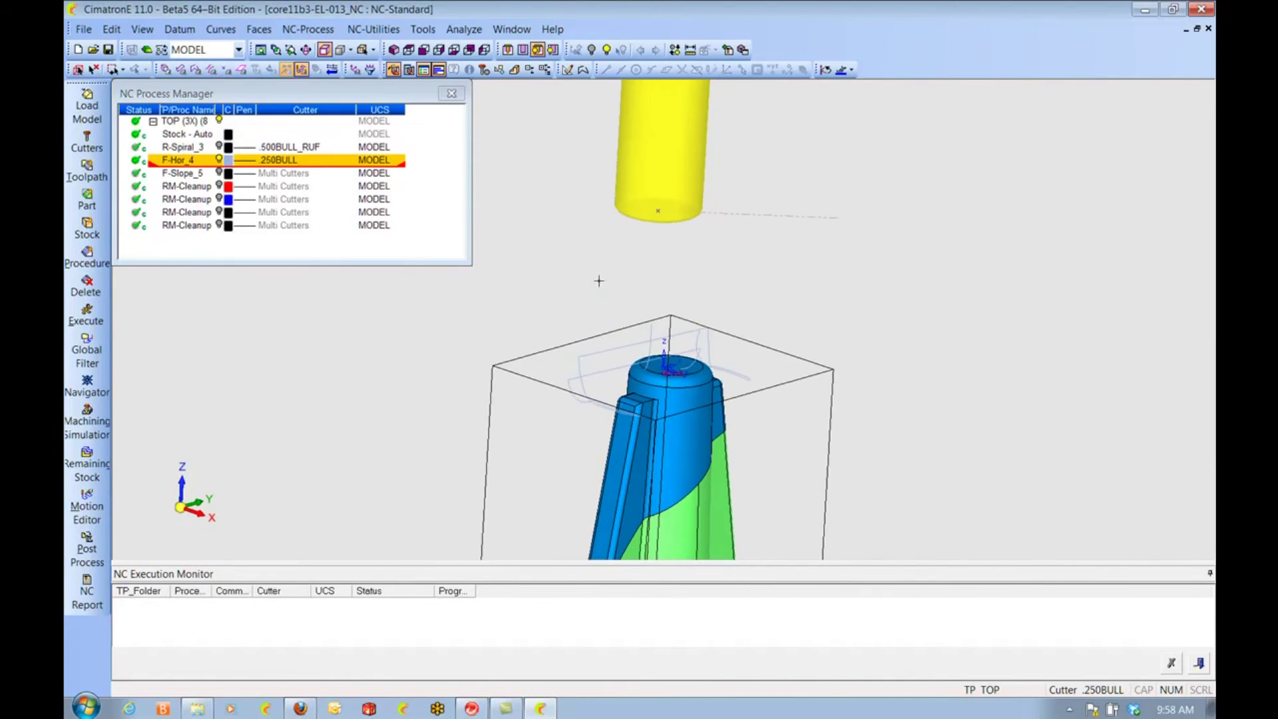
left_click(220, 173)
middle_click_drag(666, 292, 681, 261)
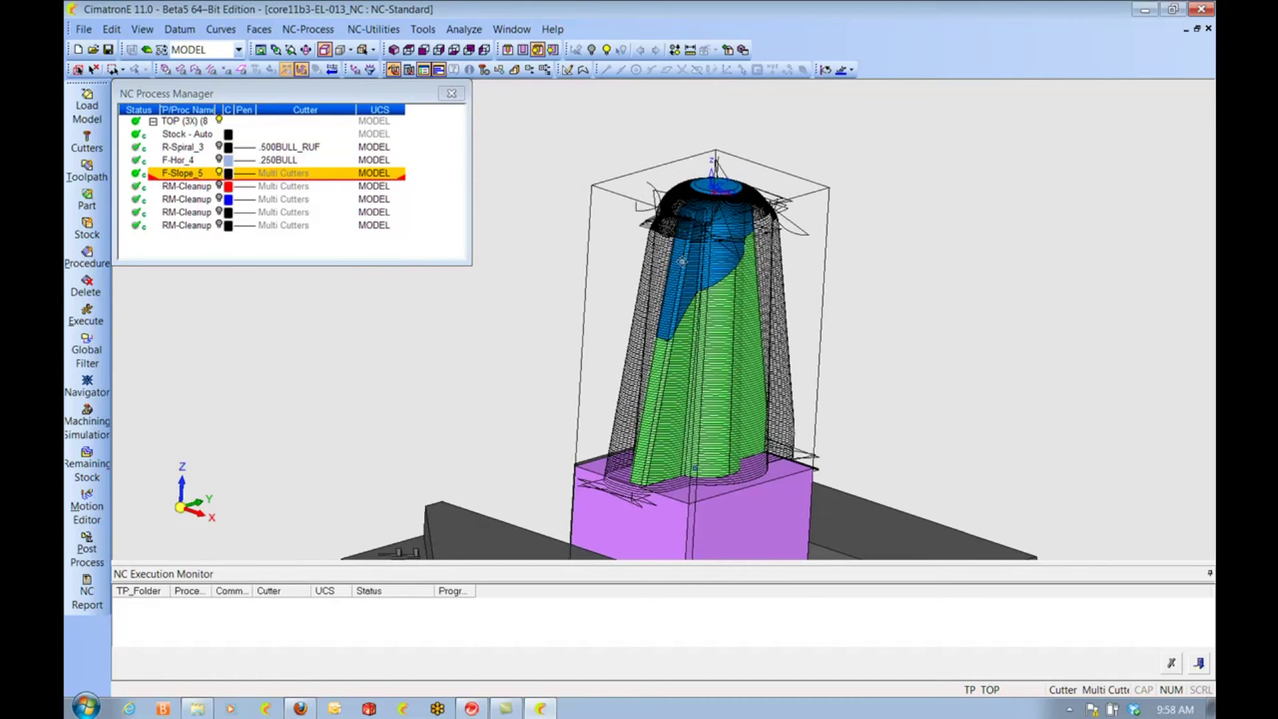
Display each RM-Cleanup toolpath of core11b3-EL-013 in turn and inspect the last one where the rib meets the cylinder
left_click(219, 186)
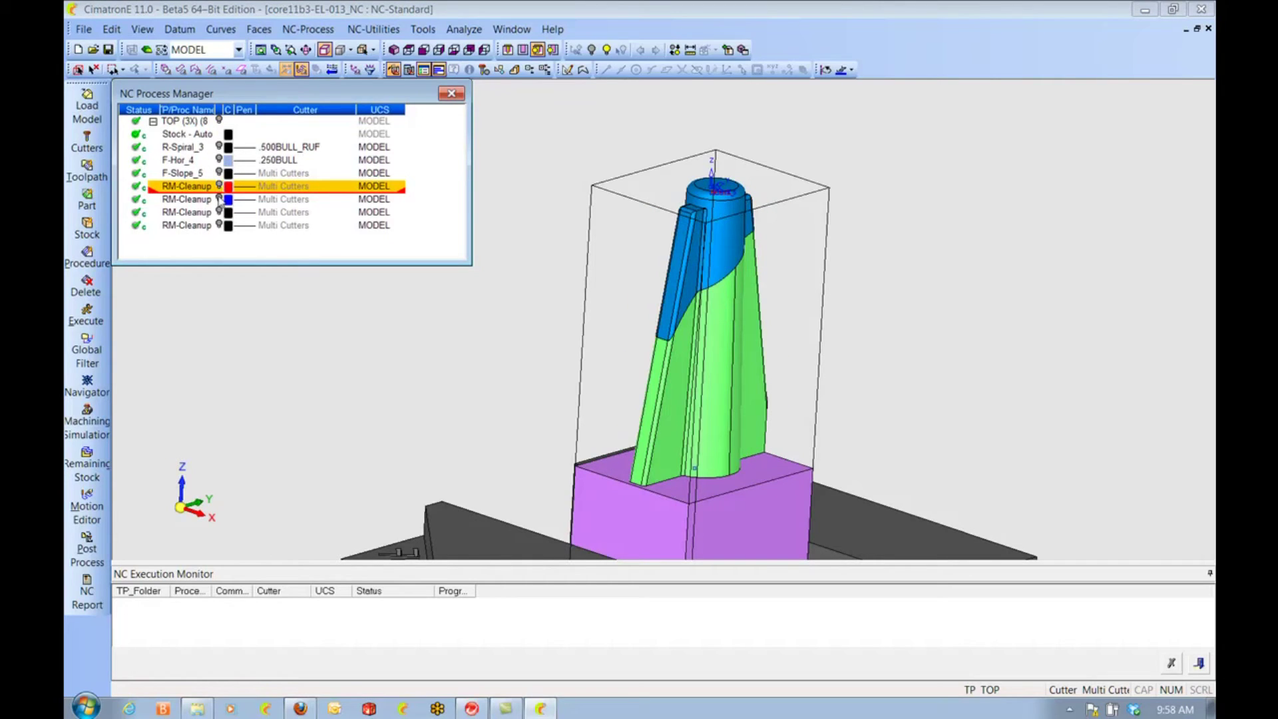
left_click(220, 199)
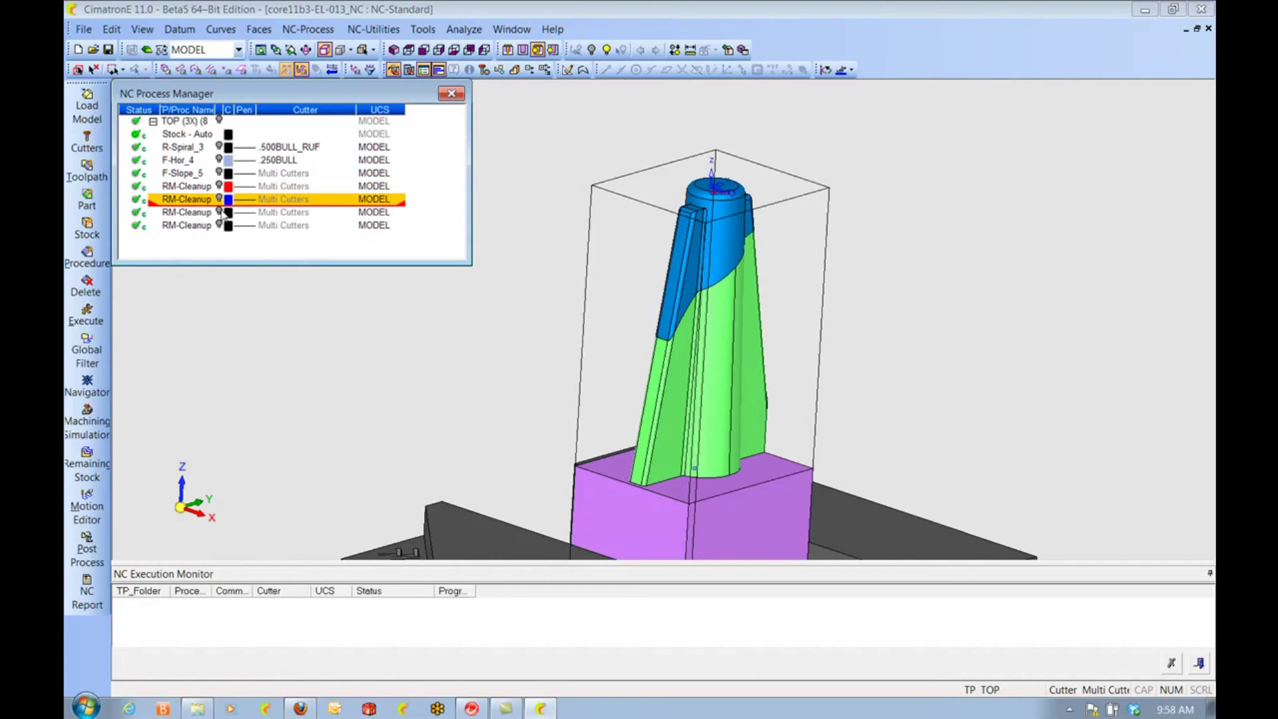
left_click(221, 213)
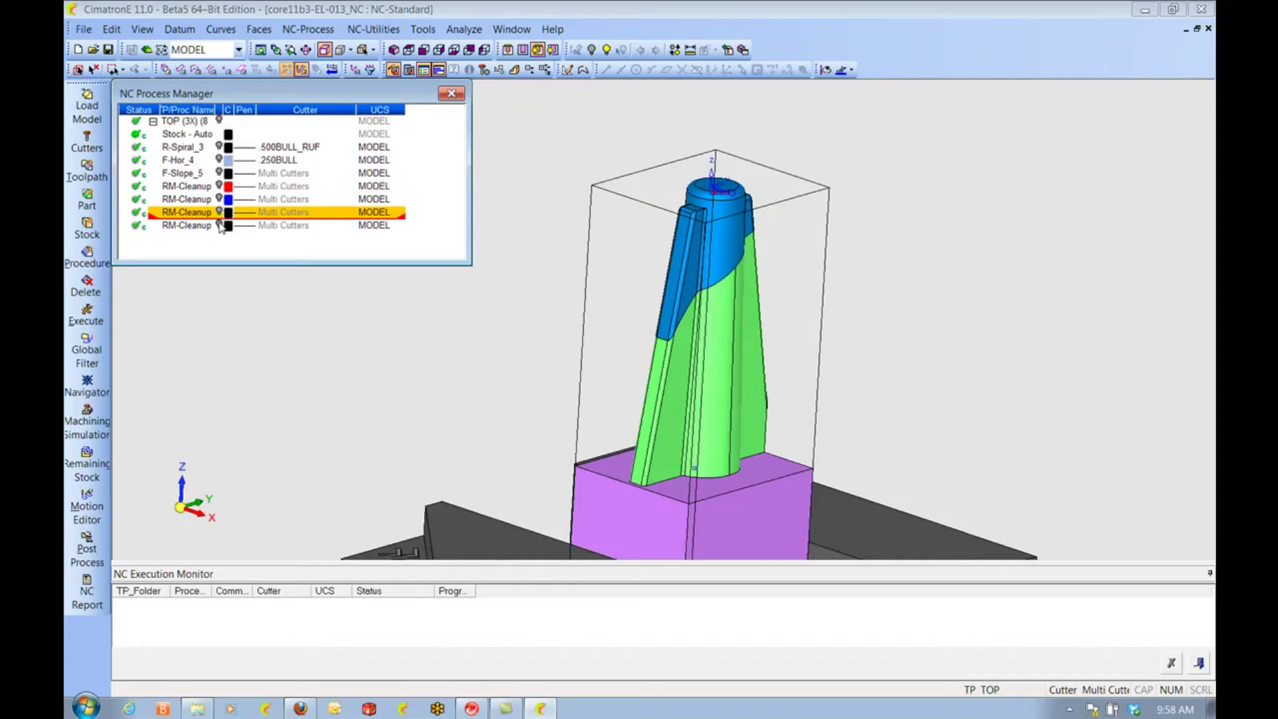
left_click(222, 226)
scroll(721, 260, "up", 6)
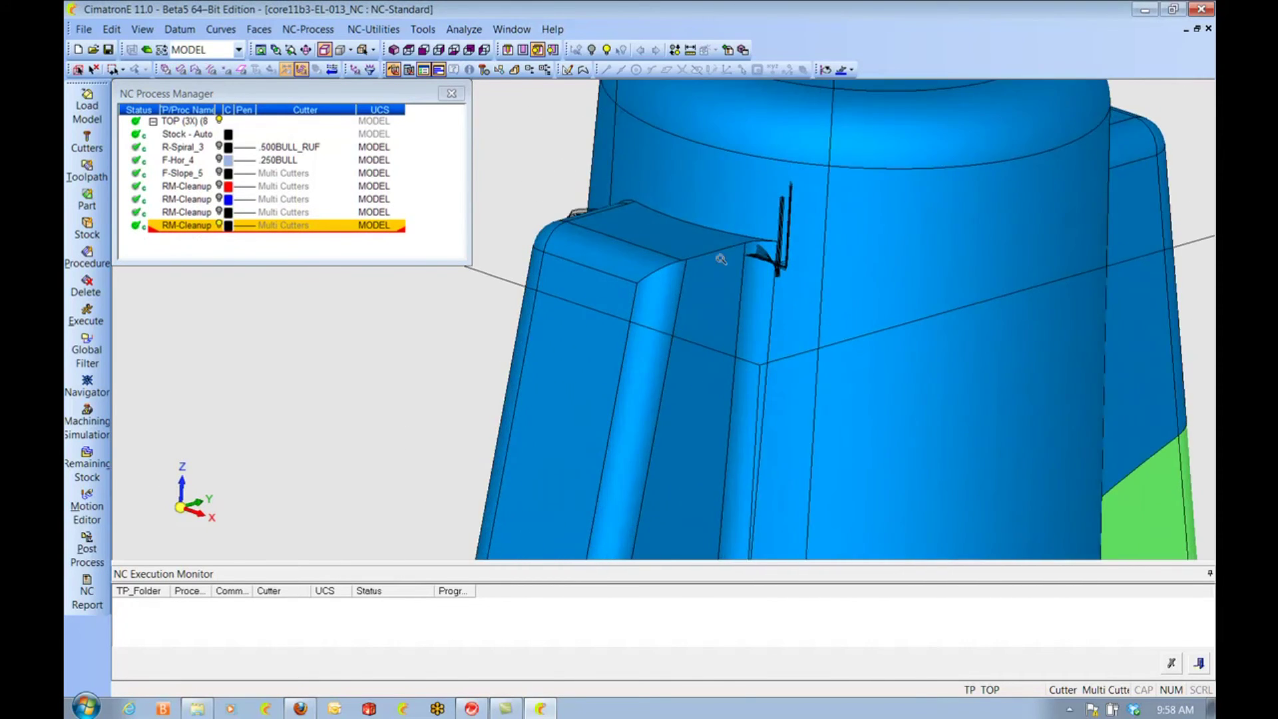
scroll(720, 260, "down", 5)
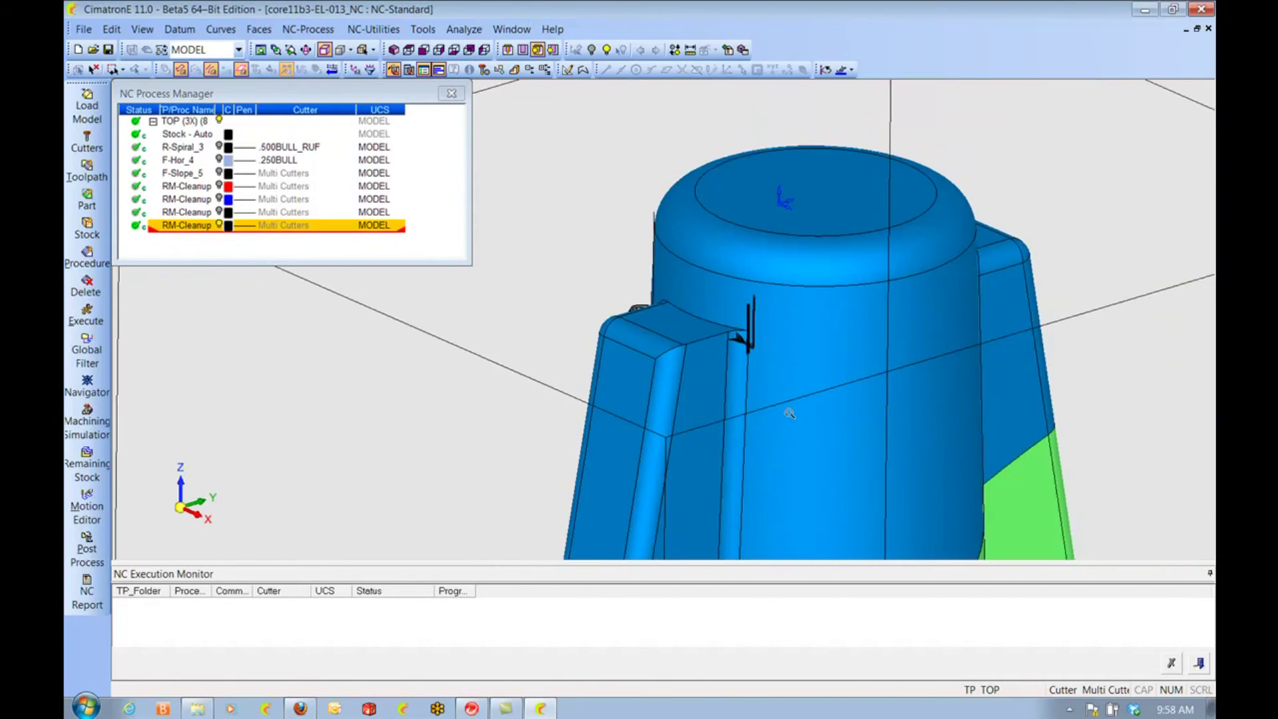
scroll(789, 413, "down", 4)
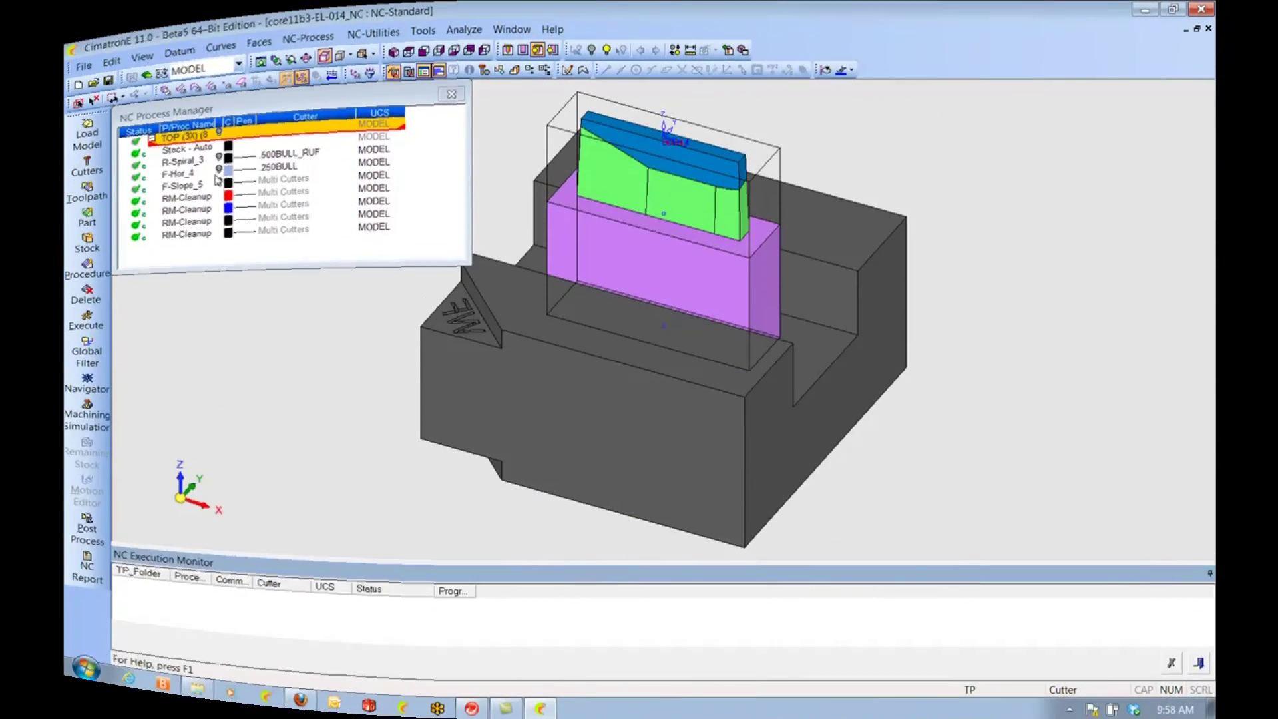
Show the roughing, horizontal and slope finishing toolpaths of core11b3-EL-014 together for review, and close the file
left_click(219, 147)
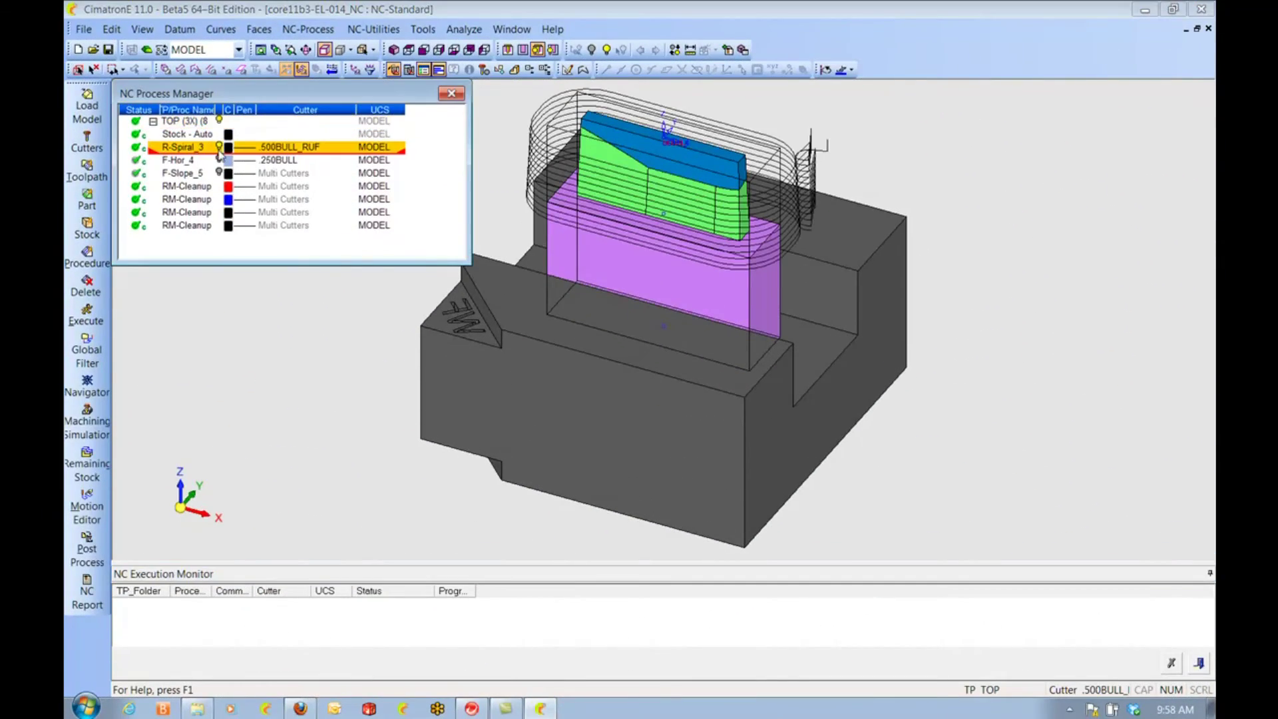
left_click(219, 160)
left_click(219, 173)
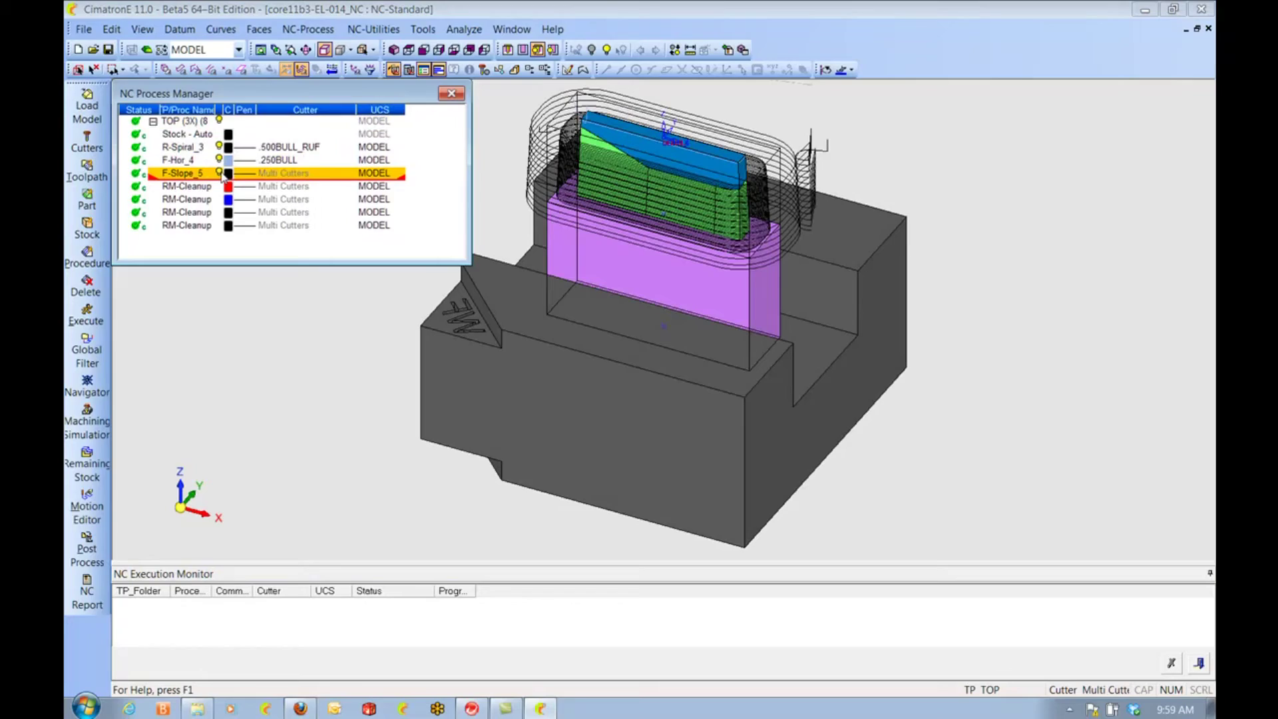
left_click(1208, 29)
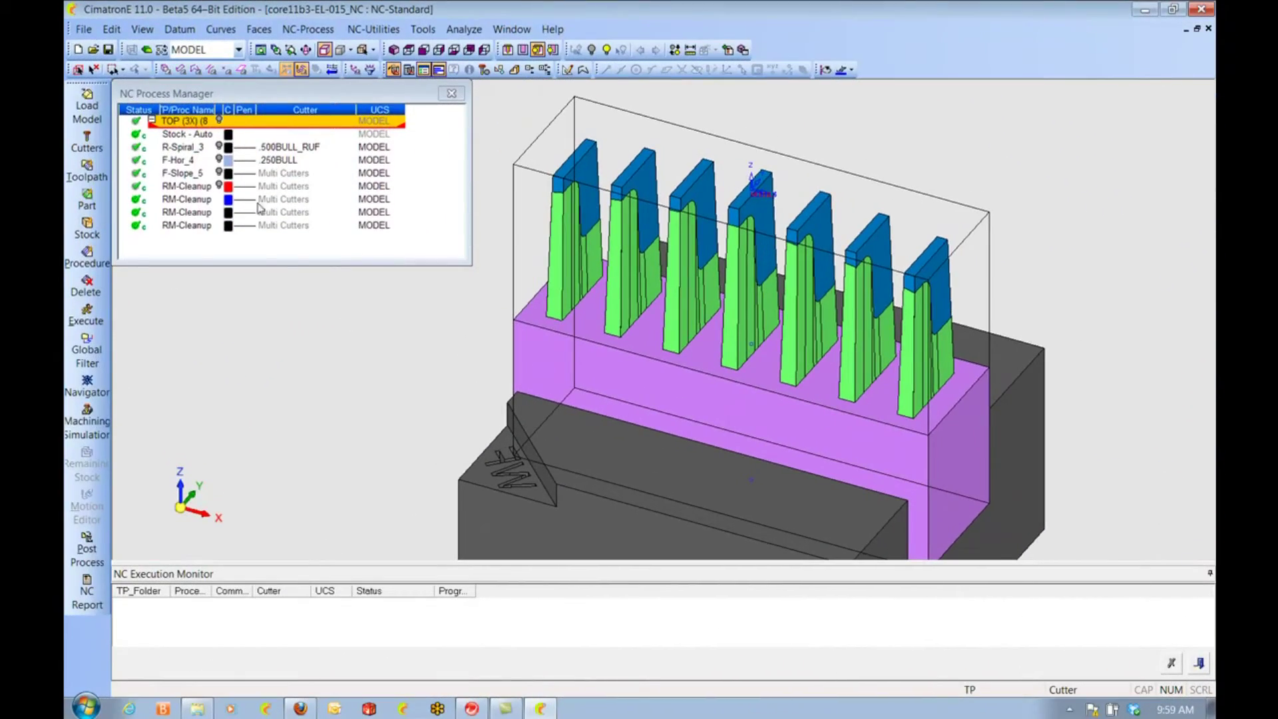
Display the R-Spiral_3, F-Hor_4 and F-Slope_5 toolpaths of core11b3-EL-015 one at a time, and examine F-Slope_5 between the ribs
left_click(219, 157)
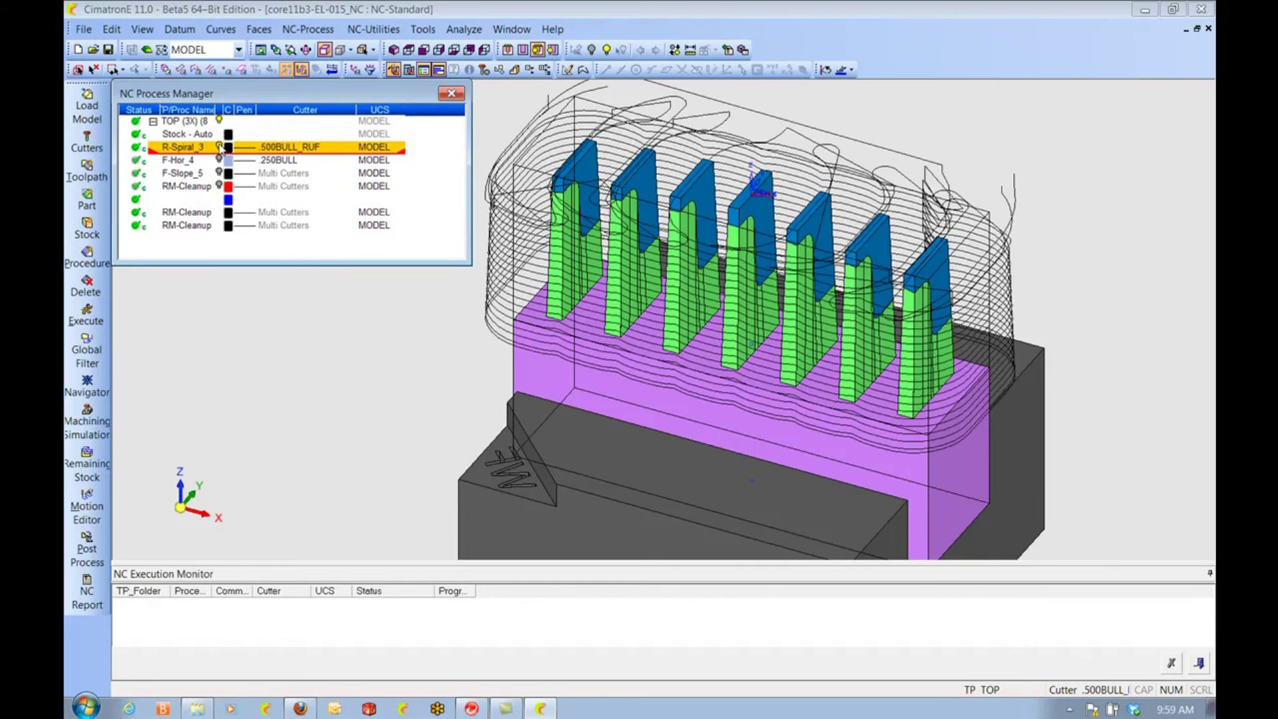
left_click(219, 147)
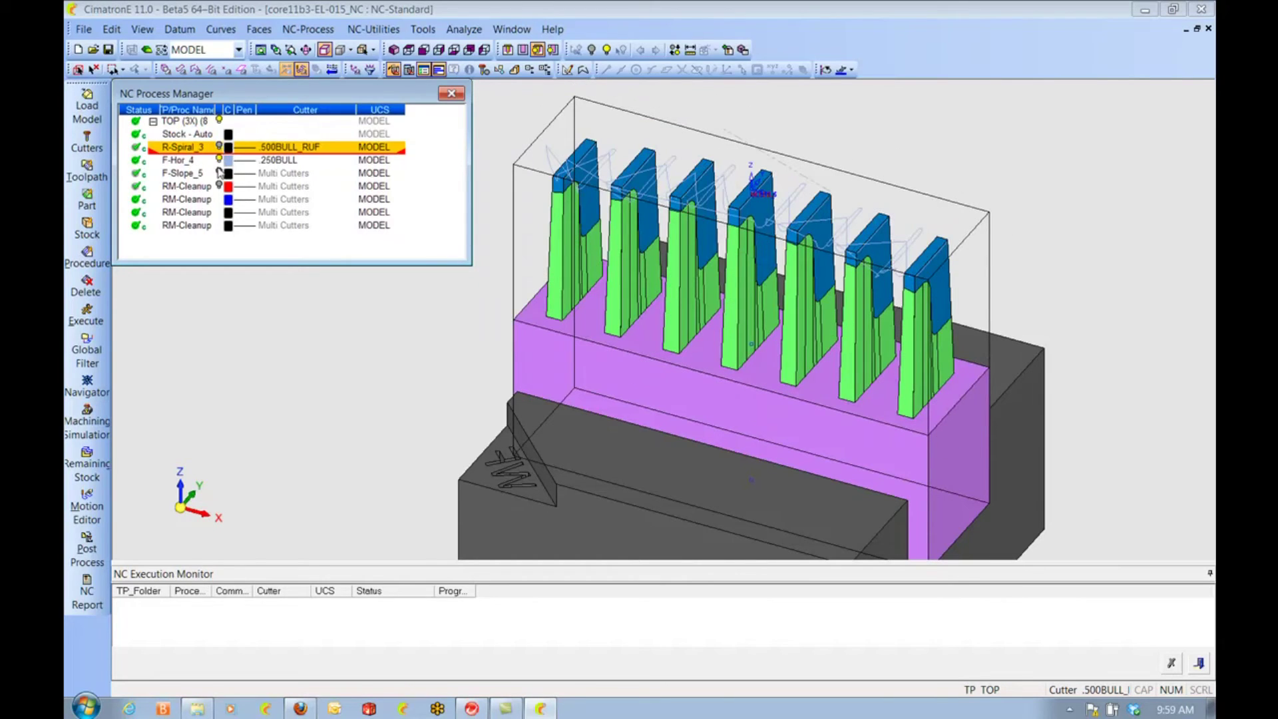
left_click(222, 161)
left_click(221, 173)
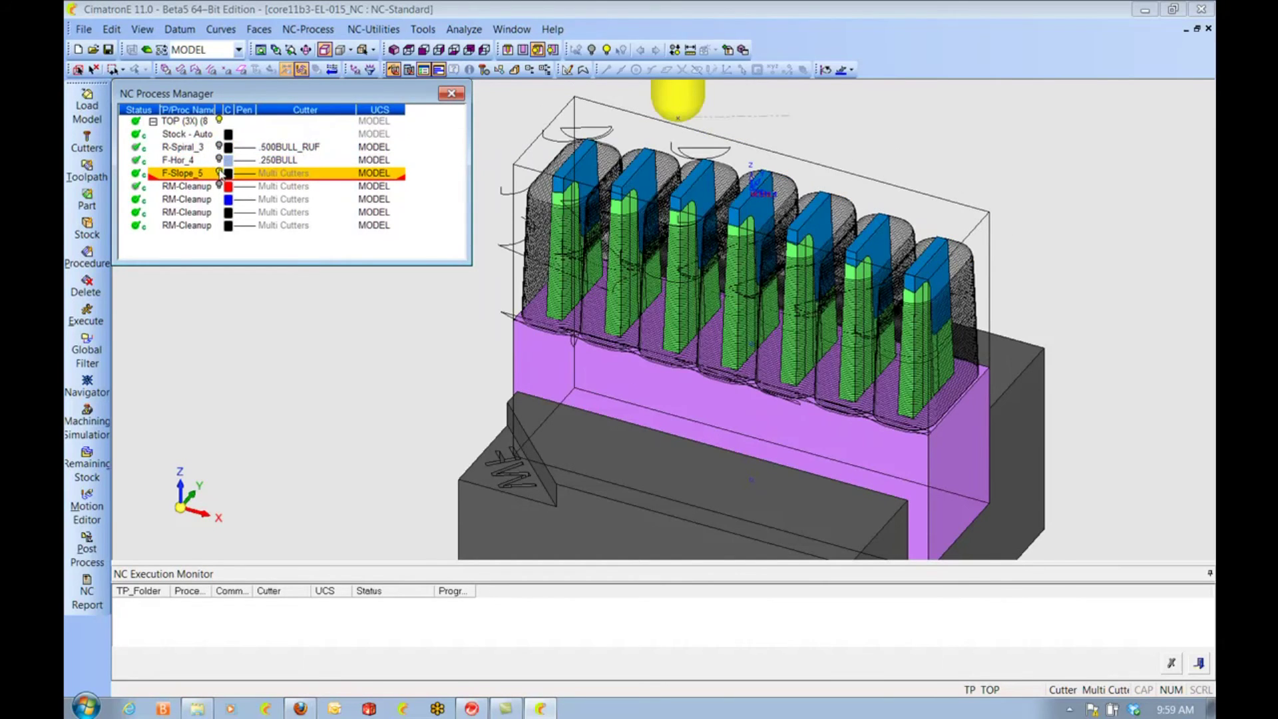
scroll(788, 309, "down", 5)
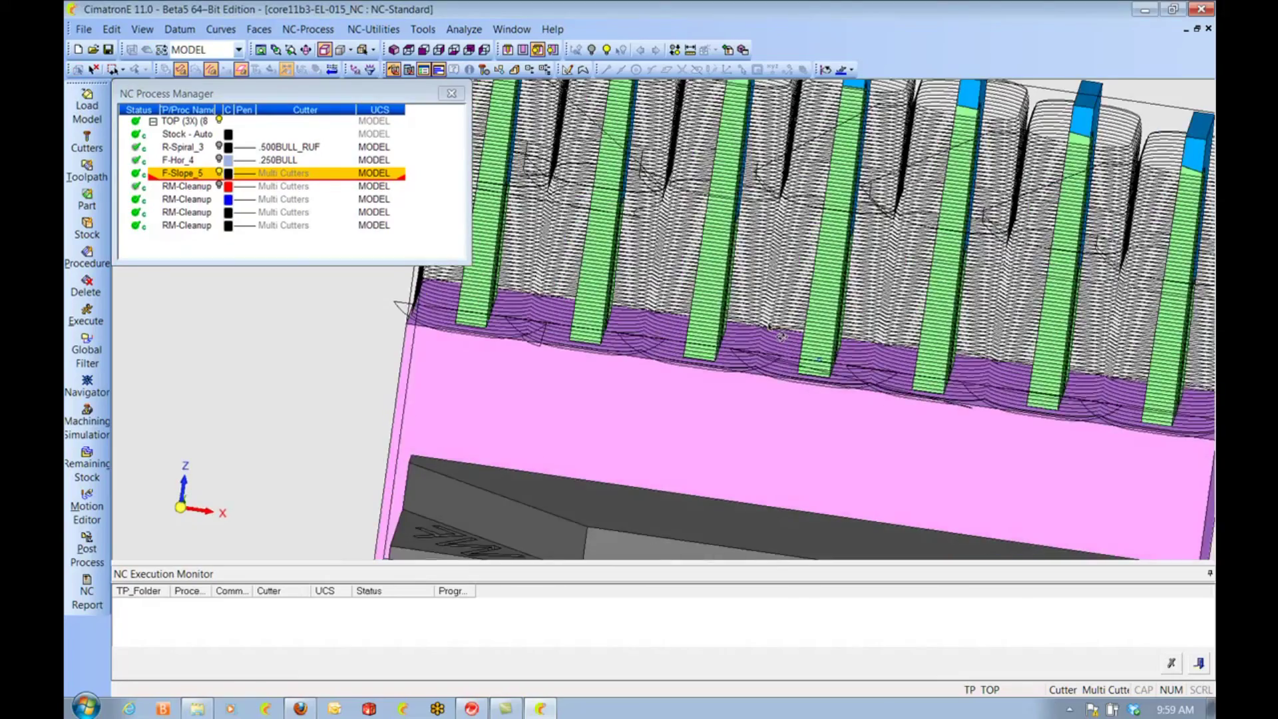
middle_click_drag(787, 308, 806, 398)
scroll(810, 376, "up", 3)
scroll(824, 416, "up", 2)
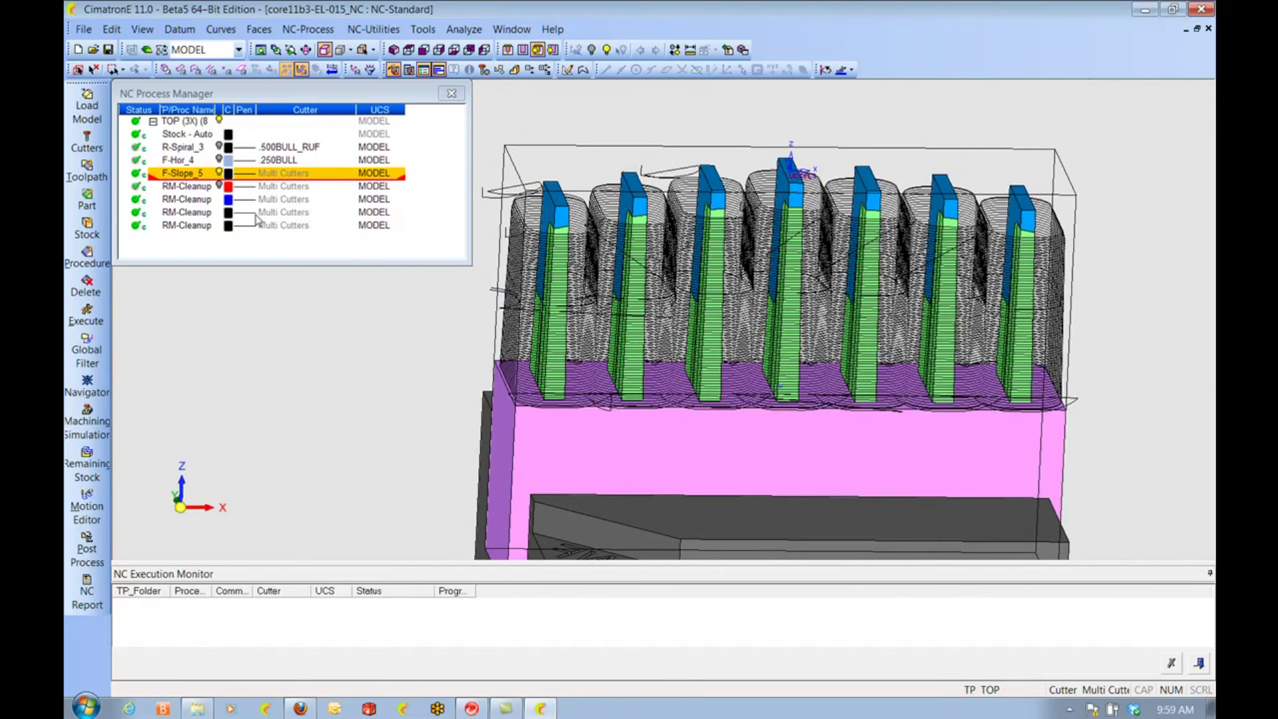
Hide the F-Slope_5 toolpath of core11b3-EL-015 and open that procedure's parameters for editing
left_click(219, 173)
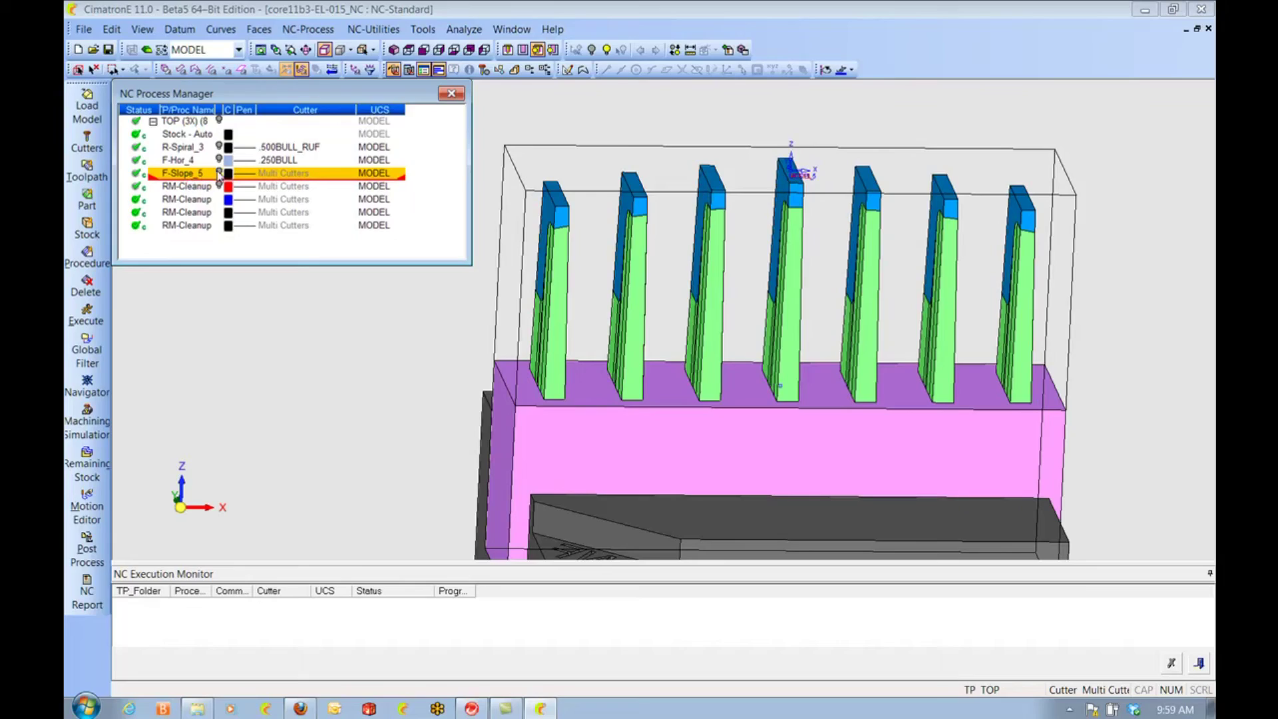
double_click(178, 175)
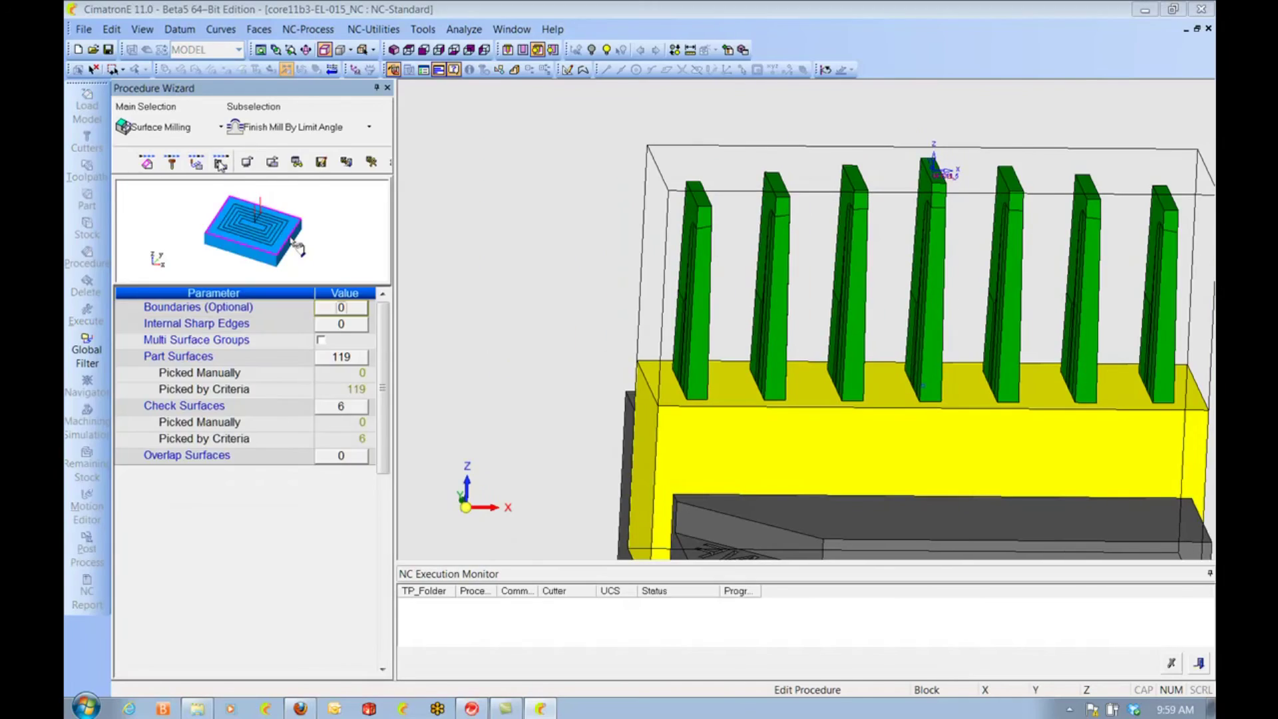
left_click(220, 163)
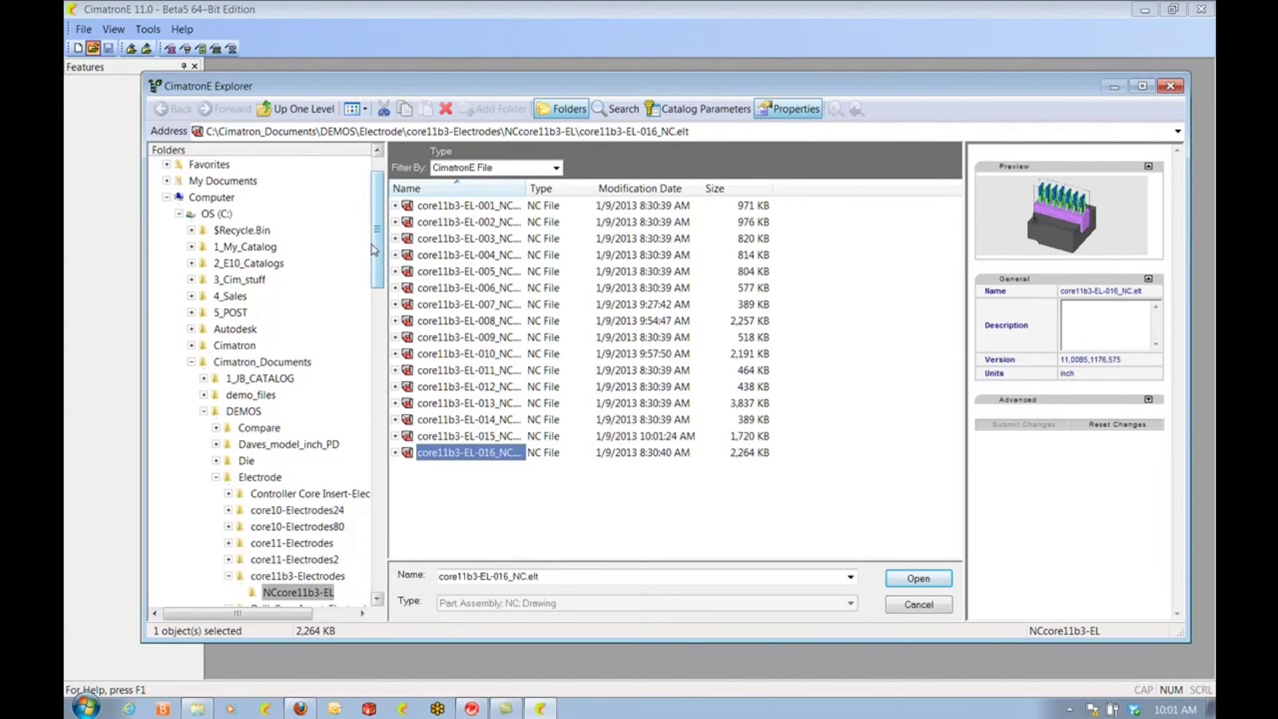
Open the NC file top down.elt from the Top_Down_Approach_Limit_Angle folder under DEMOS\Electrode
left_click_drag(372, 250, 386, 323)
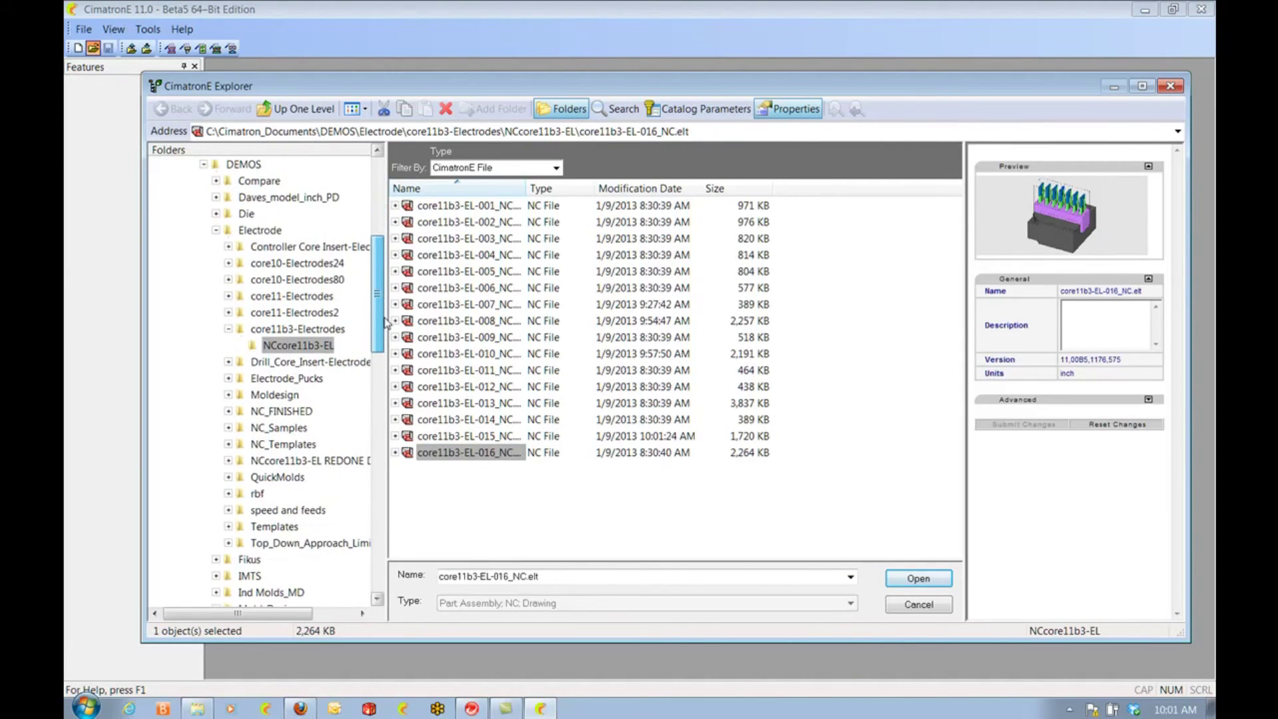
left_click(344, 544)
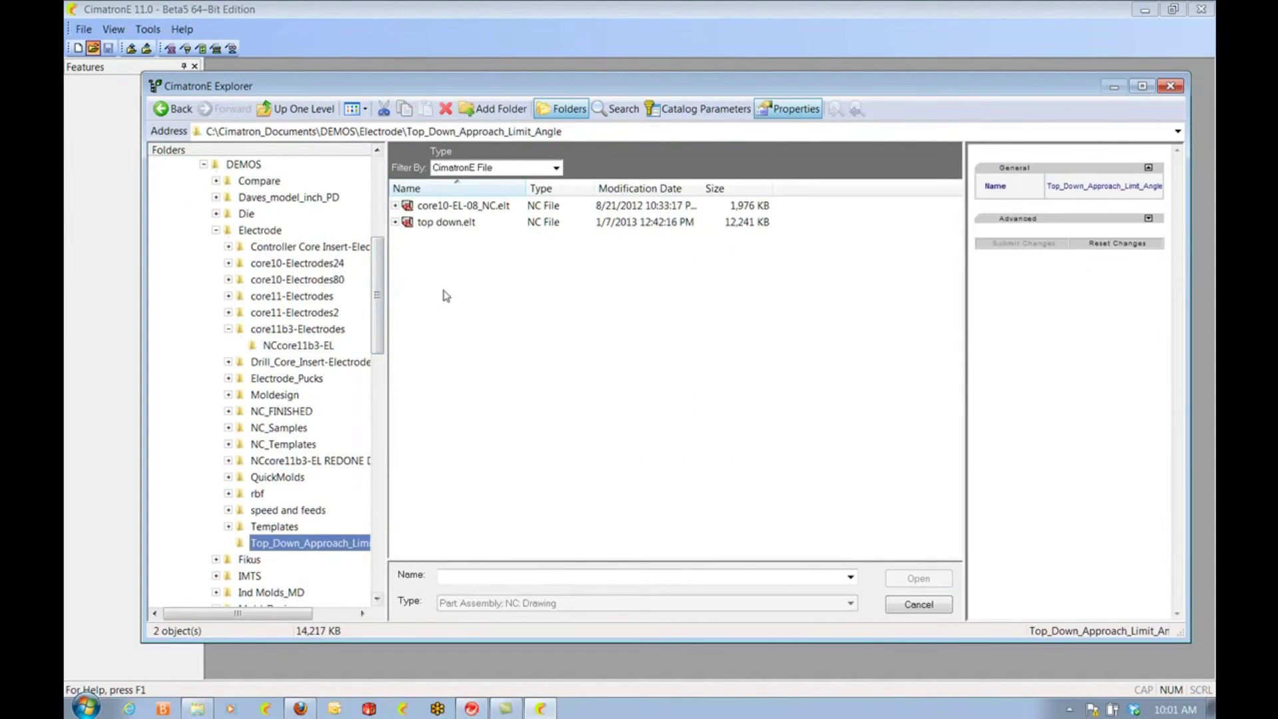
left_click(446, 222)
left_click(921, 579)
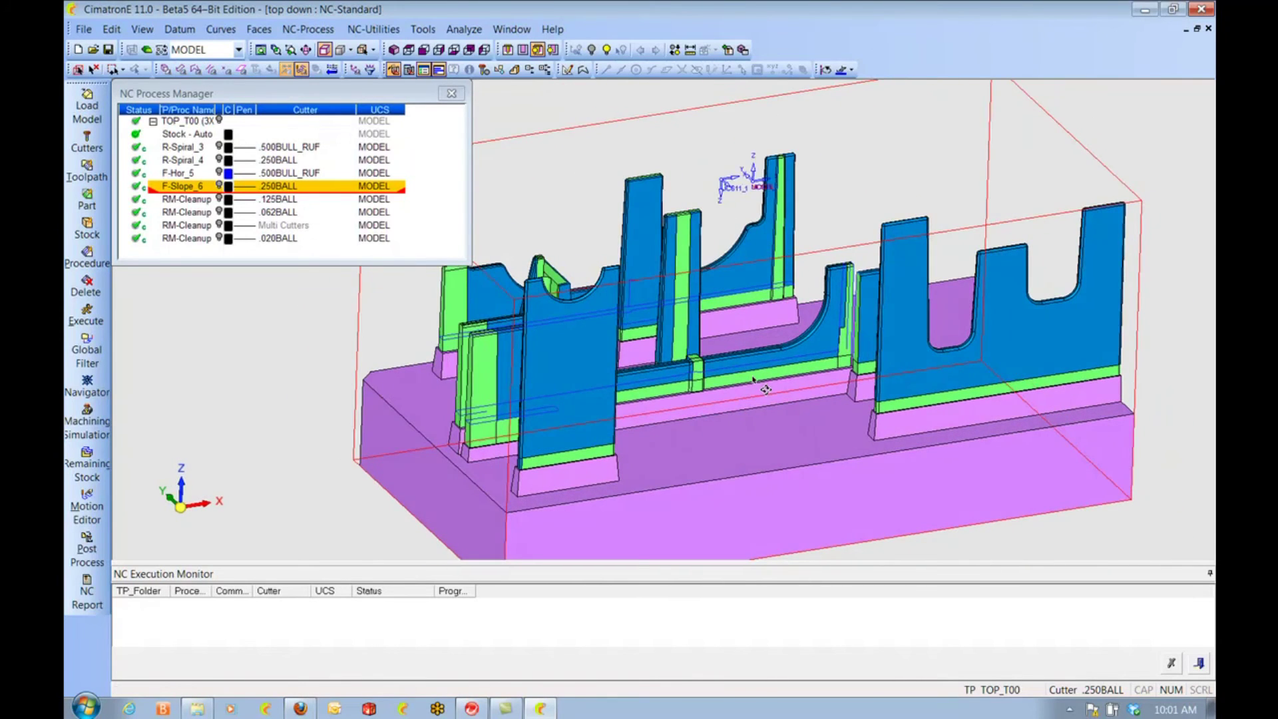
Display the F-Slope_6 toolpath over the multi-blade electrode to check its coverage, and hide it again
middle_click_drag(755, 398, 308, 287)
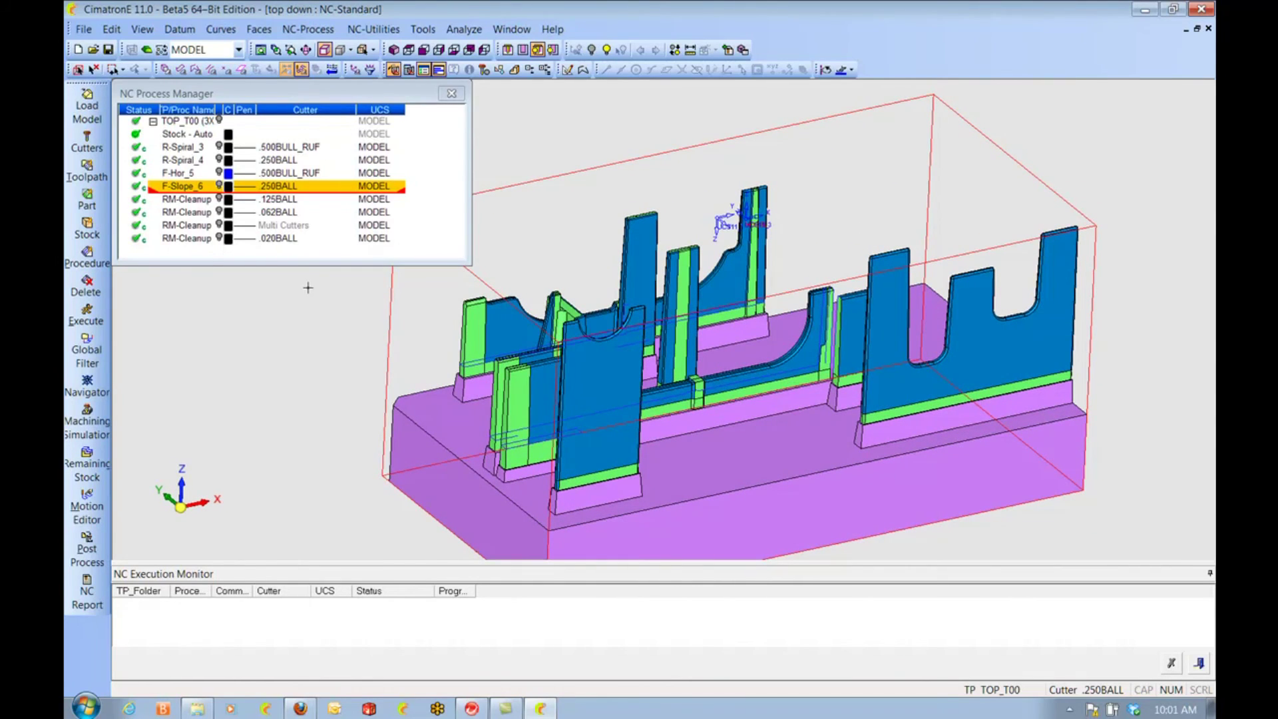
left_click(220, 187)
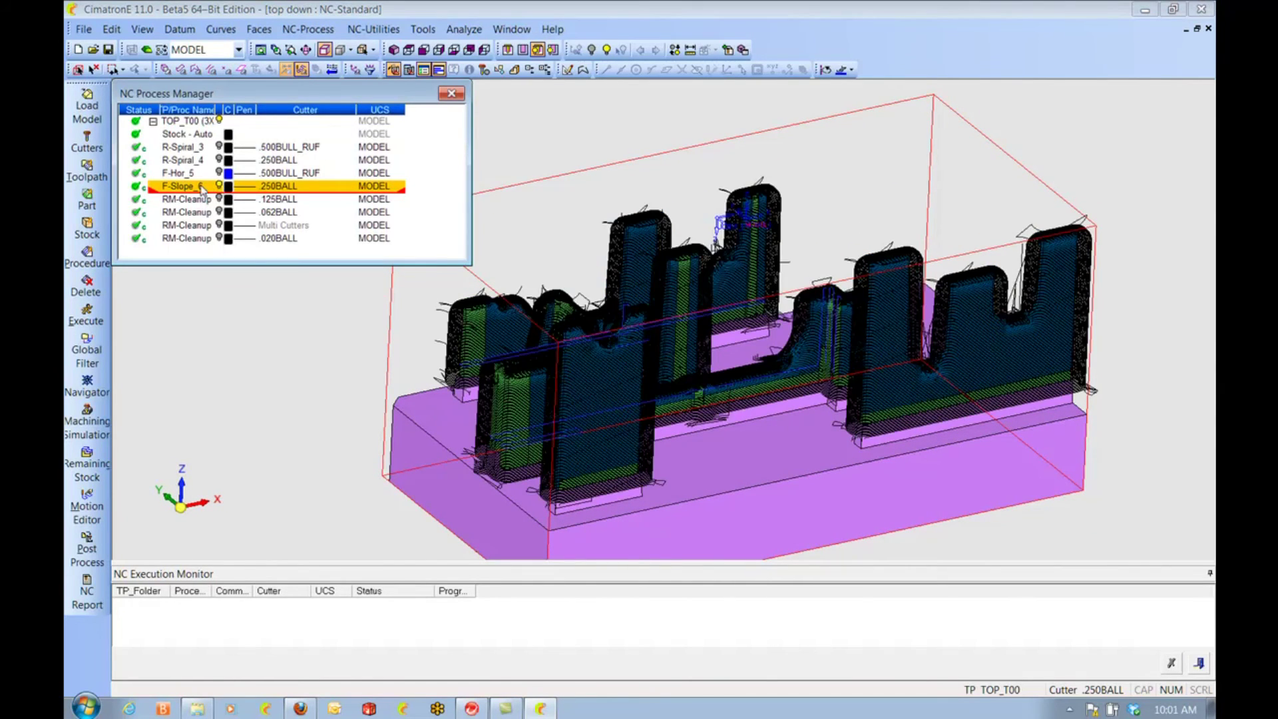
right_click(202, 190)
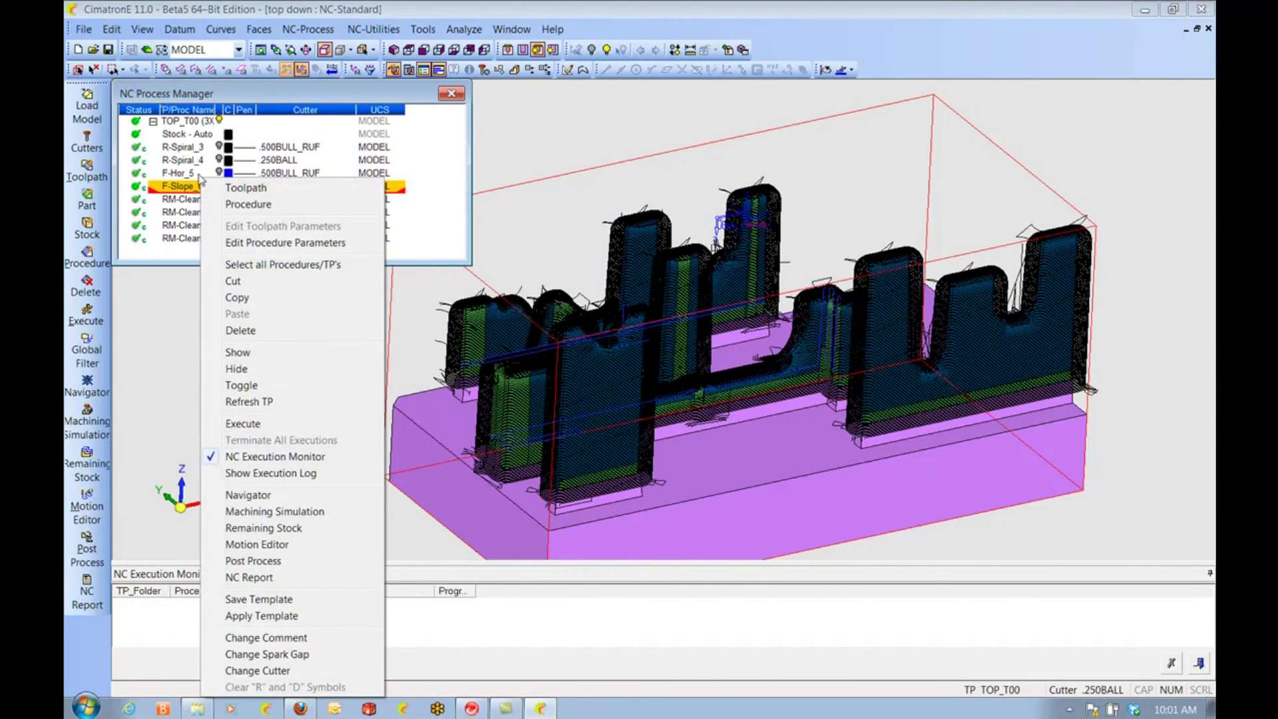
left_click(200, 181)
left_click(198, 188)
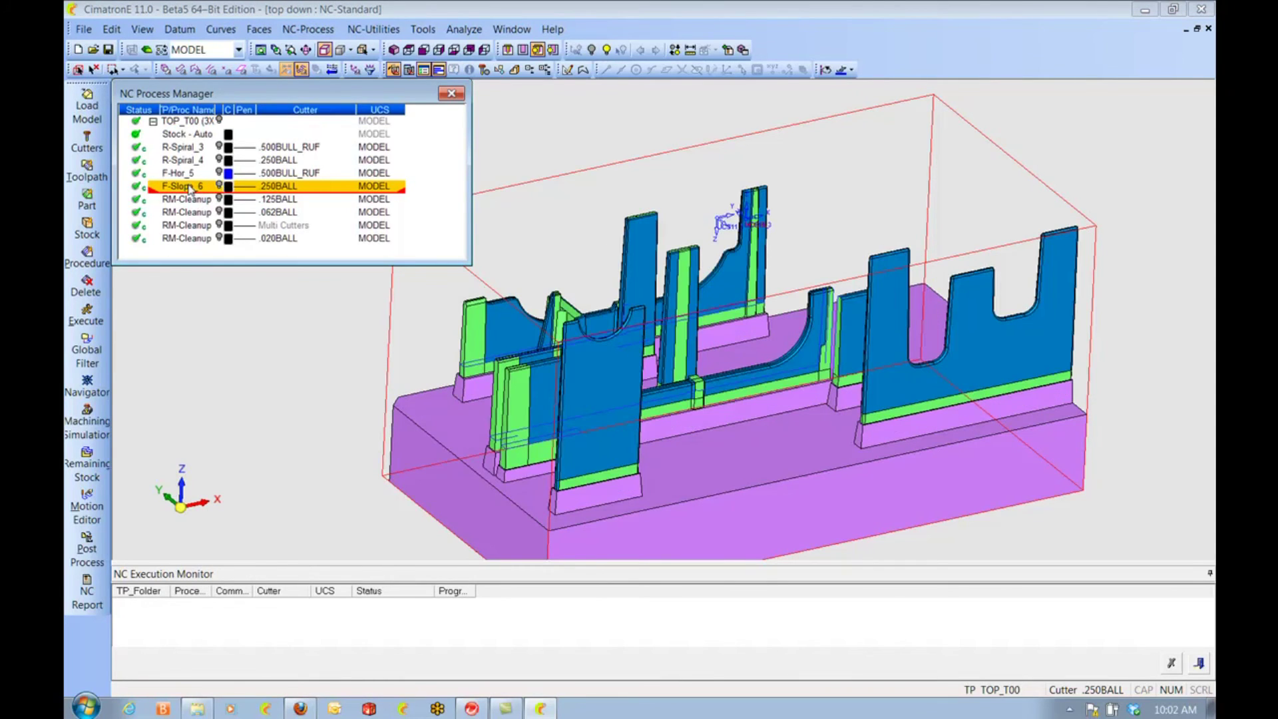
Show the remaining stock after F-Hor_5 in green with reduced transparency, and examine it around the tall blades
left_click(184, 173)
right_click(184, 173)
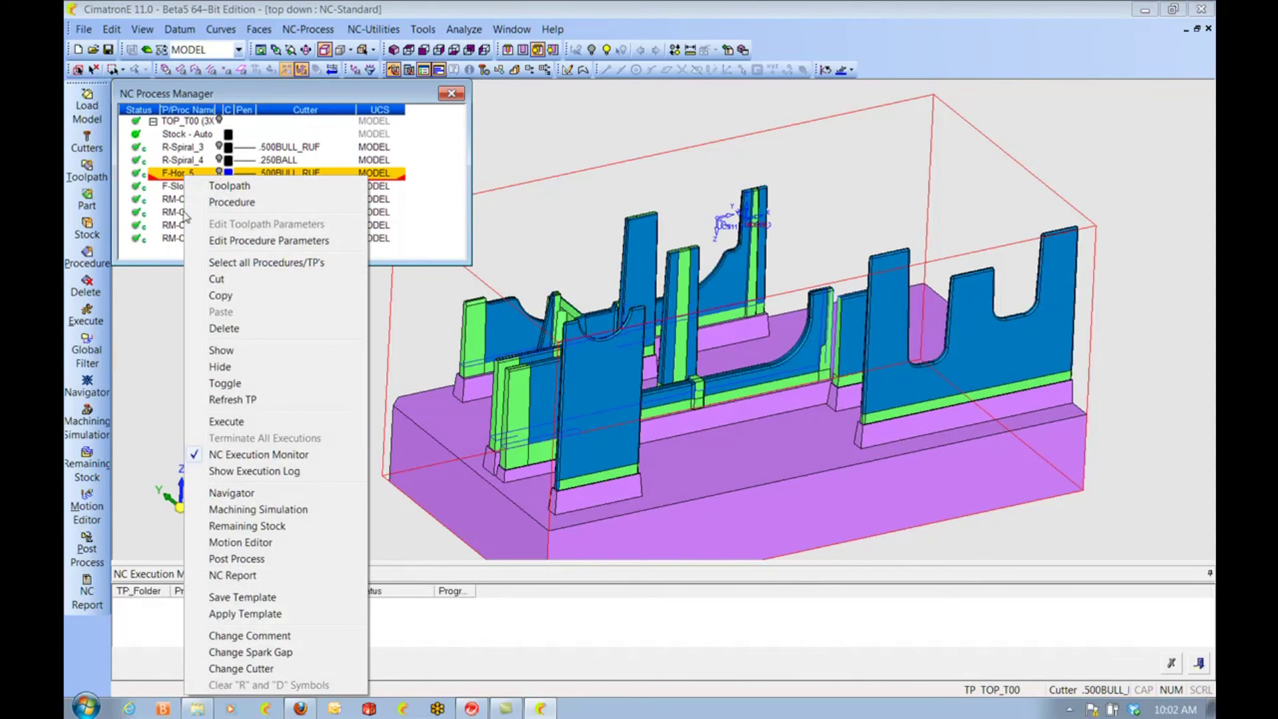
left_click(240, 526)
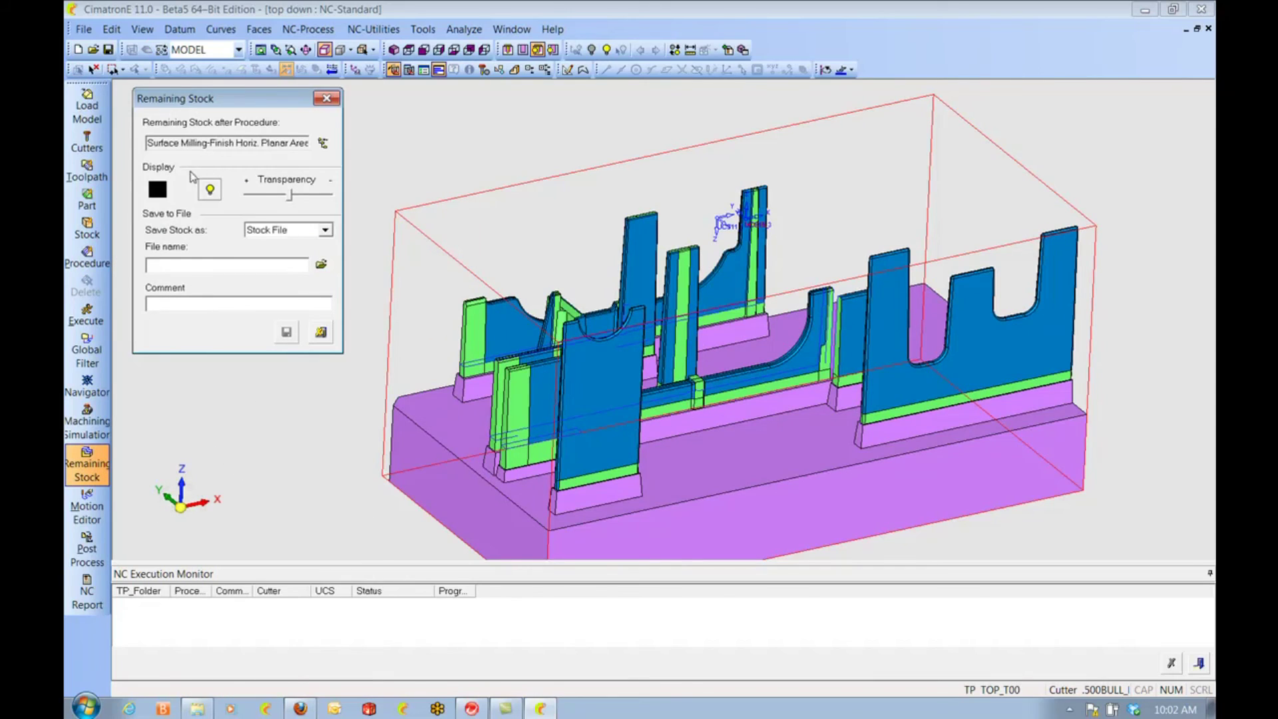
left_click(159, 190)
left_click(194, 213)
left_click_drag(290, 198, 322, 200)
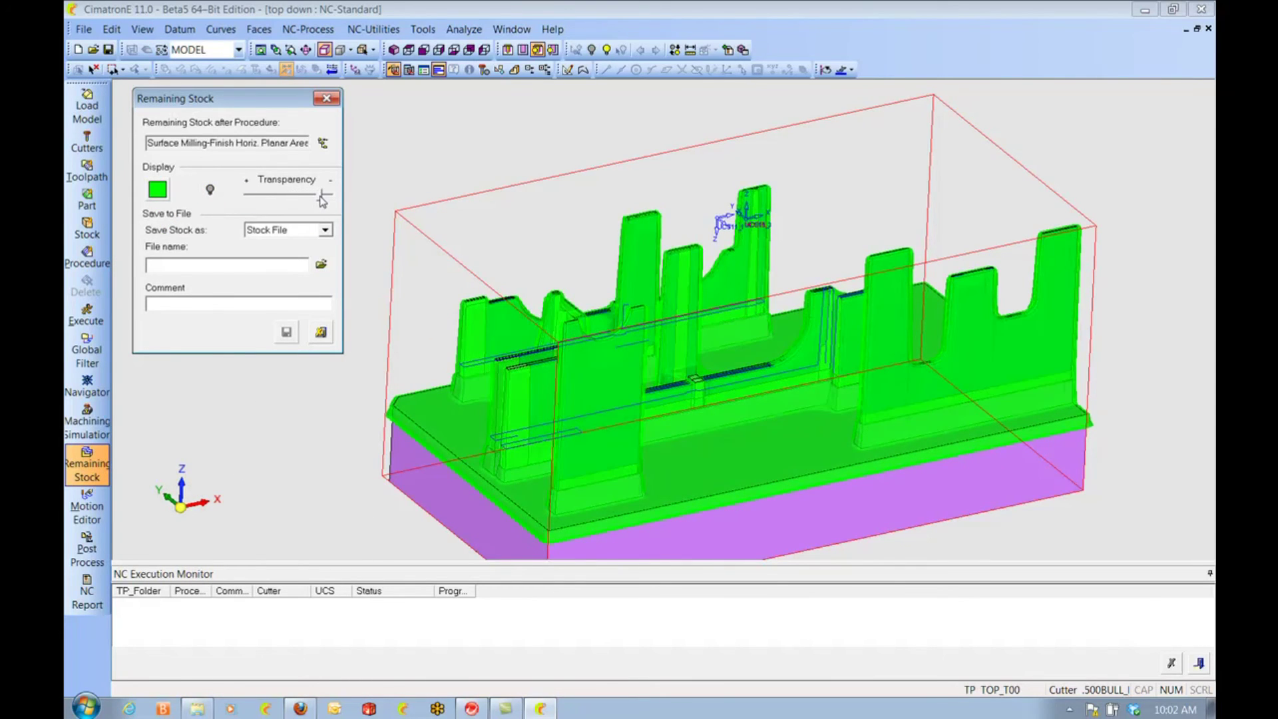
middle_click_drag(977, 384, 823, 339)
scroll(823, 339, "down", 3)
scroll(824, 340, "up", 3)
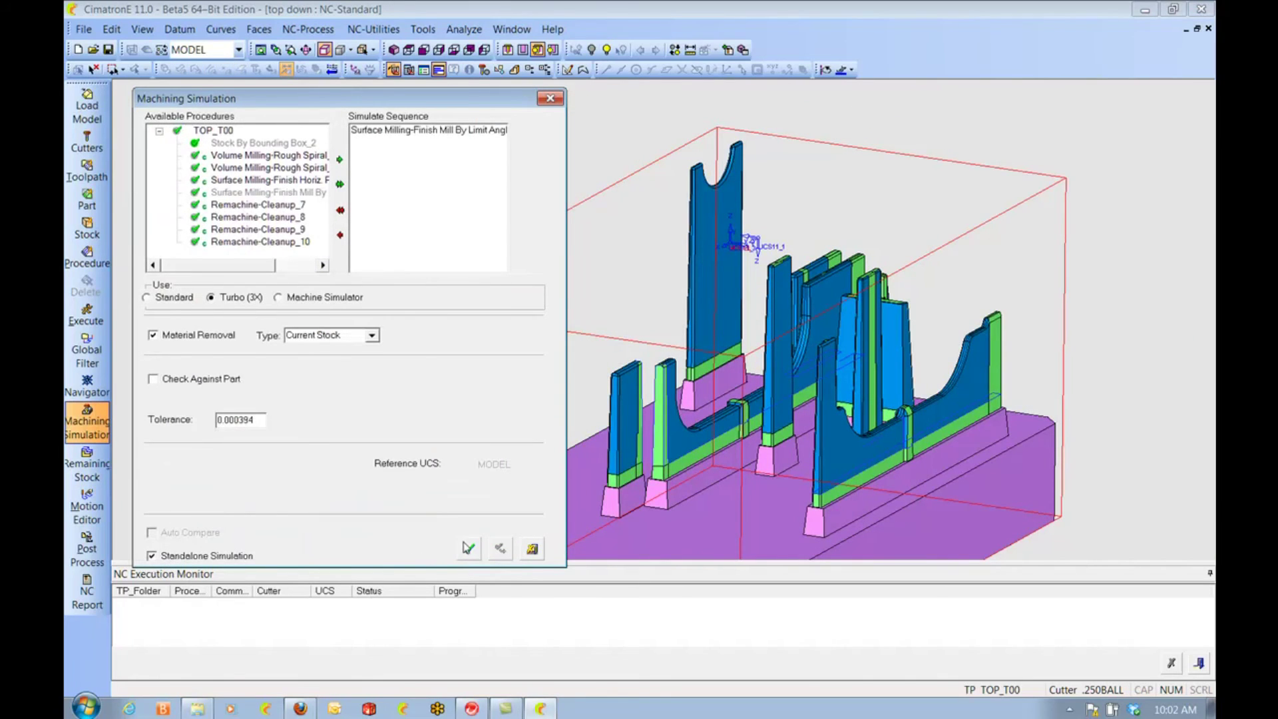
Run a Turbo (3X) machining simulation of the Finish Mill By Limit Angle_6 procedure with material removal on the current stock
left_click(469, 550)
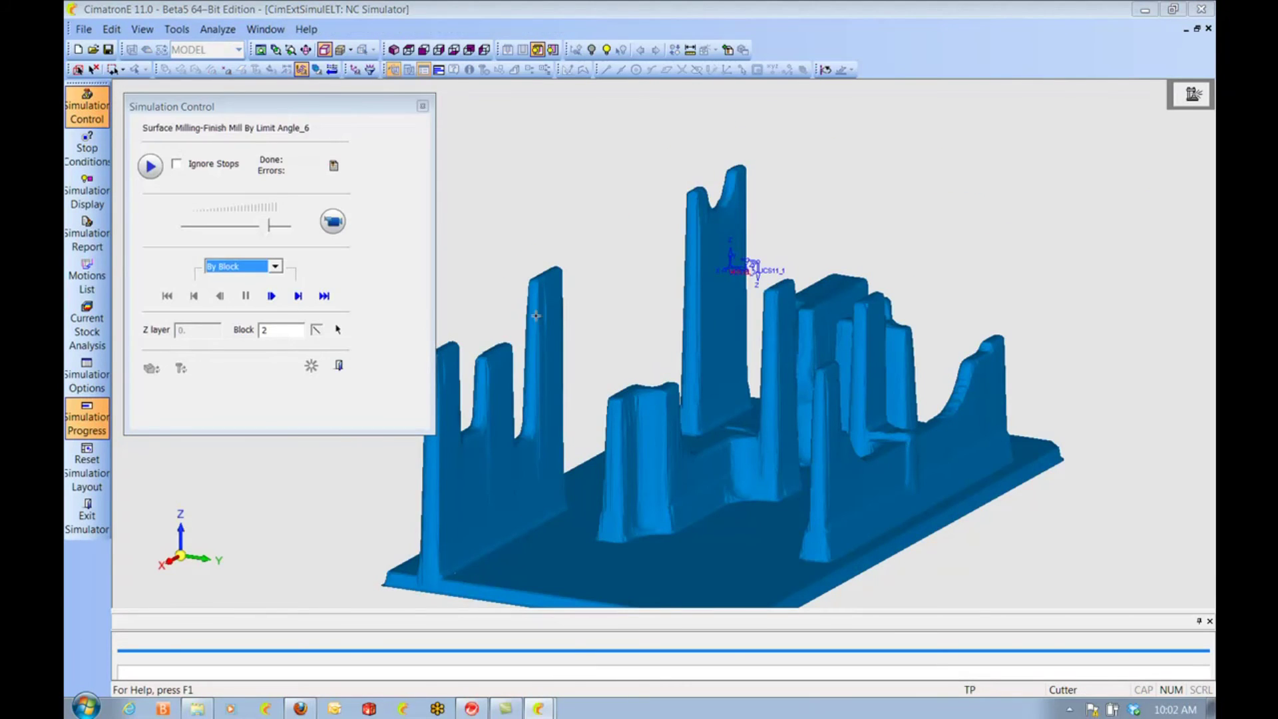
middle_click_drag(769, 361, 819, 400)
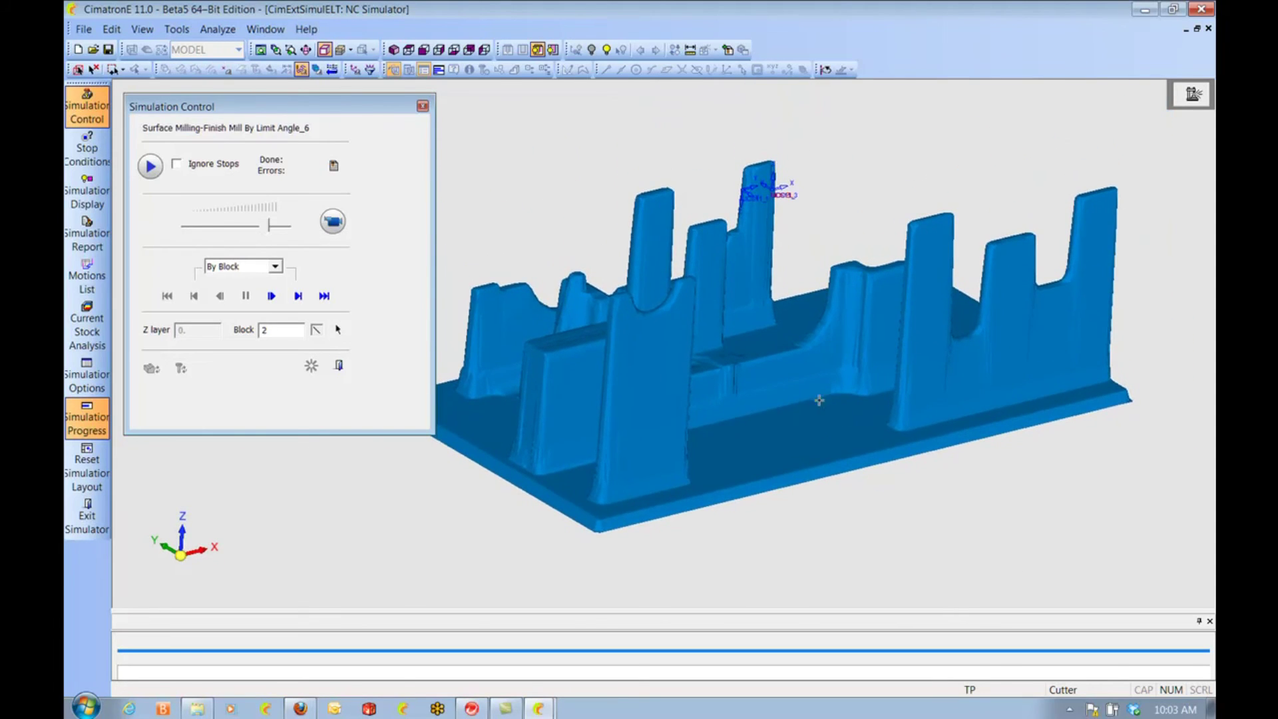
left_click(340, 227)
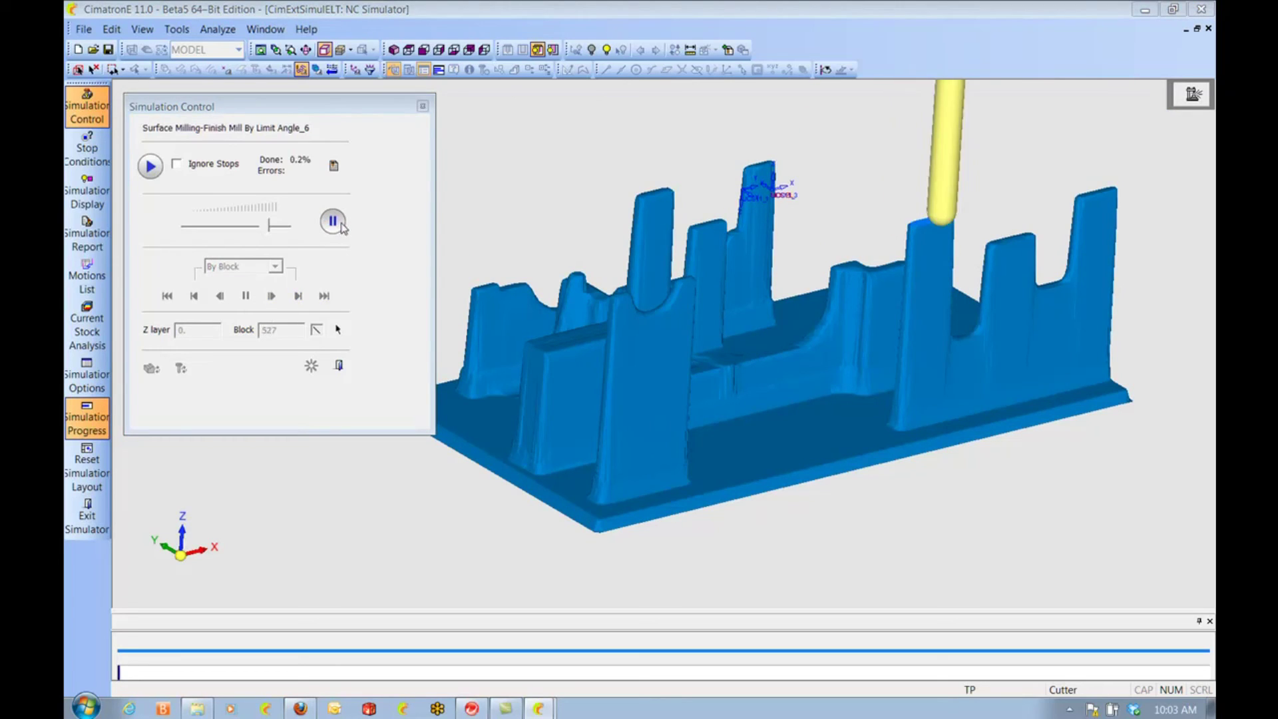